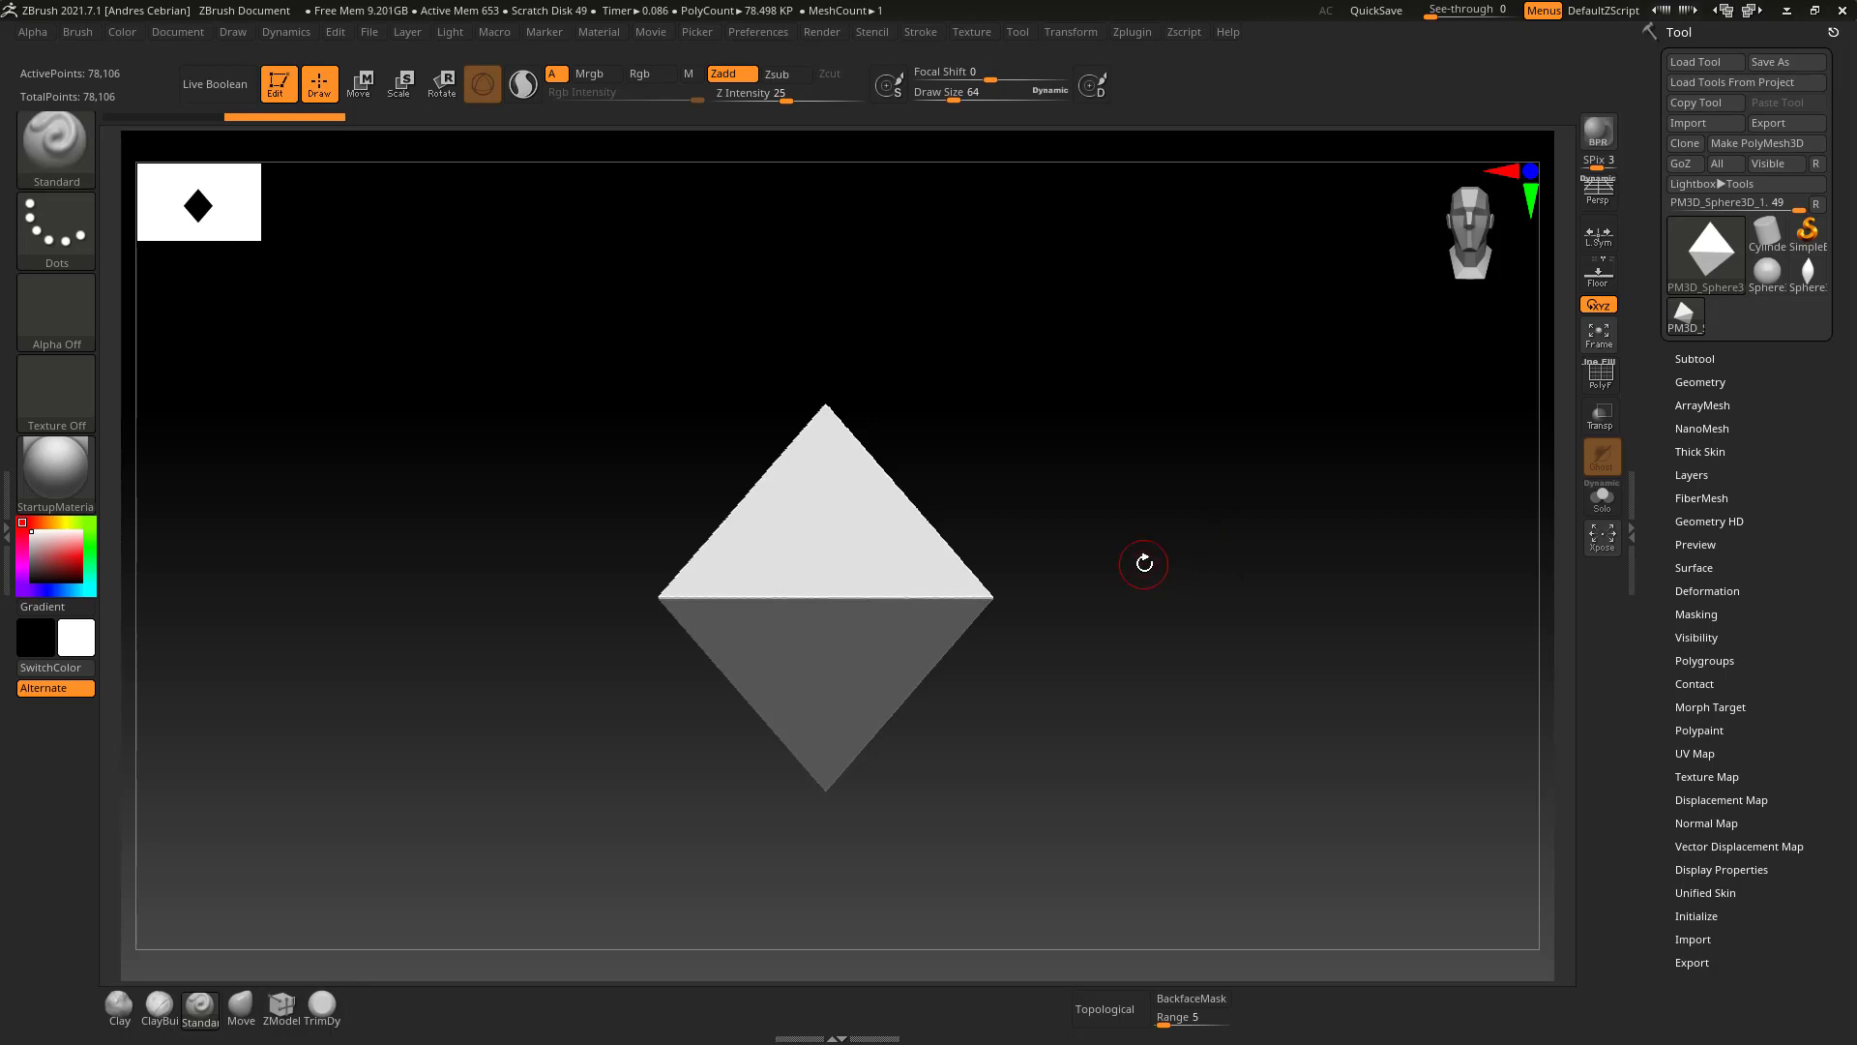
# Orbit the octahedron to an oblique view that shows its front face.
pyautogui.moveTo(1140, 560); pyautogui.dragTo(1185, 576)
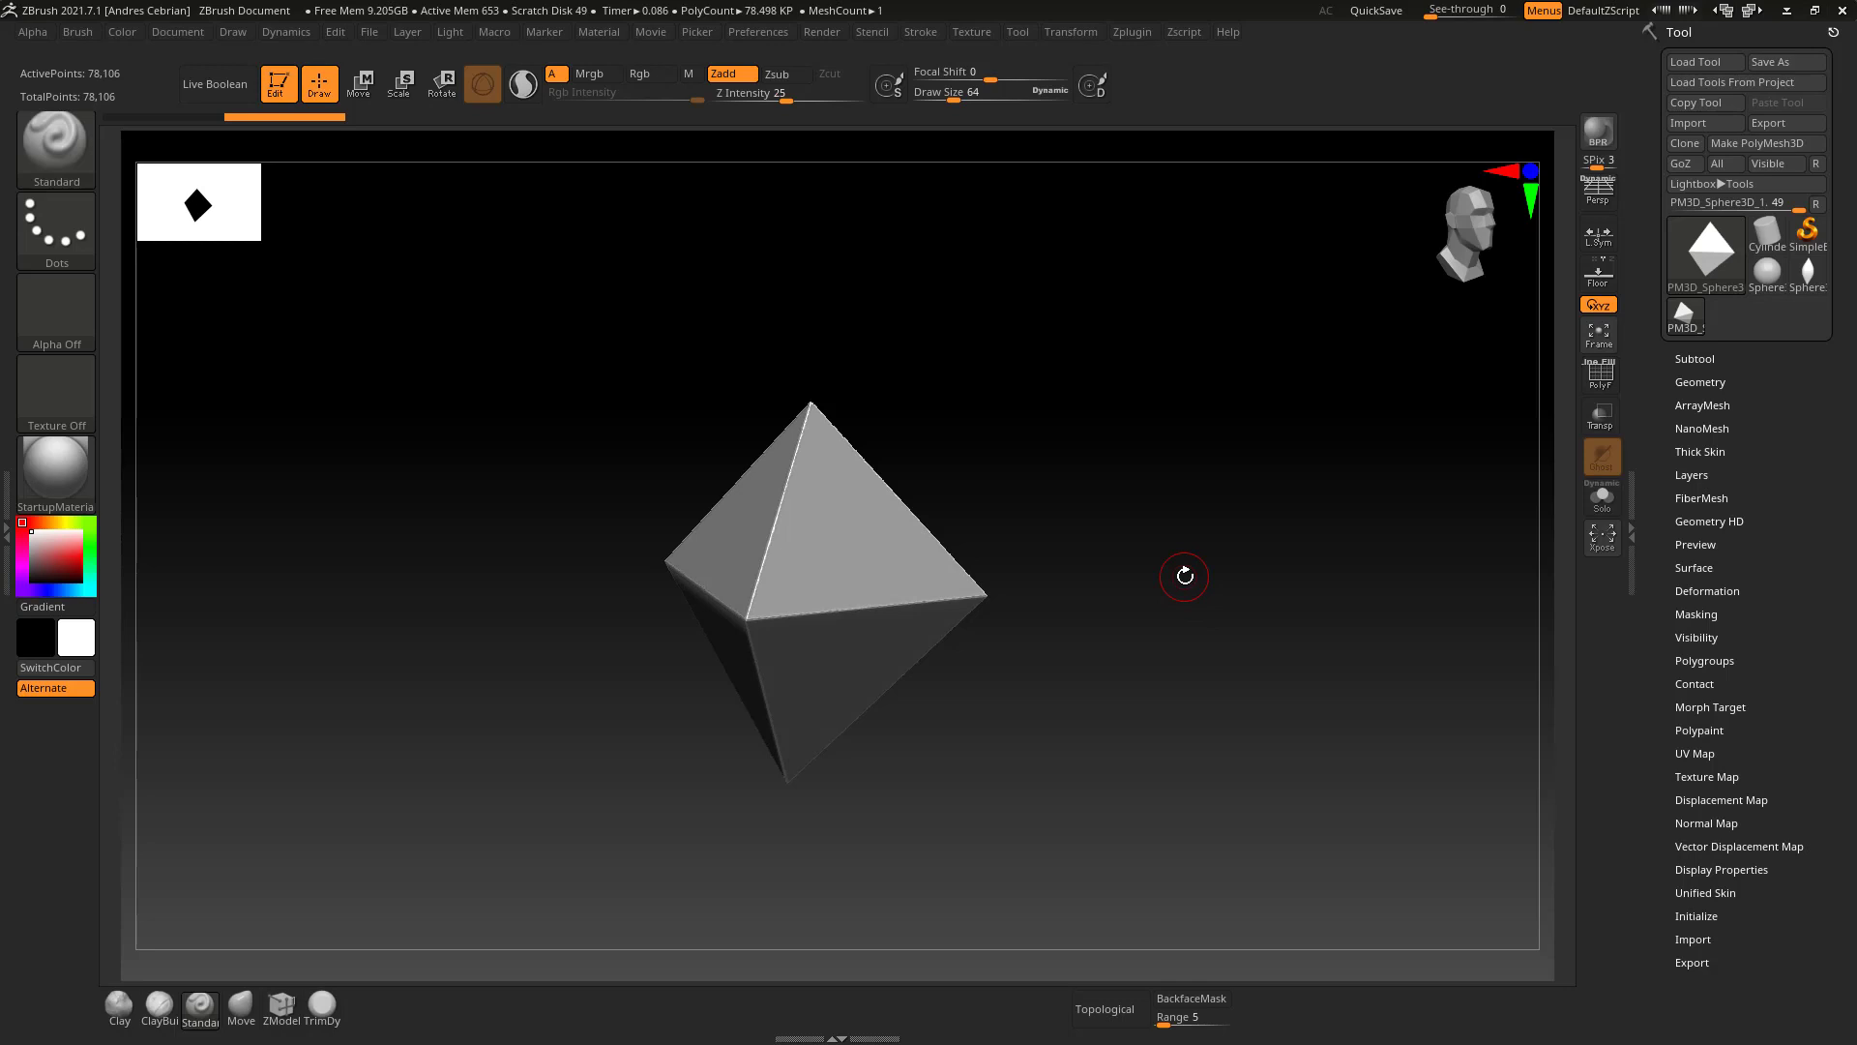
# Select the arrow-shaped Alpha 33 and set the stroke to DragRect.
pyautogui.click(54, 305)
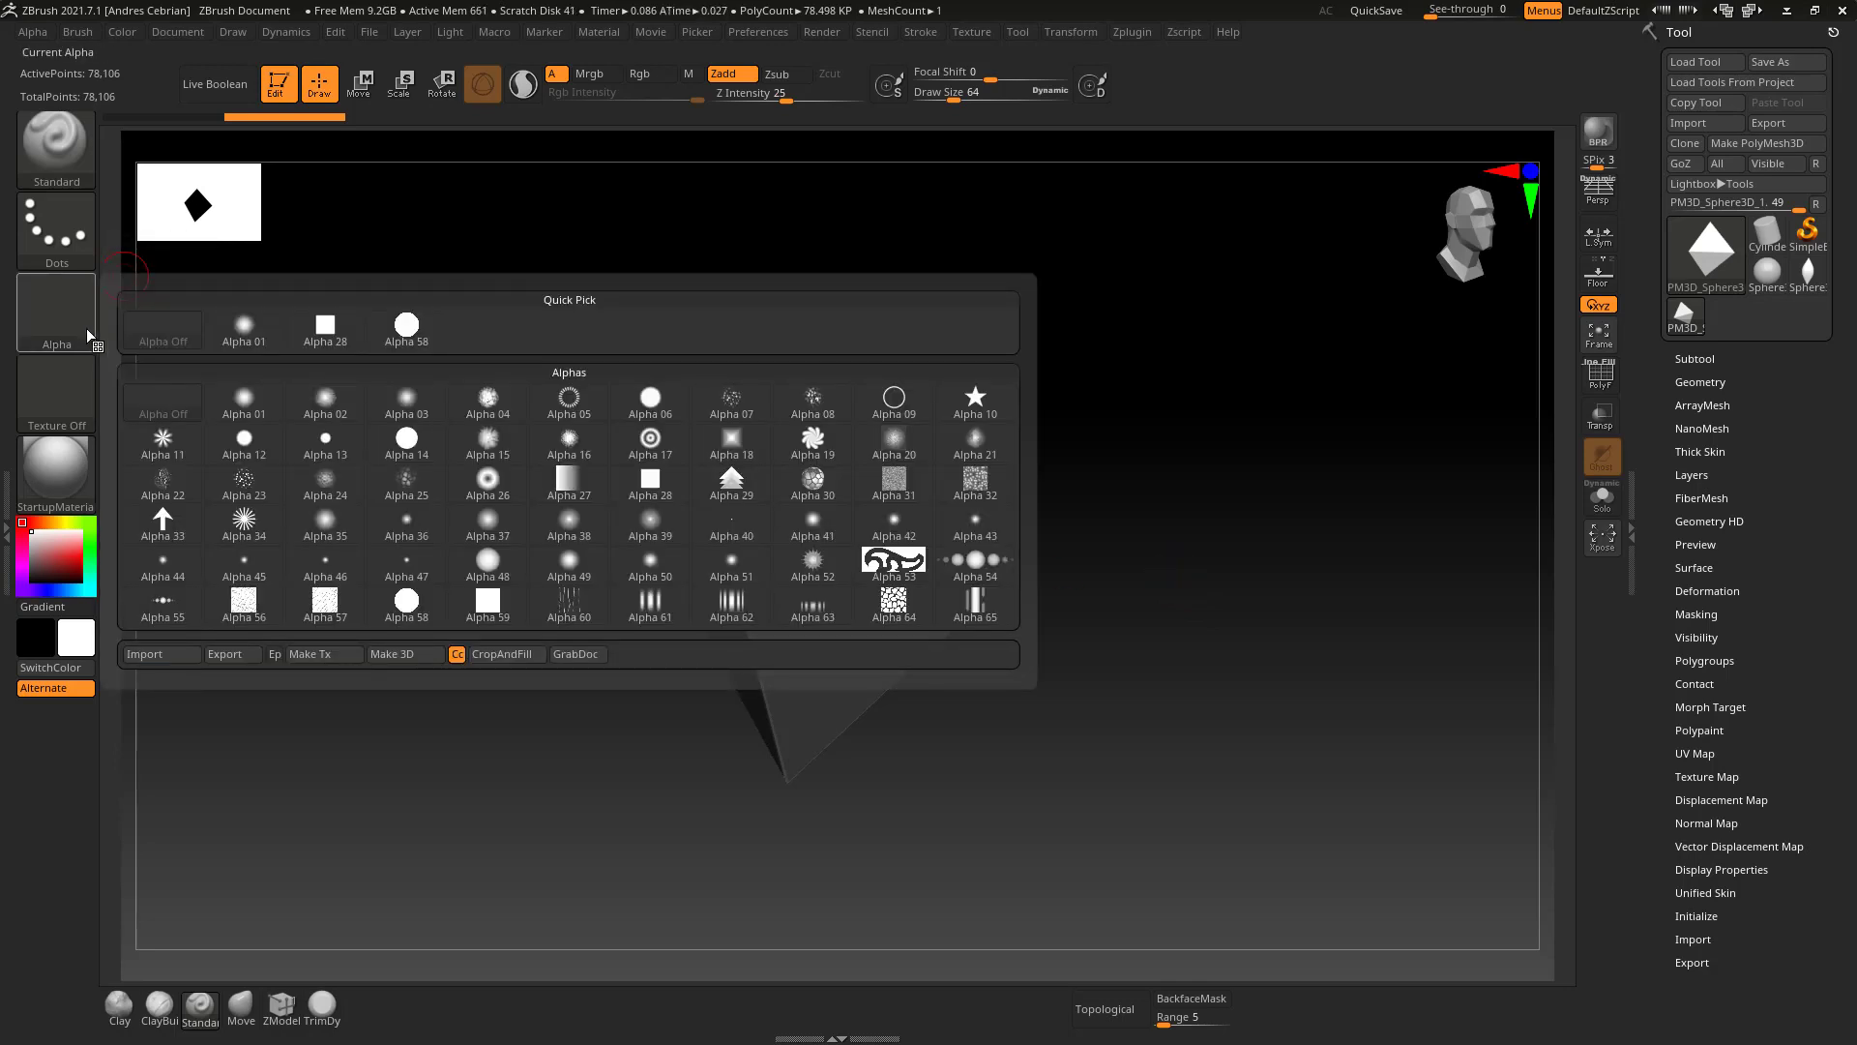
pyautogui.click(161, 525)
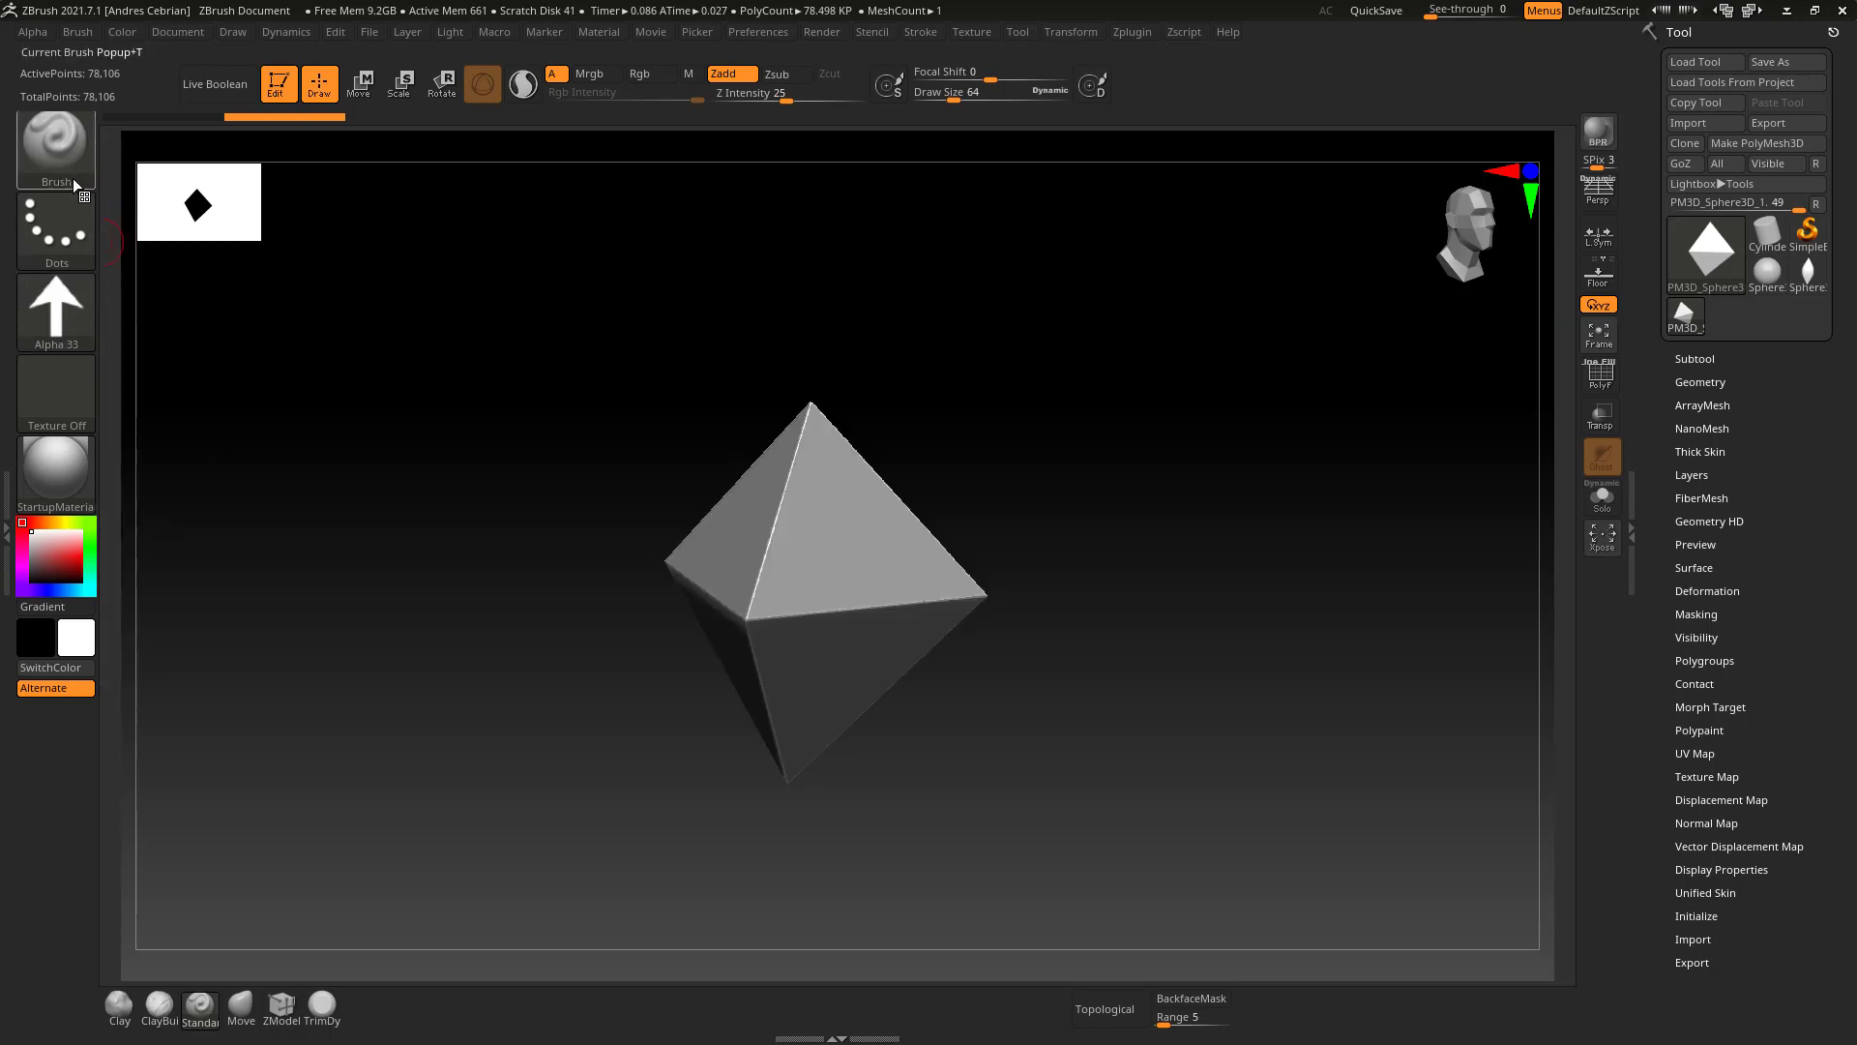
pyautogui.click(56, 227)
pyautogui.click(247, 251)
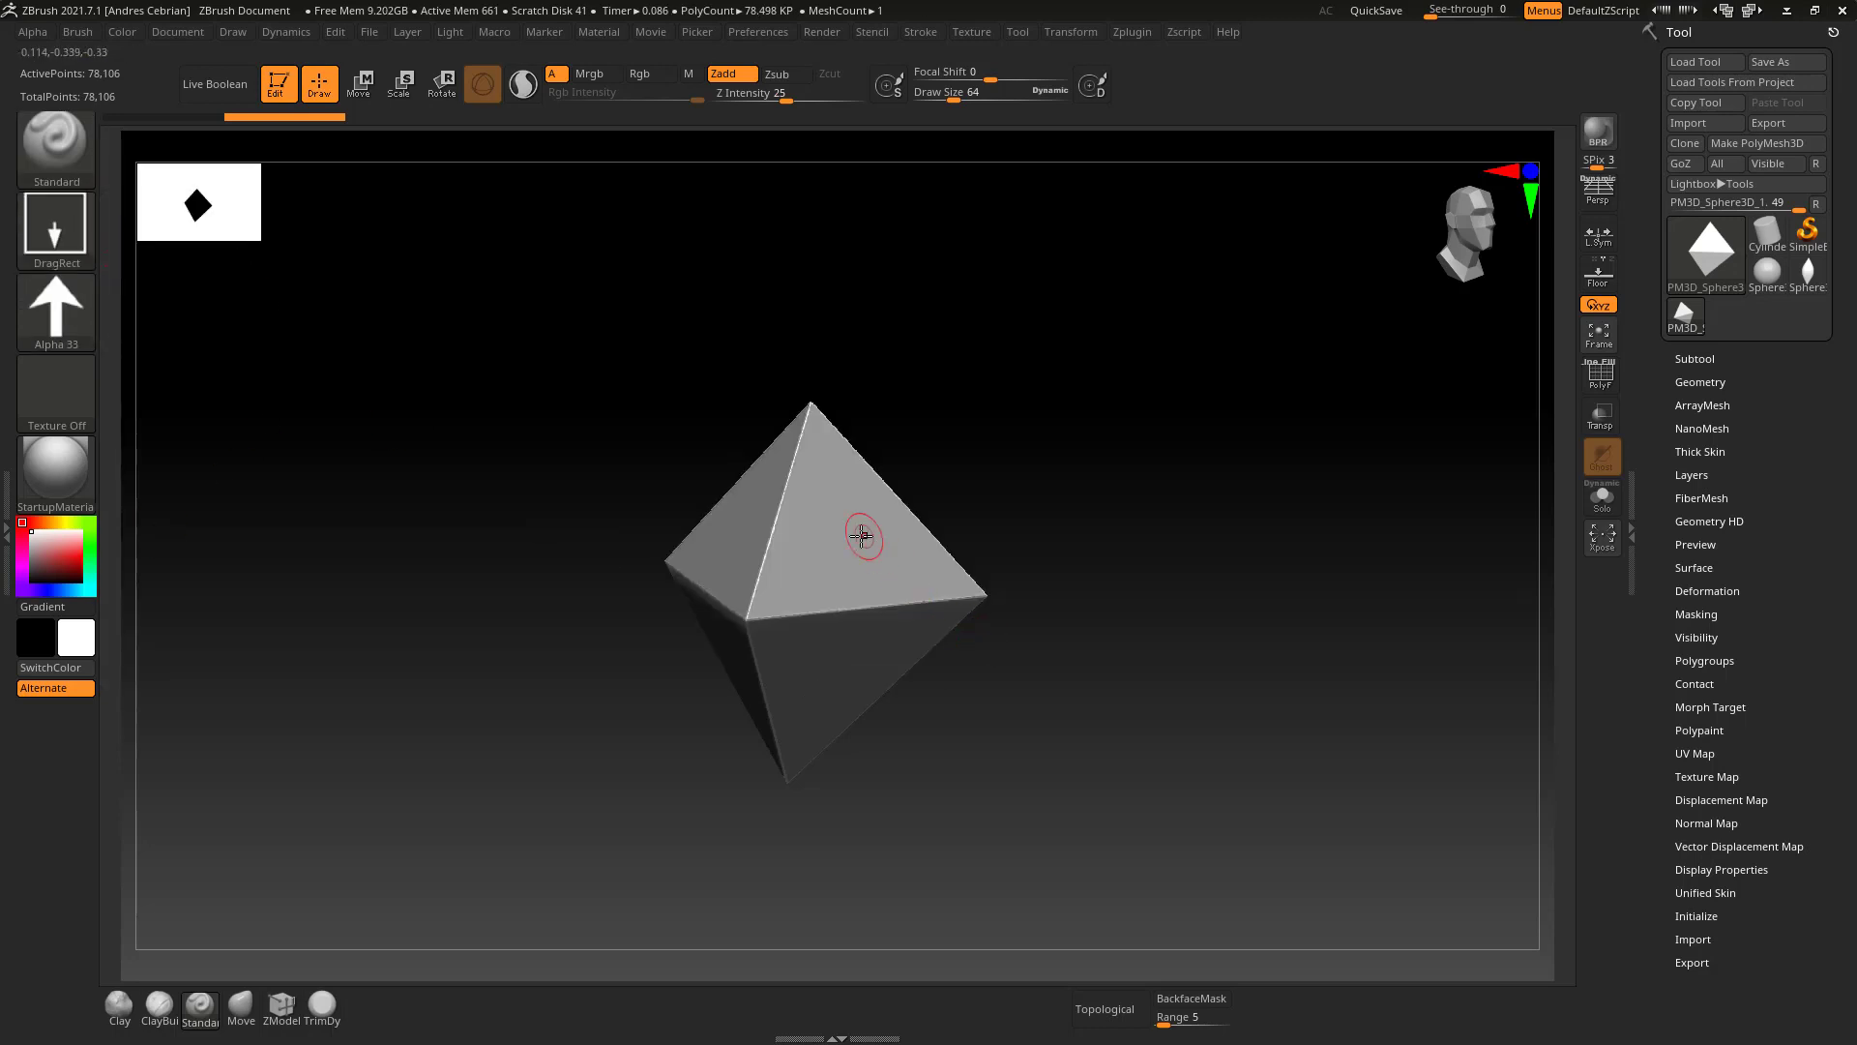
# Stamp the upward arrow on the front face, sharpen Focal Shift negative, and restamp it larger.
pyautogui.moveTo(833, 519)
pyautogui.mouseDown()
pyautogui.moveTo(821, 578)
pyautogui.moveTo(830, 454)
pyautogui.mouseUp()
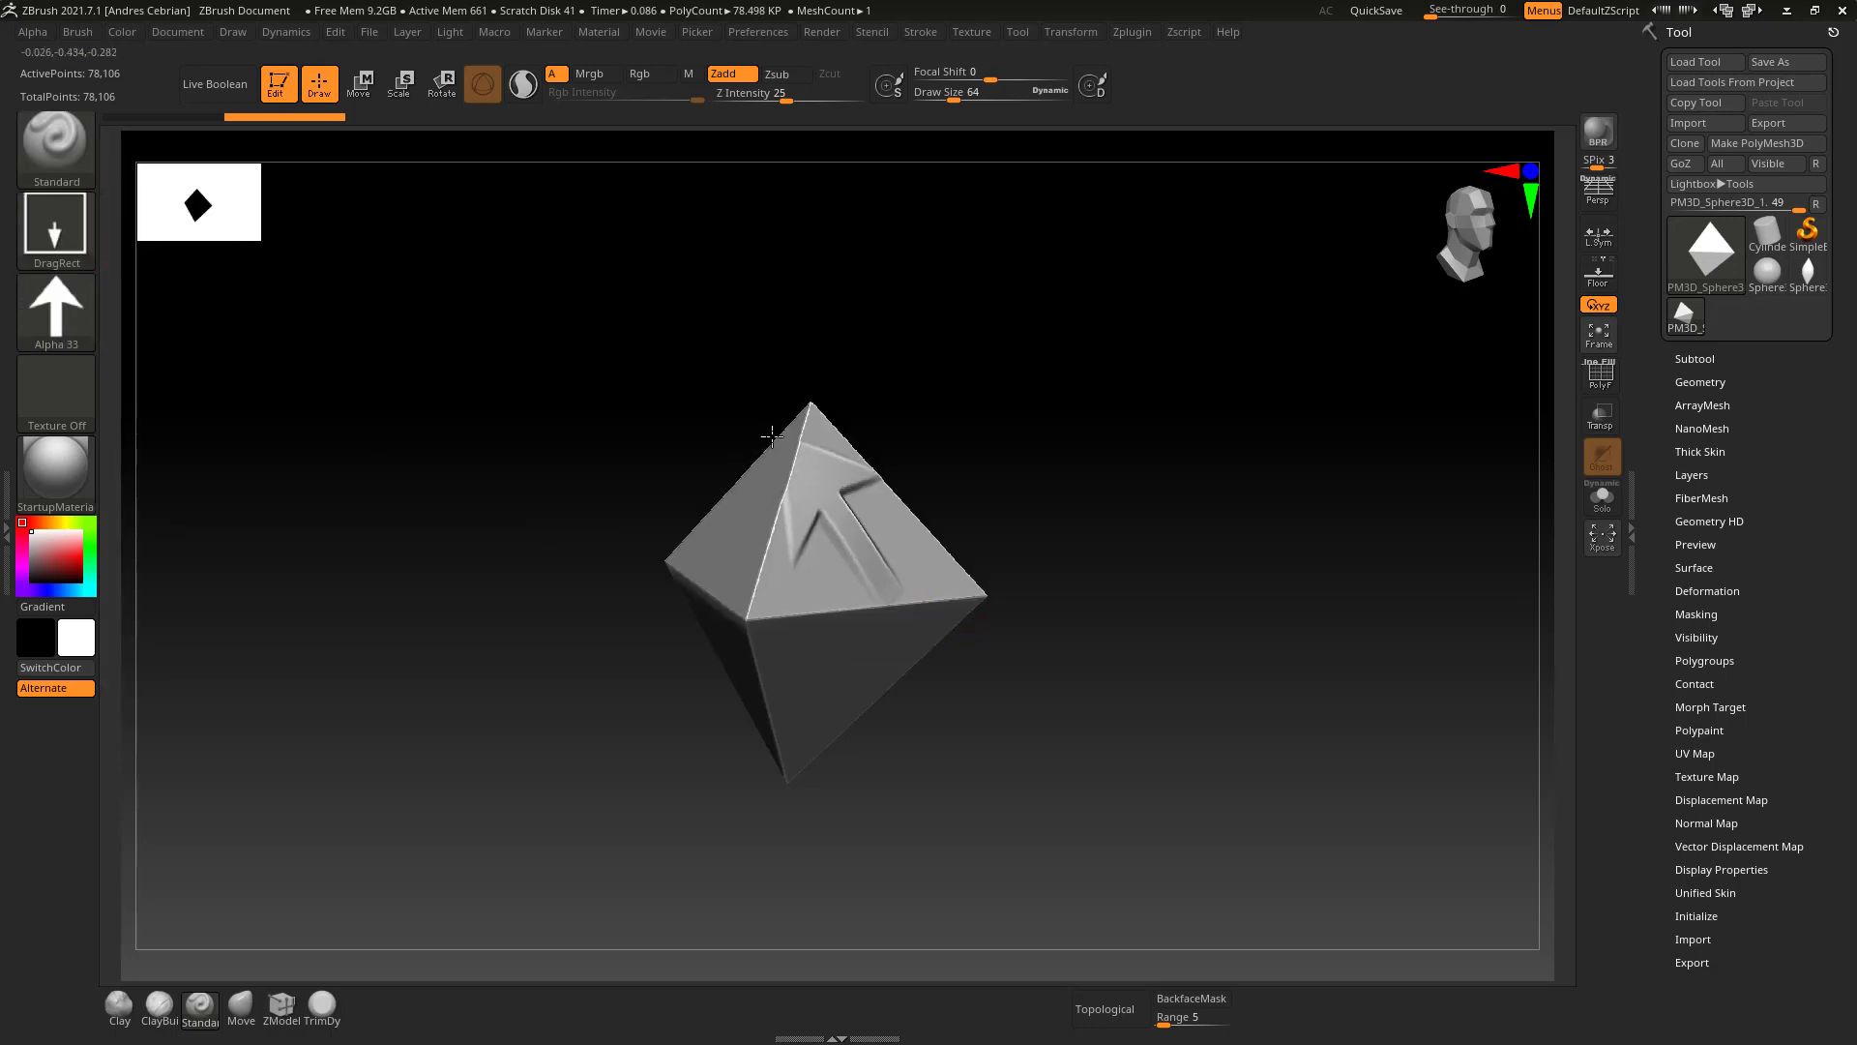
pyautogui.moveTo(1054, 425); pyautogui.dragTo(1087, 414)
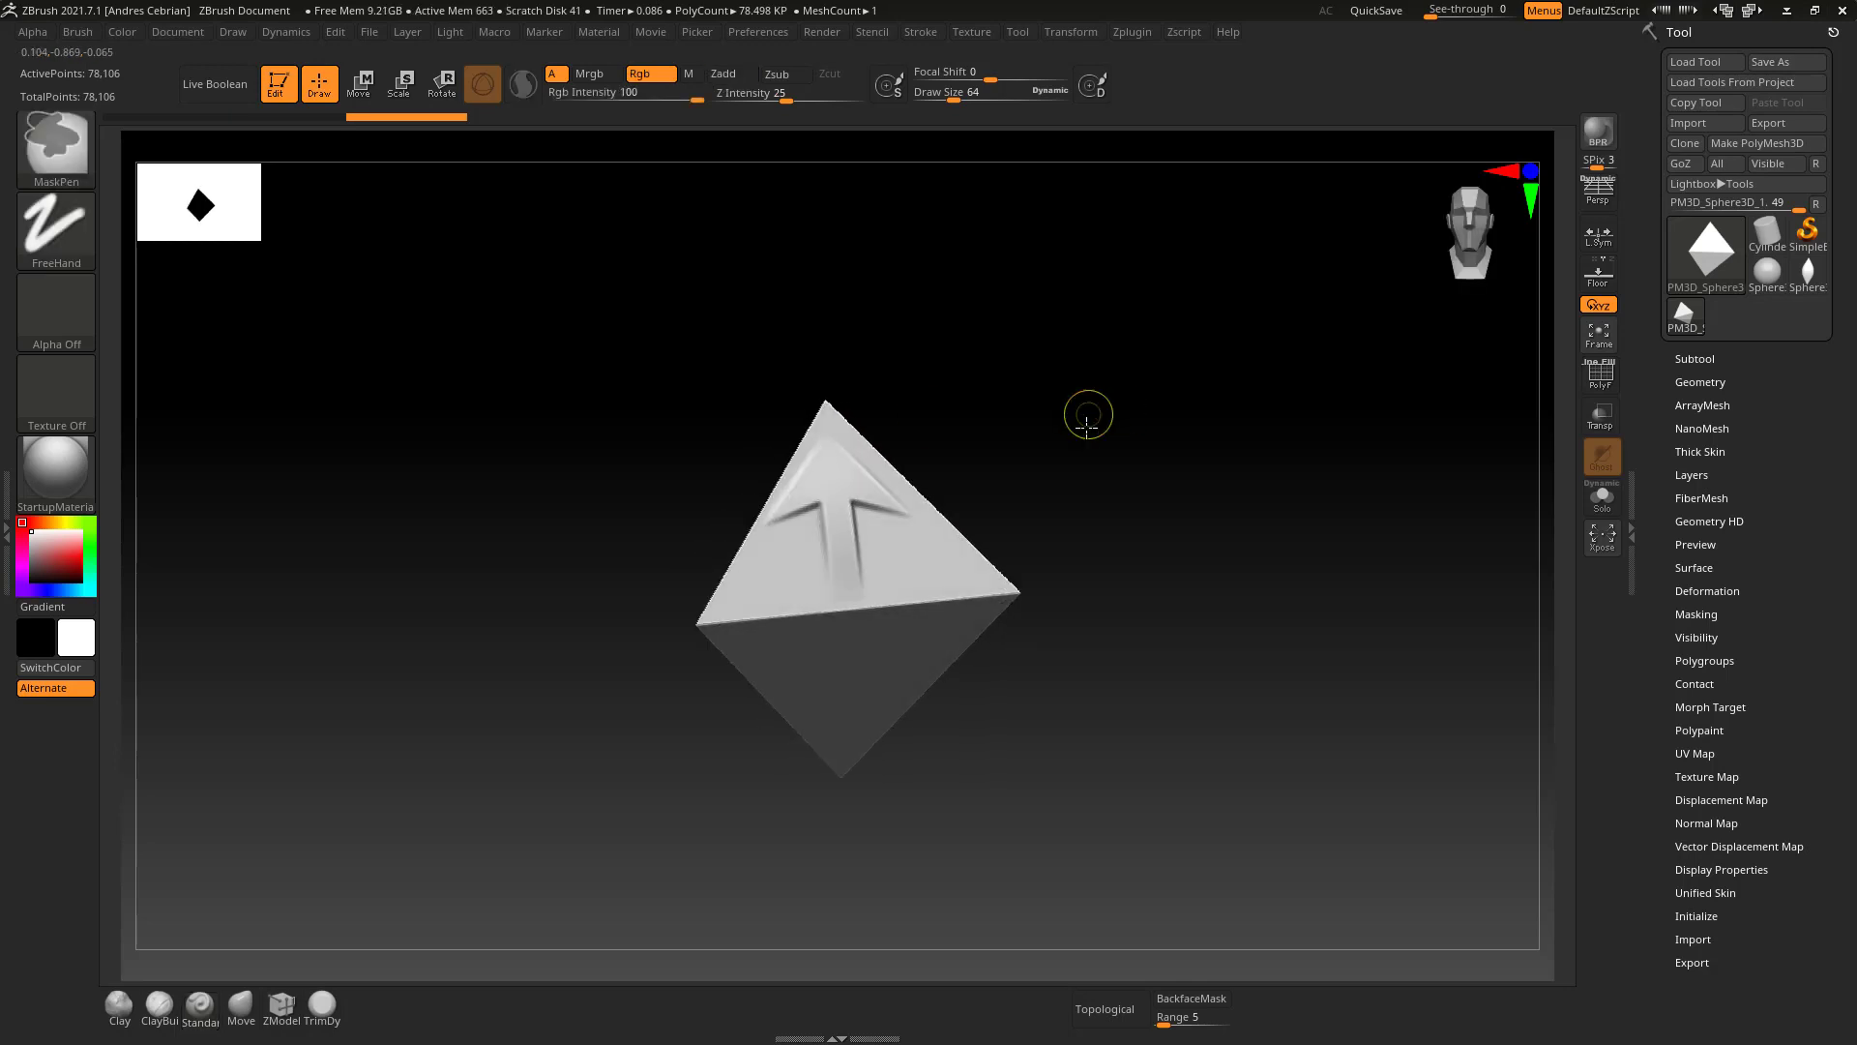
pyautogui.hotkey('ctrl', 'z')
pyautogui.hotkey('ctrl', 'z')
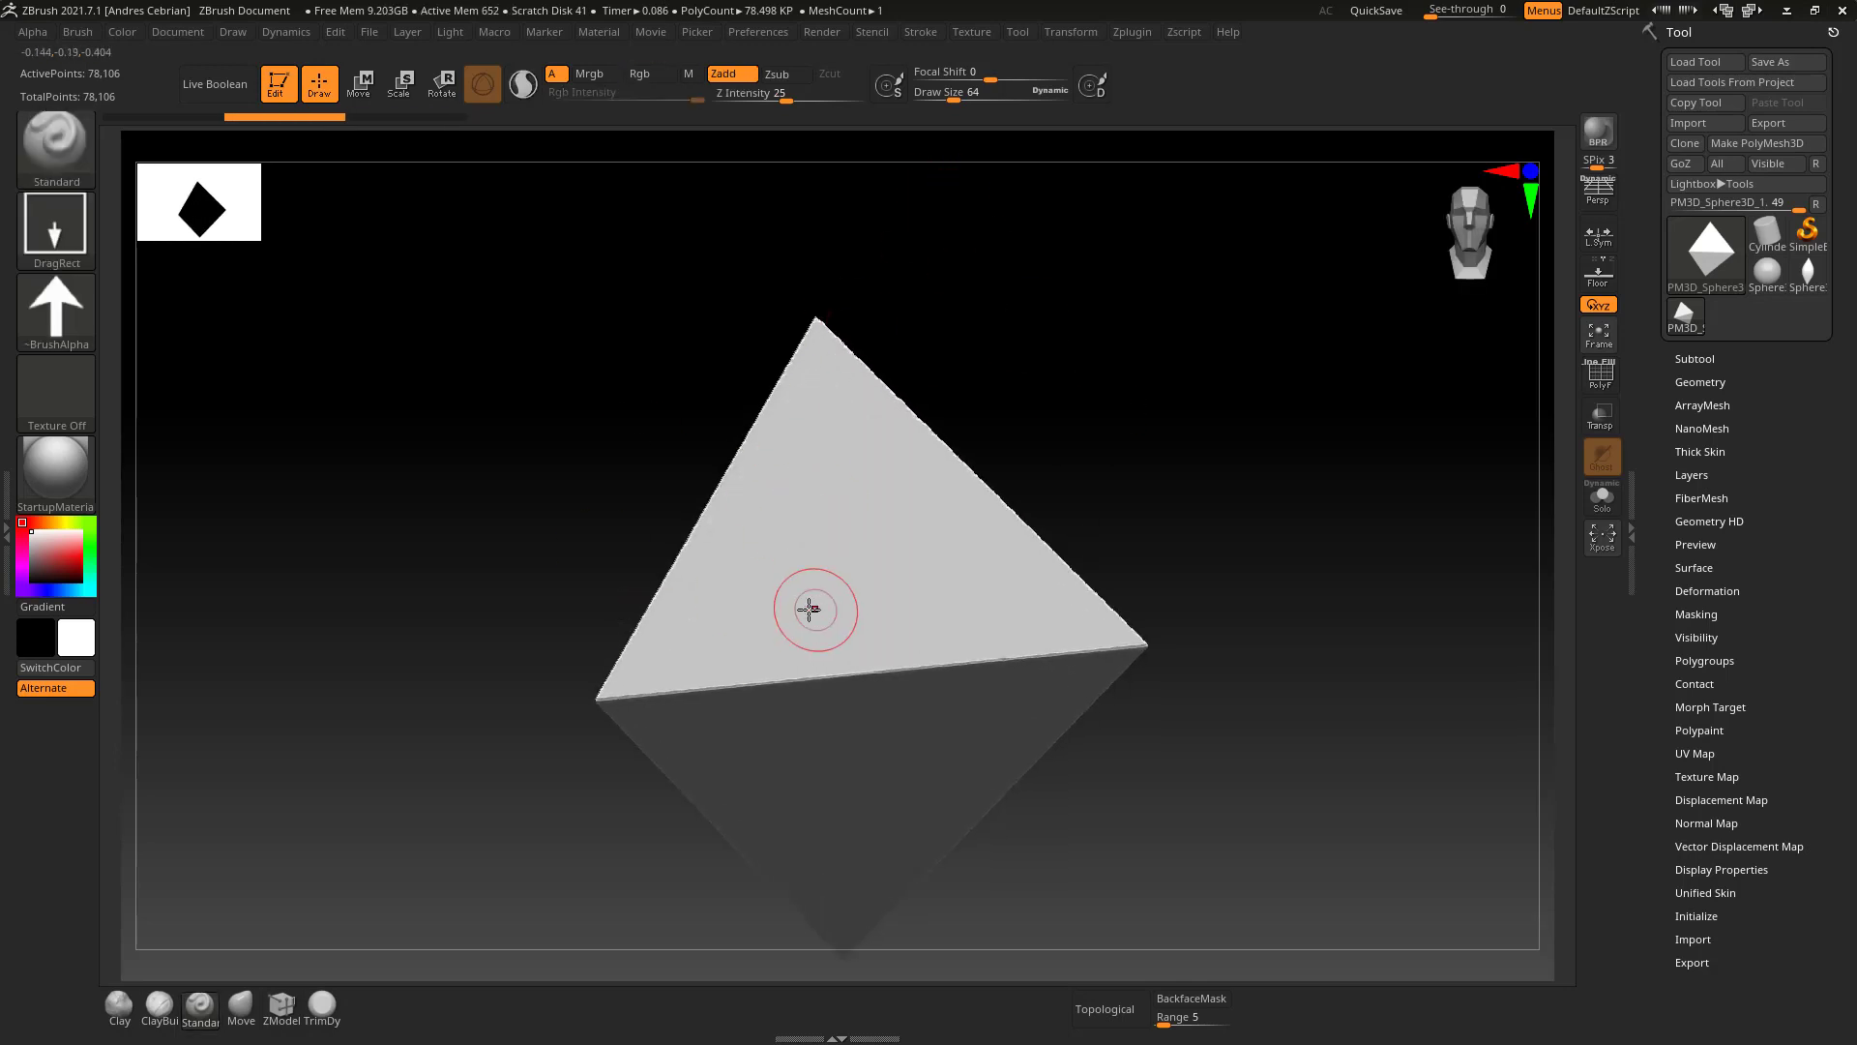
pyautogui.moveTo(990, 80); pyautogui.dragTo(913, 77)
pyautogui.moveTo(838, 504); pyautogui.dragTo(820, 306)
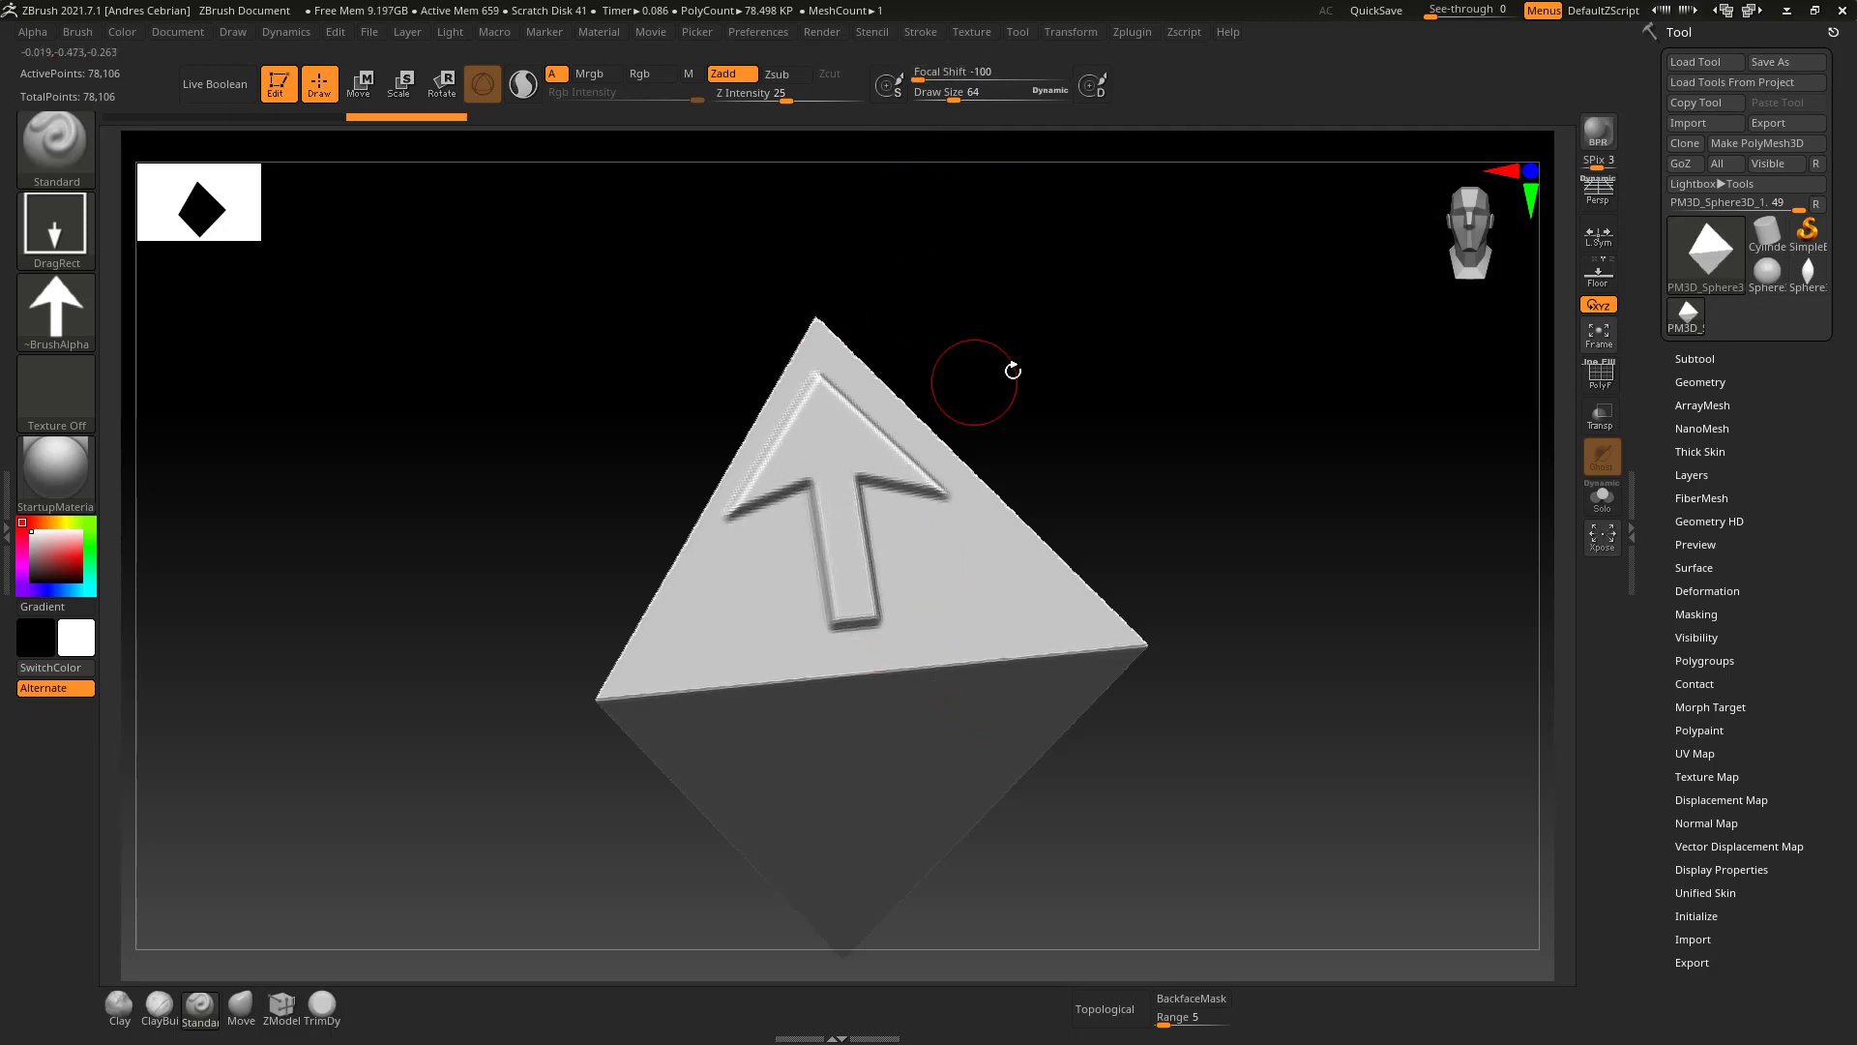
pyautogui.moveTo(1012, 373)
pyautogui.keyDown('shift'); pyautogui.mouseDown()
pyautogui.moveTo(1016, 352)
pyautogui.moveTo(872, 353)
pyautogui.mouseUp(); pyautogui.keyUp('shift')
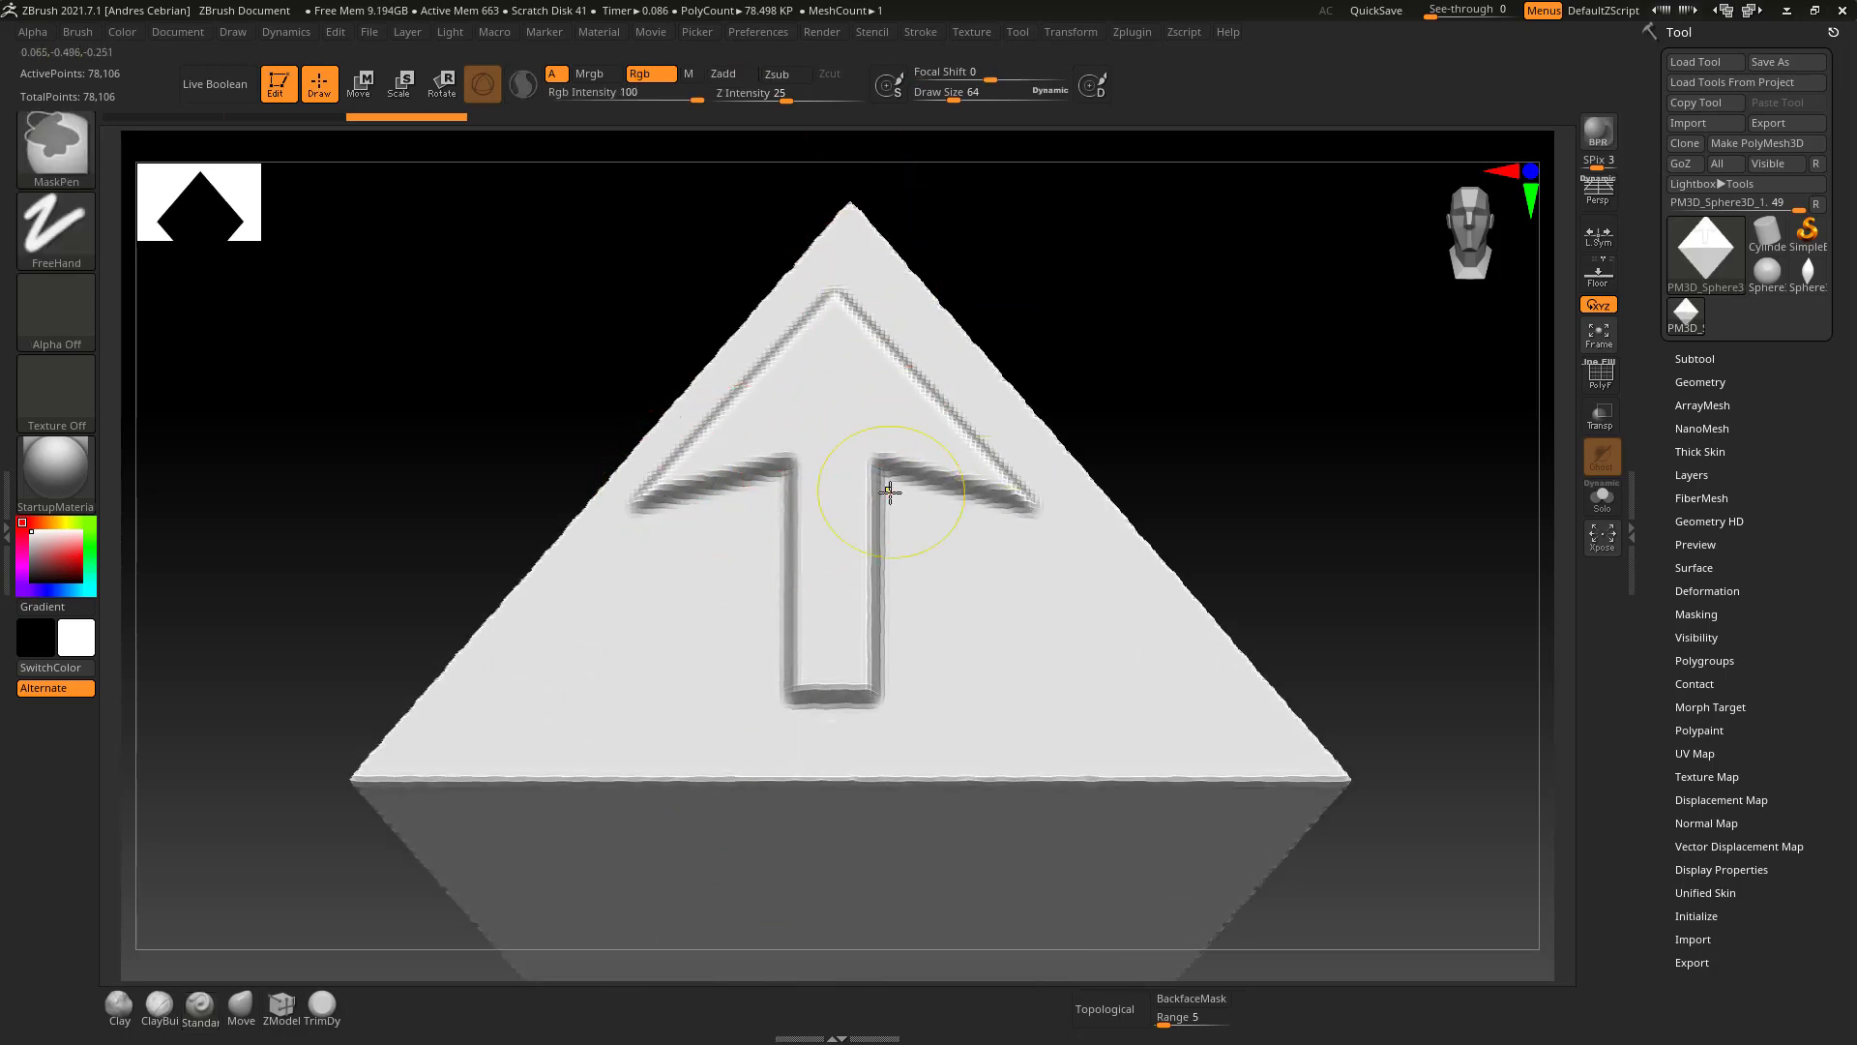
# Undo the large arrow, test smaller re-stamps, undo them, and orbit to a second face.
pyautogui.hotkey('ctrl', 'z')
pyautogui.moveTo(845, 473); pyautogui.dragTo(845, 184)
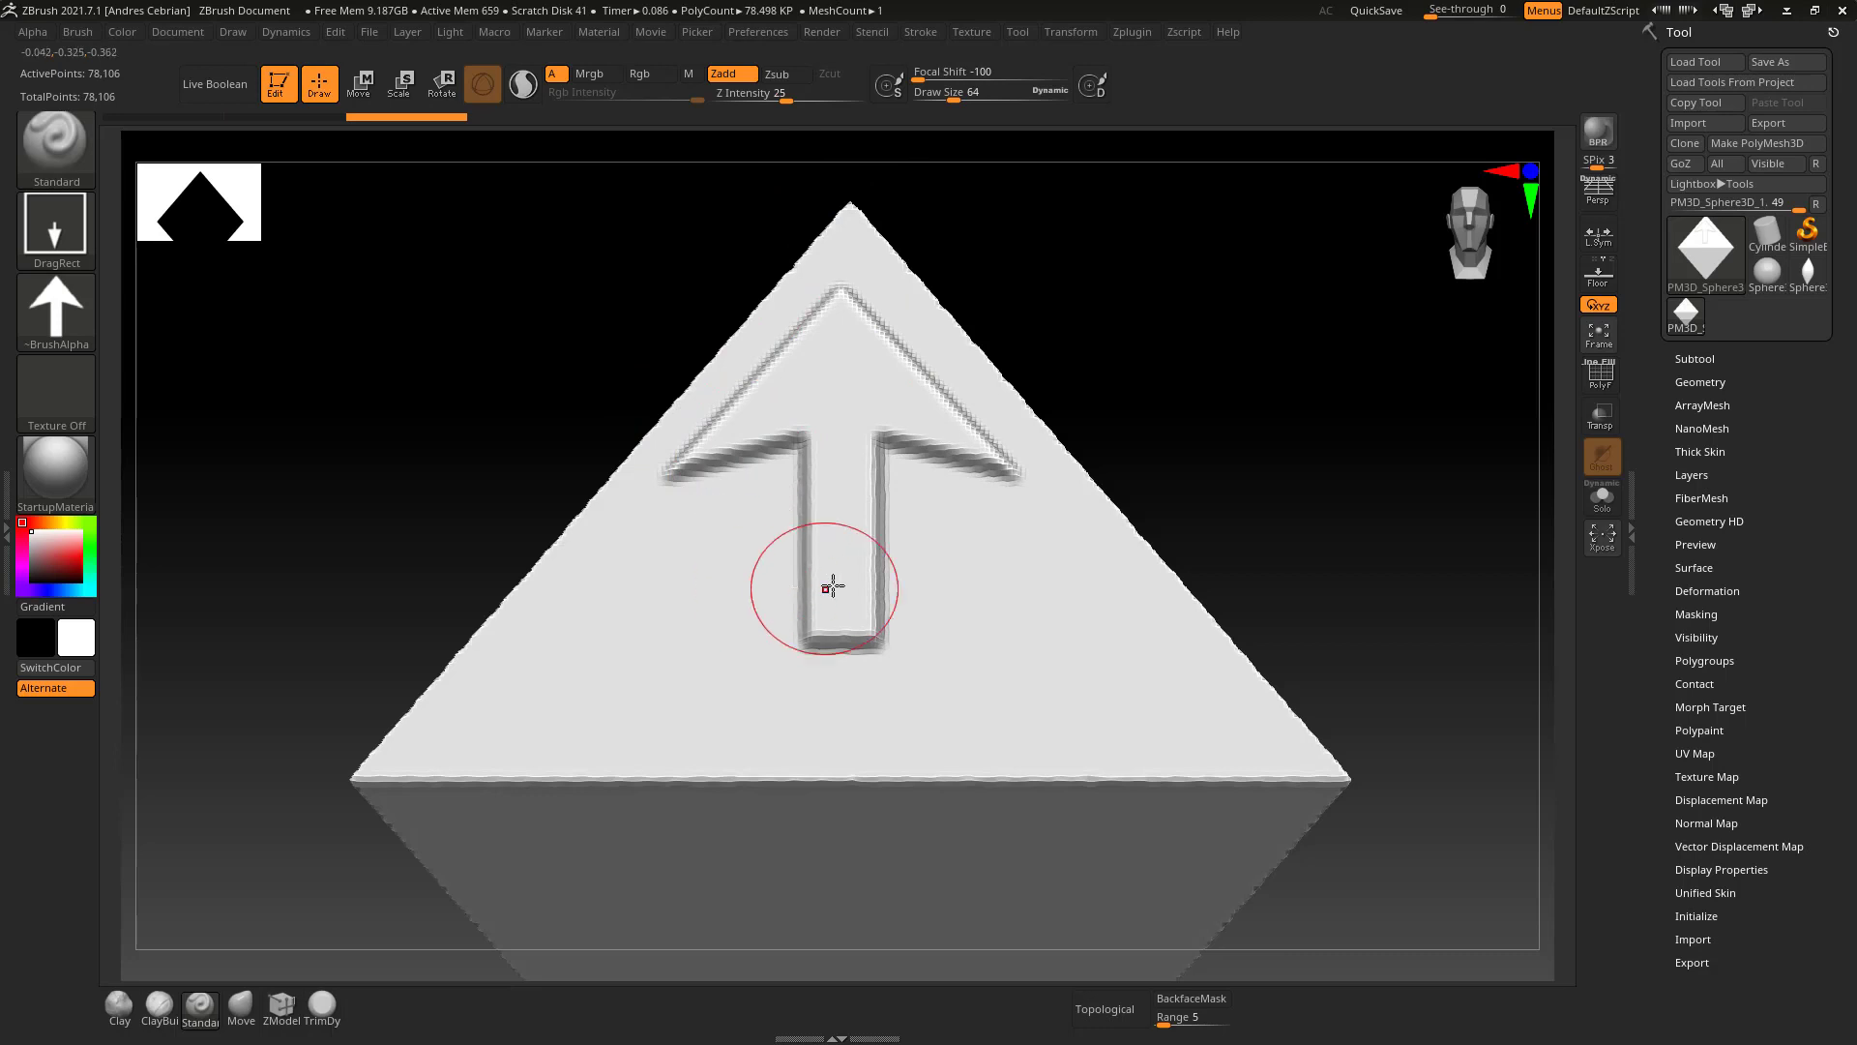
pyautogui.hotkey('ctrl', 'z')
pyautogui.moveTo(840, 557); pyautogui.dragTo(851, 207)
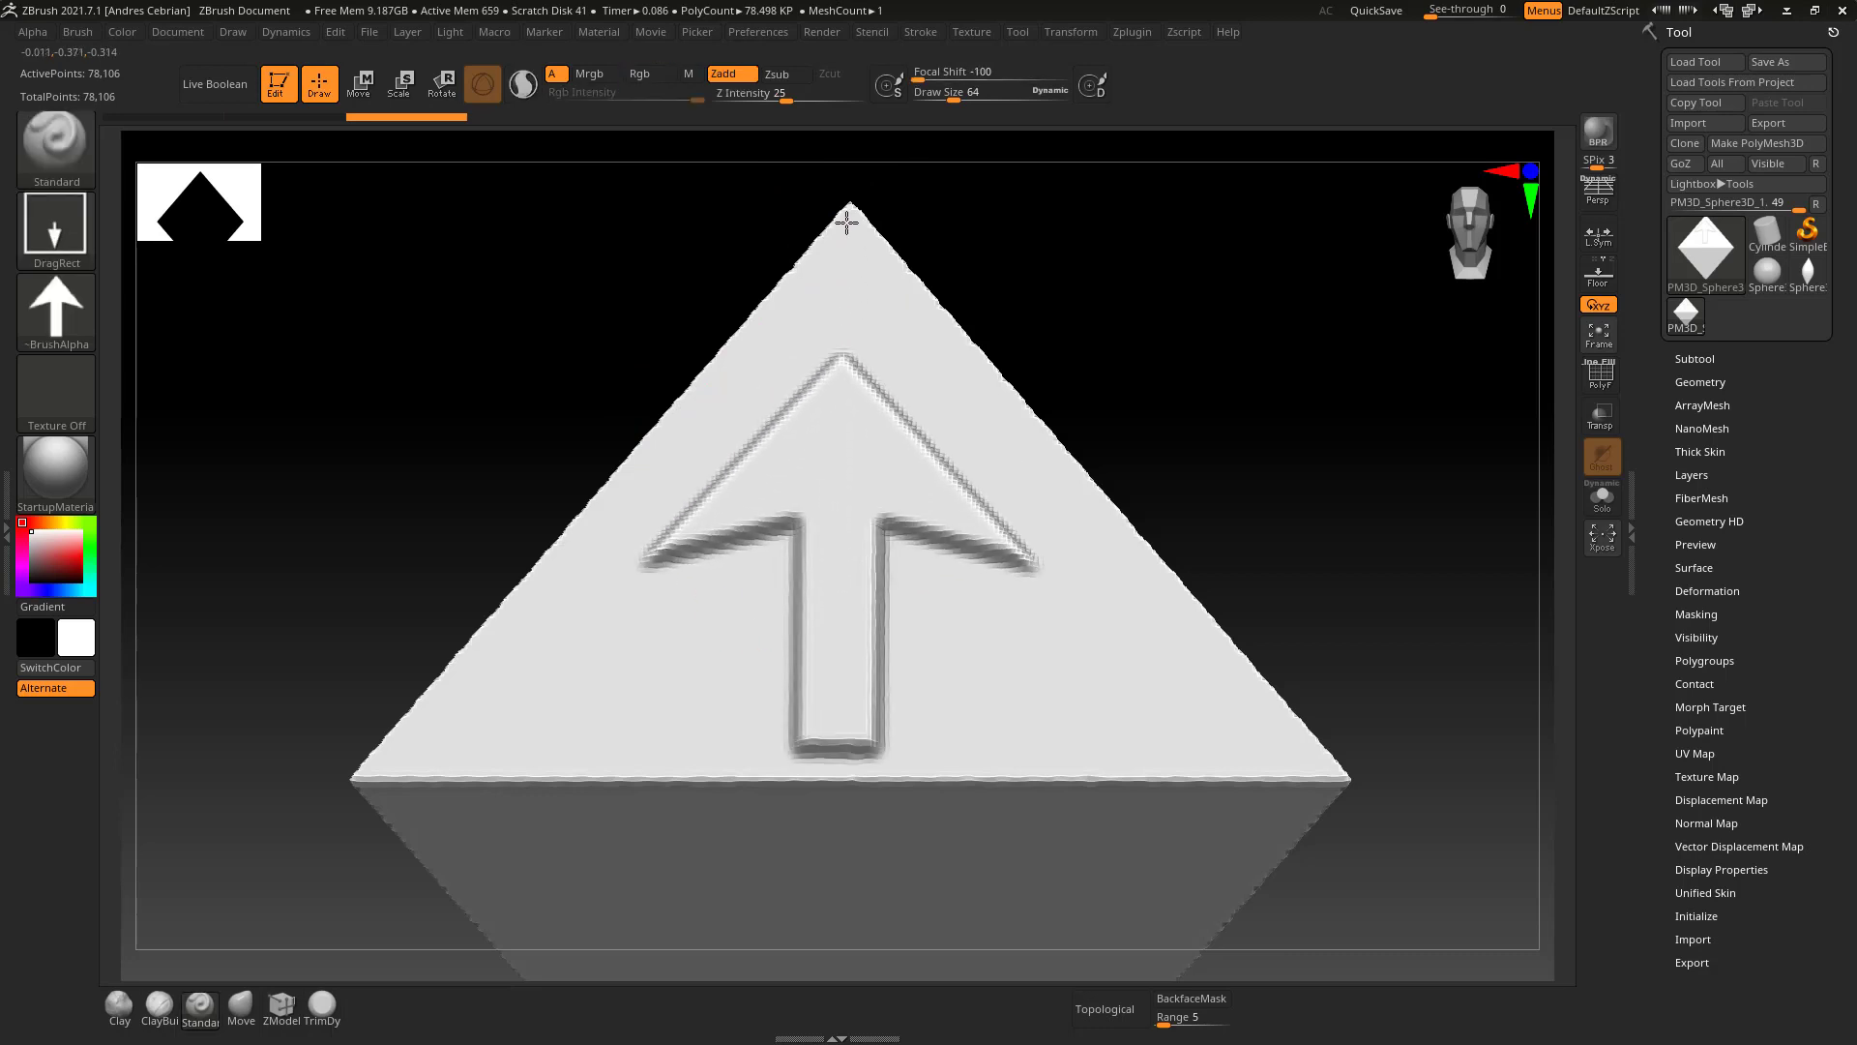
pyautogui.hotkey('ctrl', 'z')
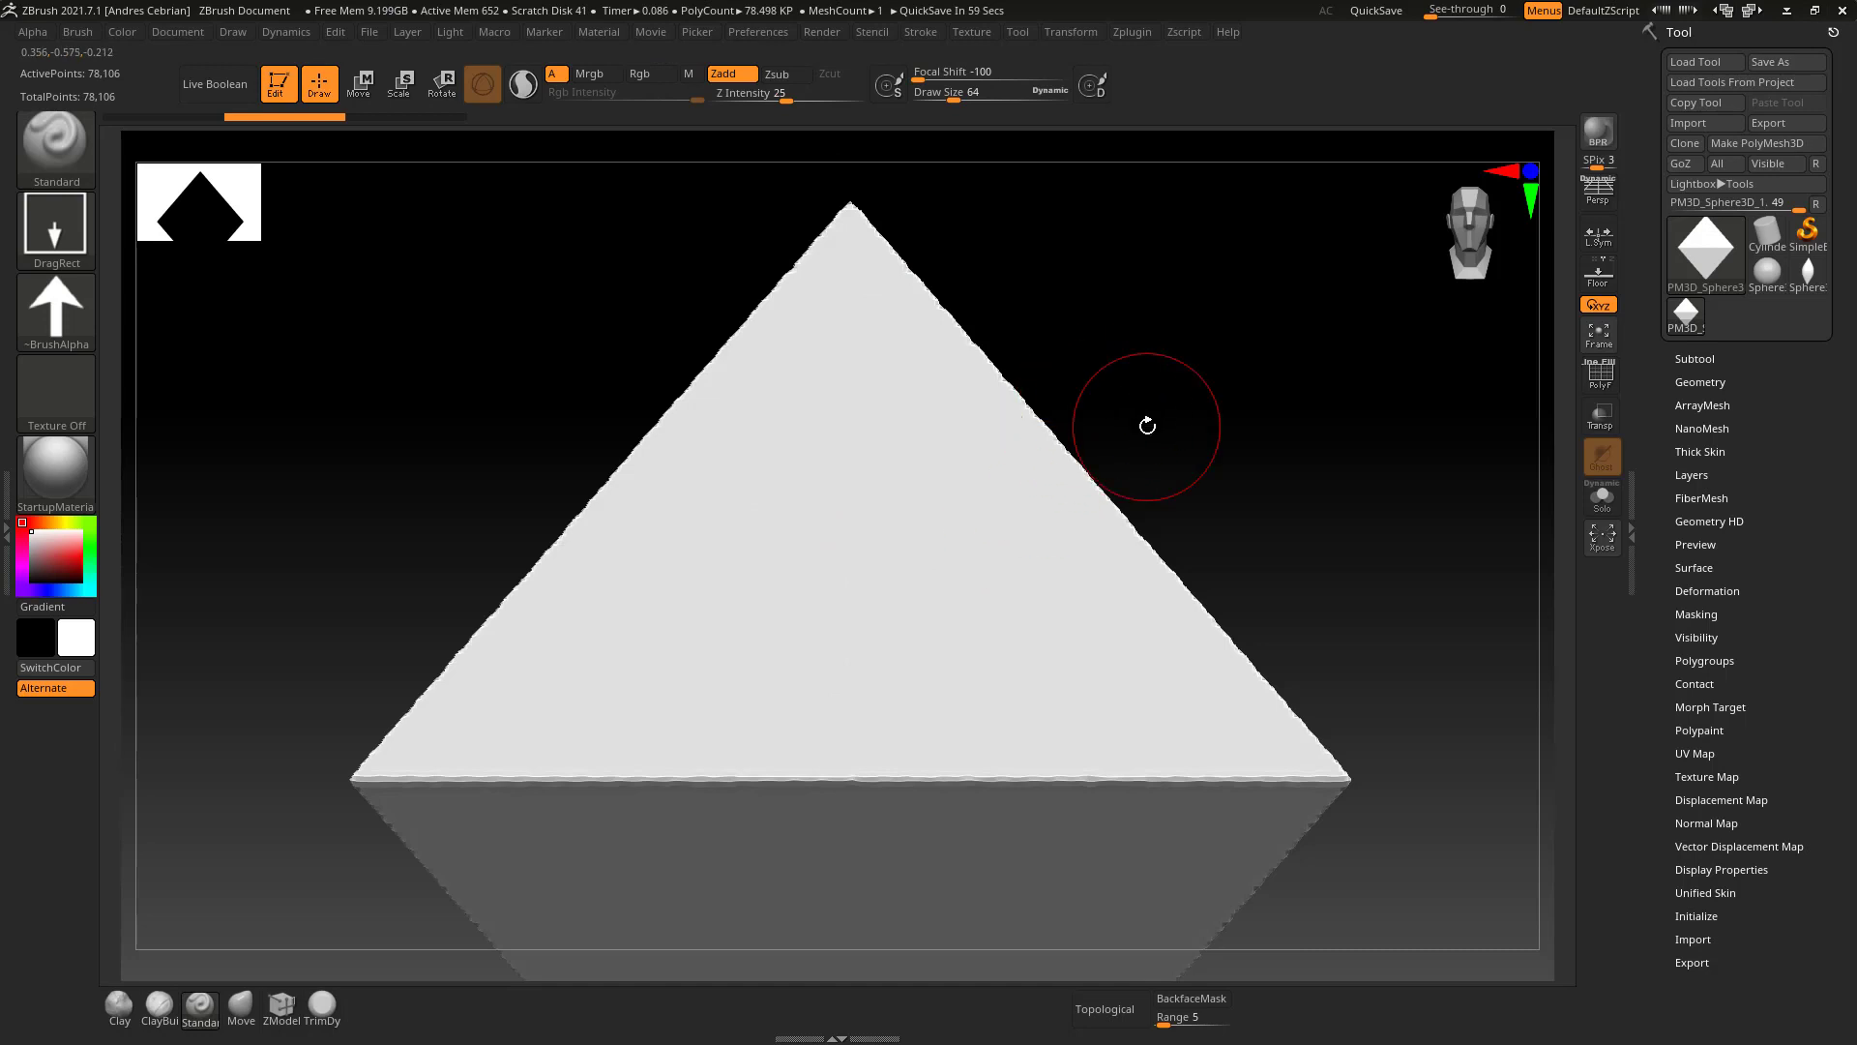
pyautogui.moveTo(1174, 414)
pyautogui.mouseDown()
pyautogui.moveTo(1198, 447)
pyautogui.moveTo(1107, 531)
pyautogui.moveTo(1108, 433)
pyautogui.moveTo(1057, 489)
pyautogui.mouseUp()
pyautogui.press('ctrl')
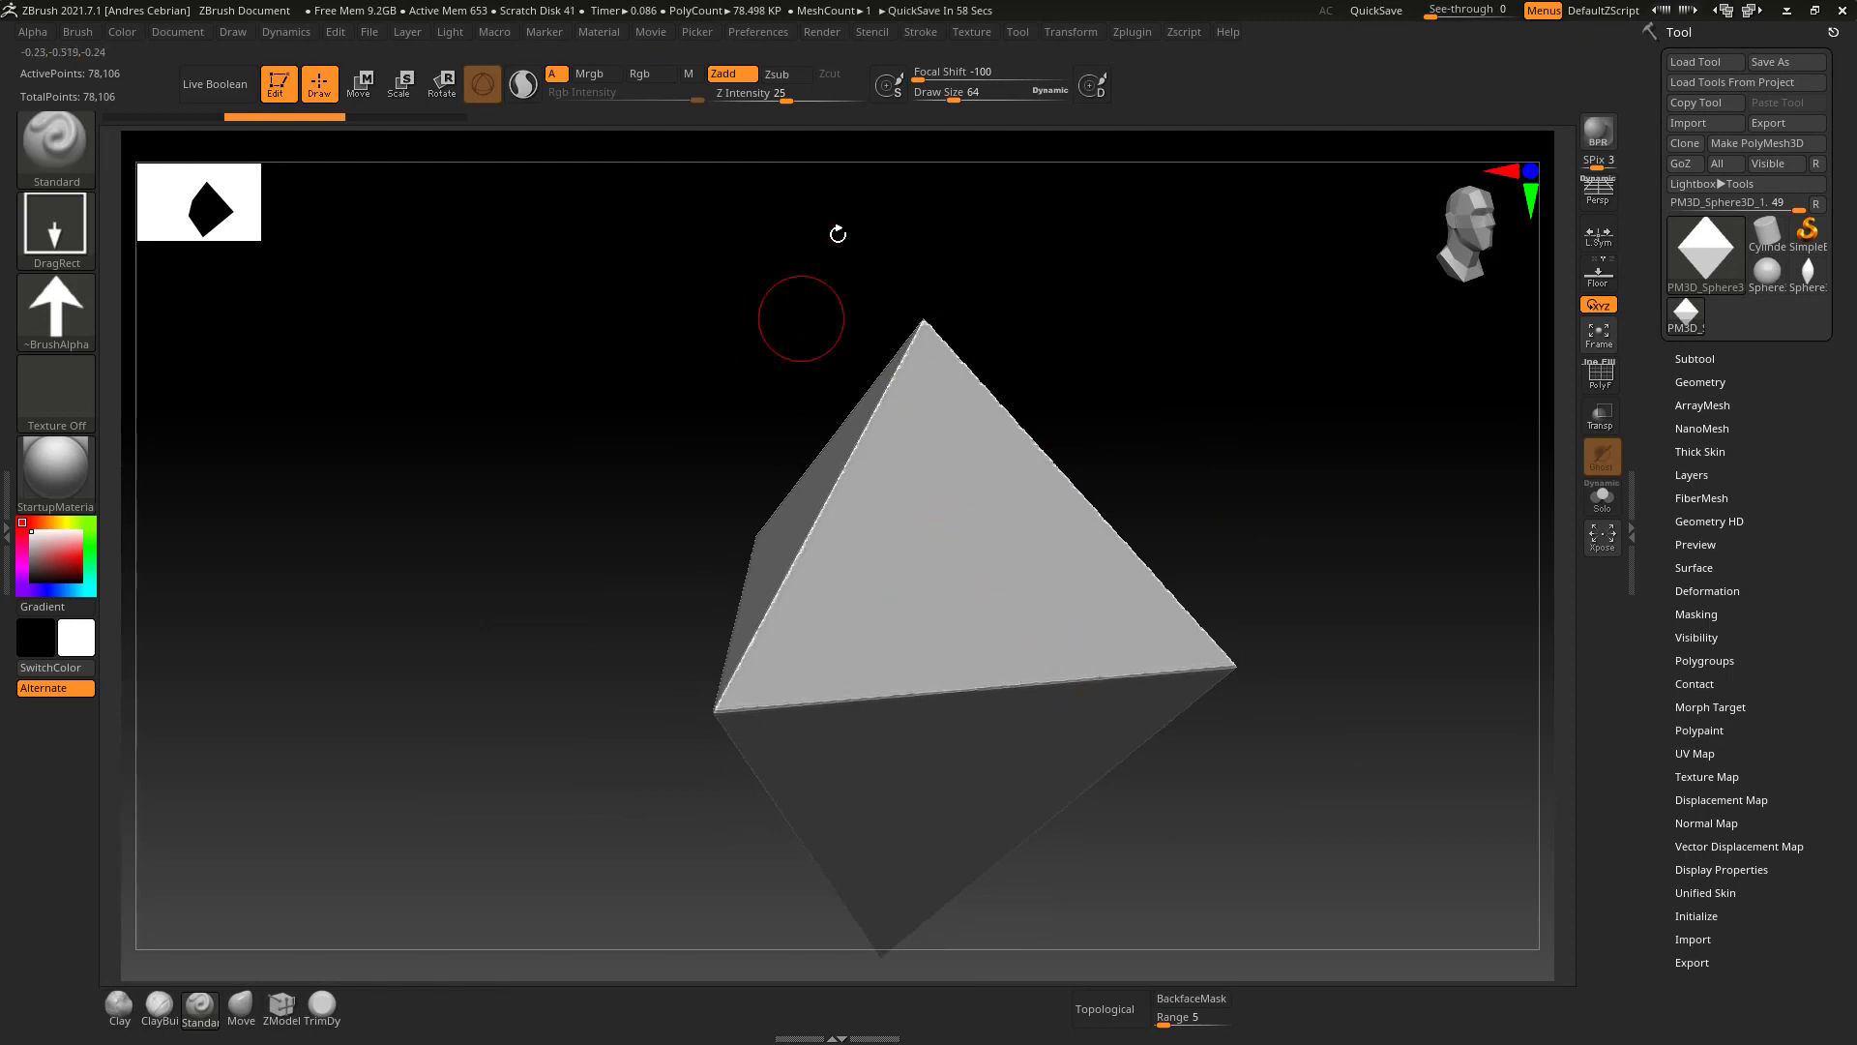
# Convert the arrow alpha into a 128×128 ~BrushAlpha texture and show the Texture palette.
pyautogui.click(971, 31)
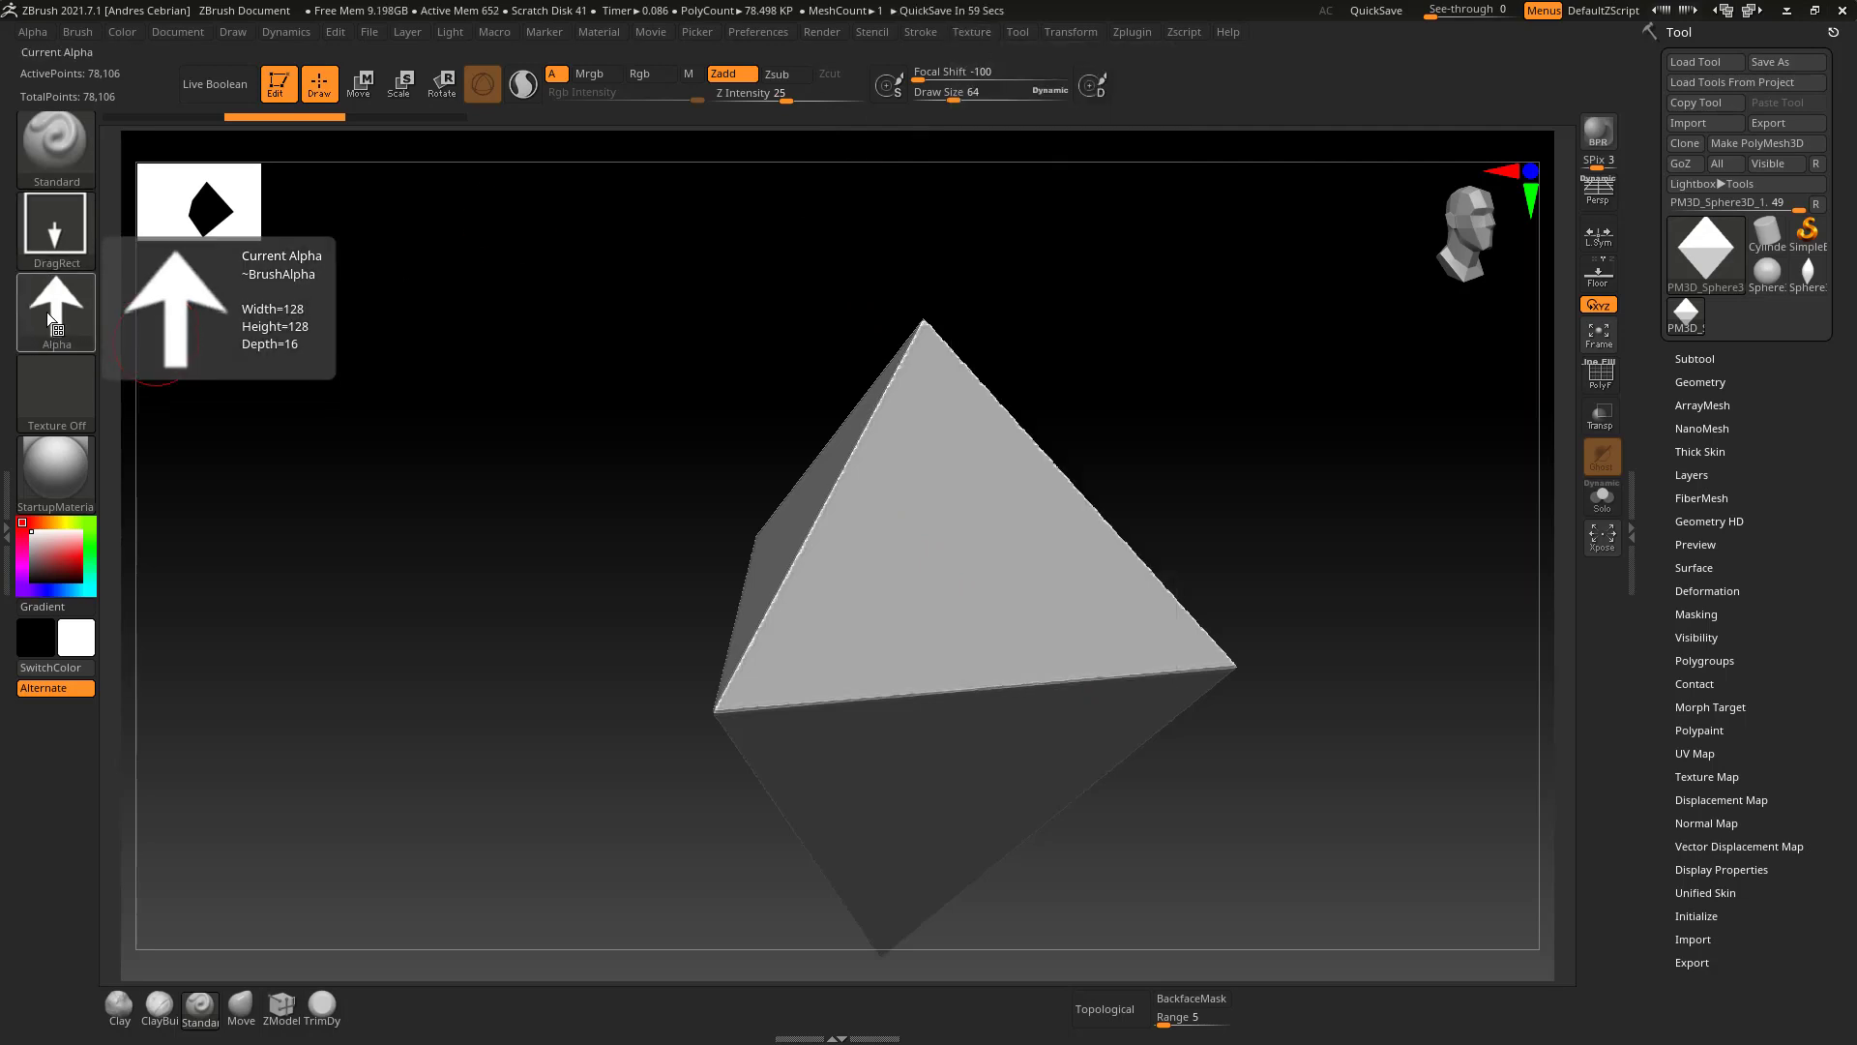
pyautogui.click(41, 321)
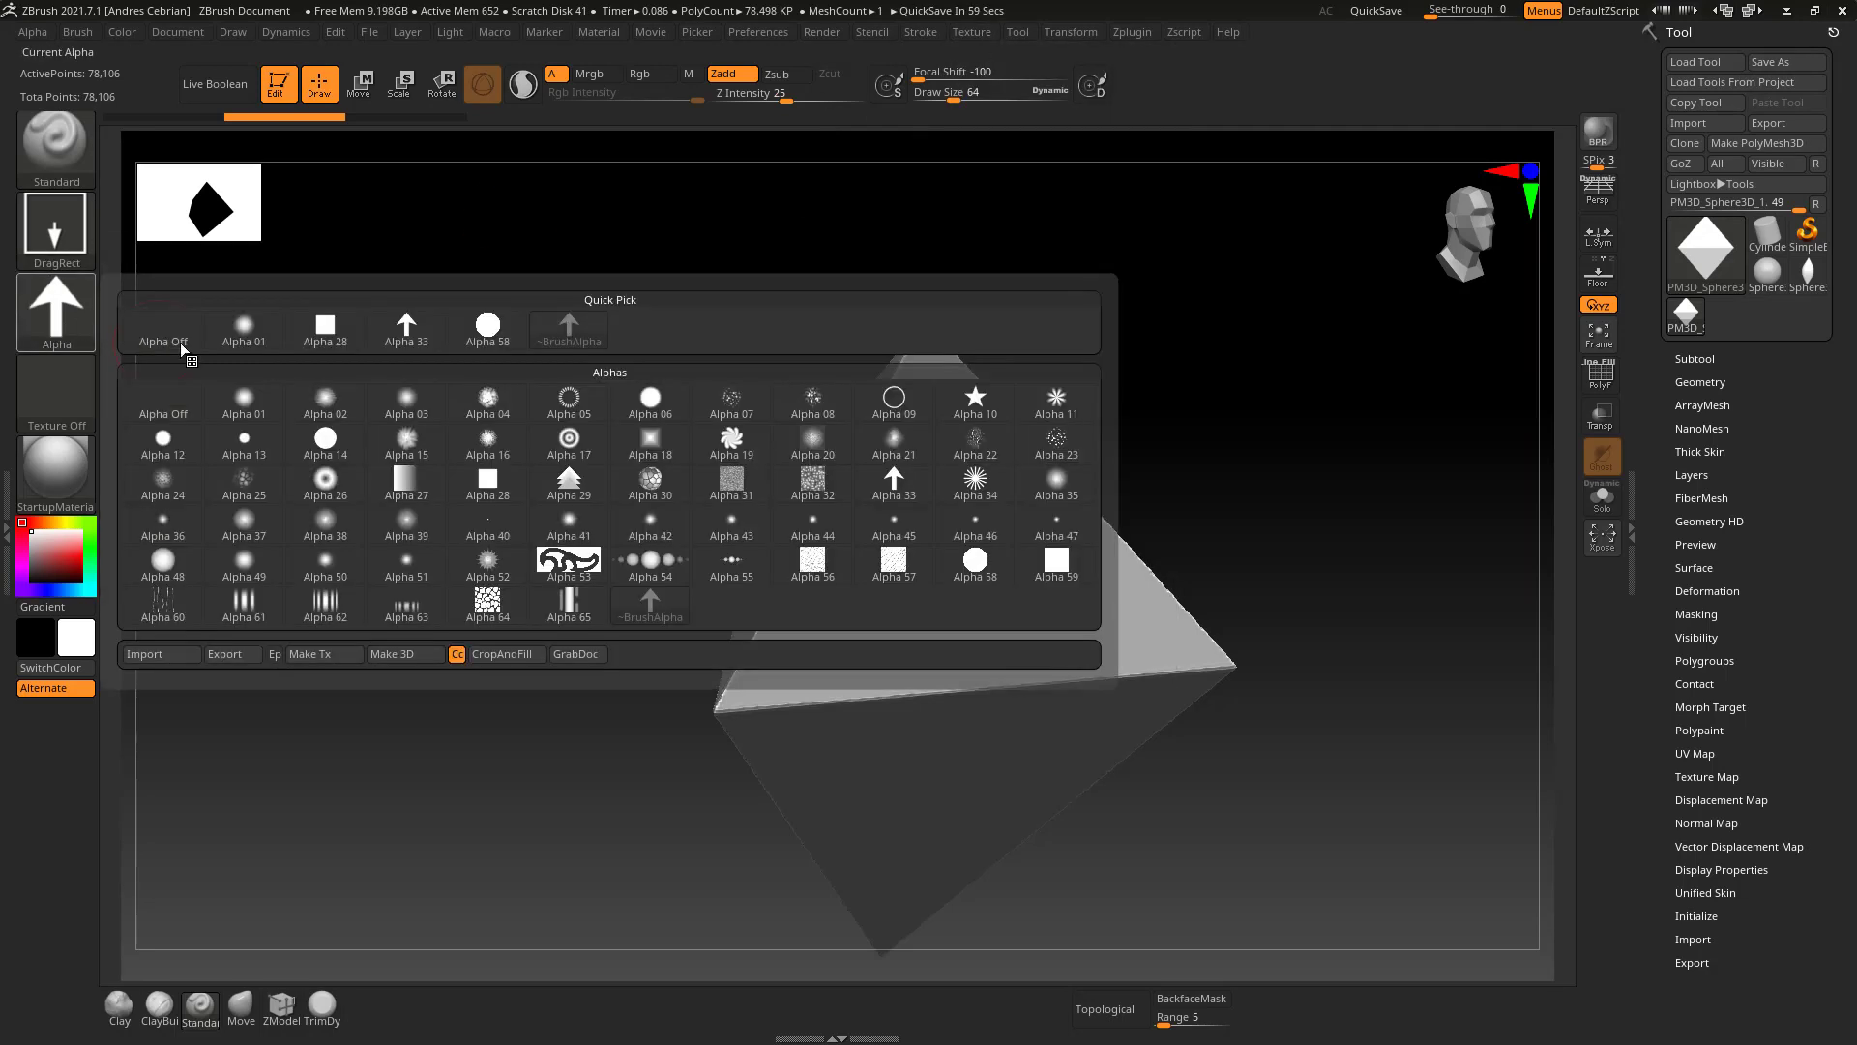
pyautogui.click(300, 658)
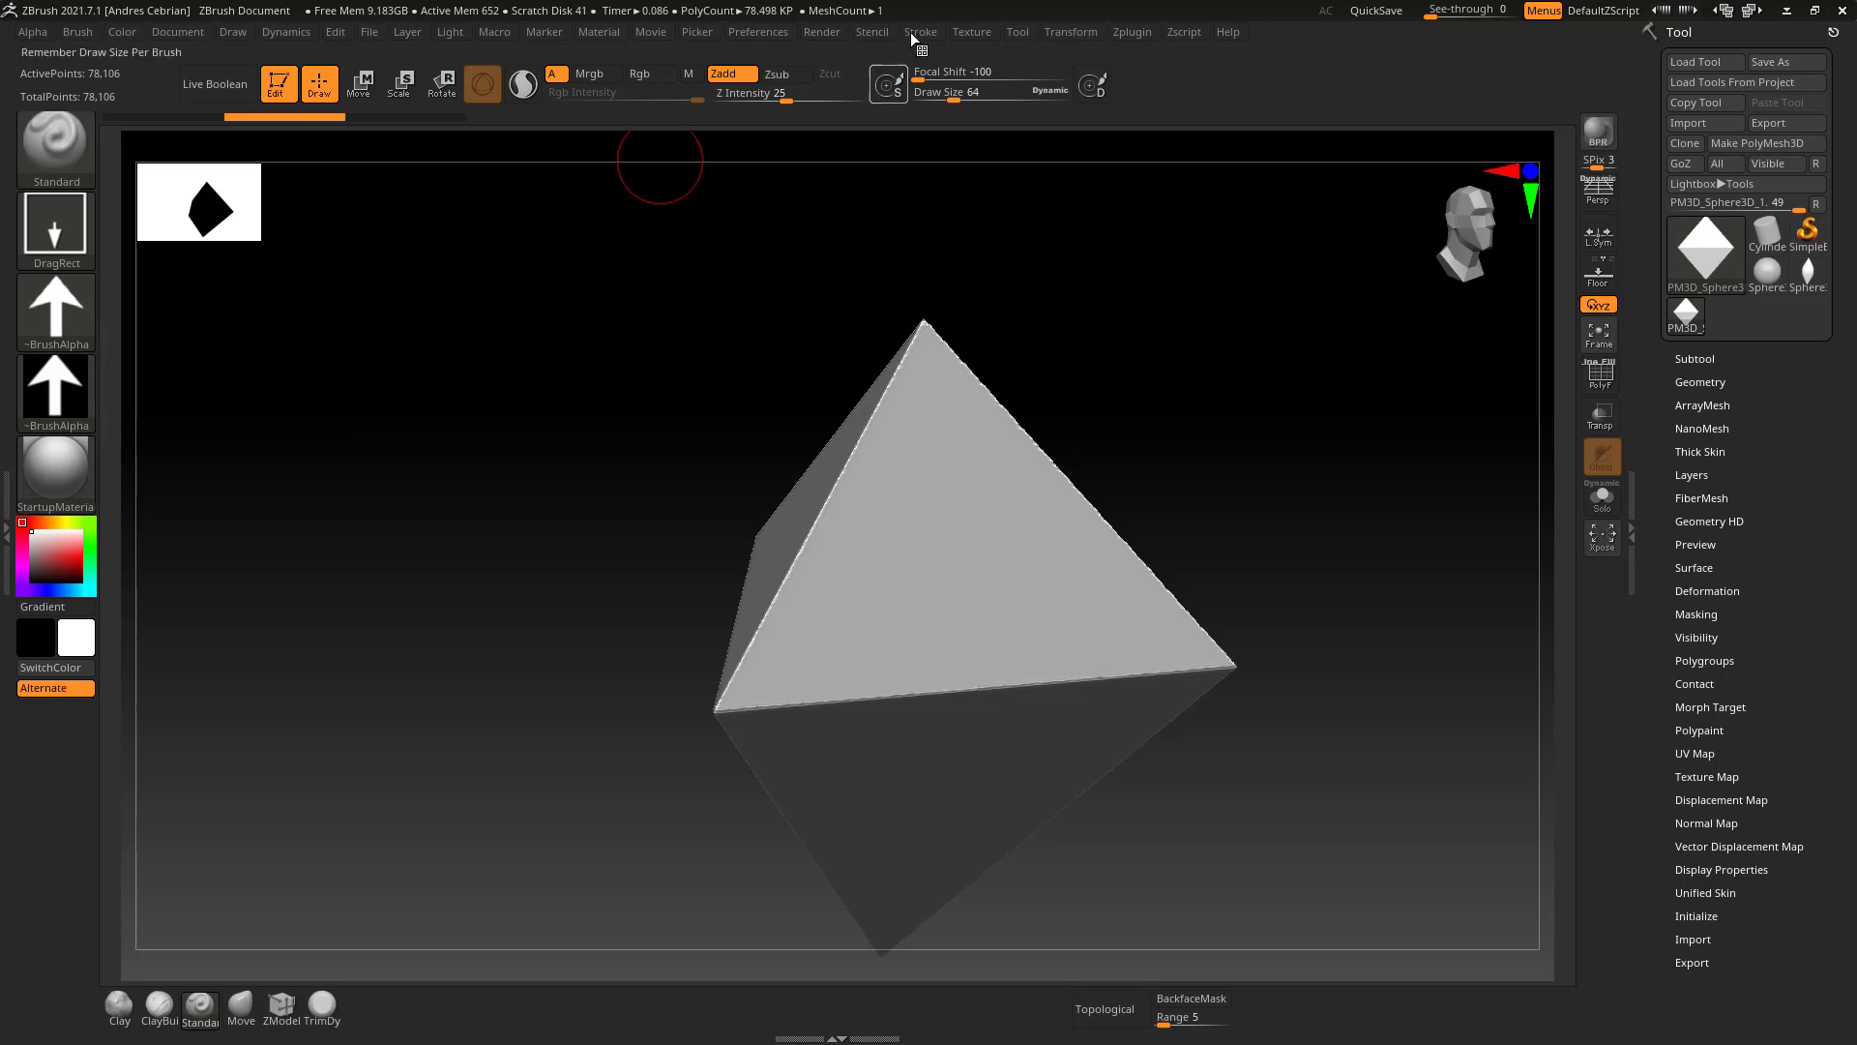
pyautogui.click(966, 33)
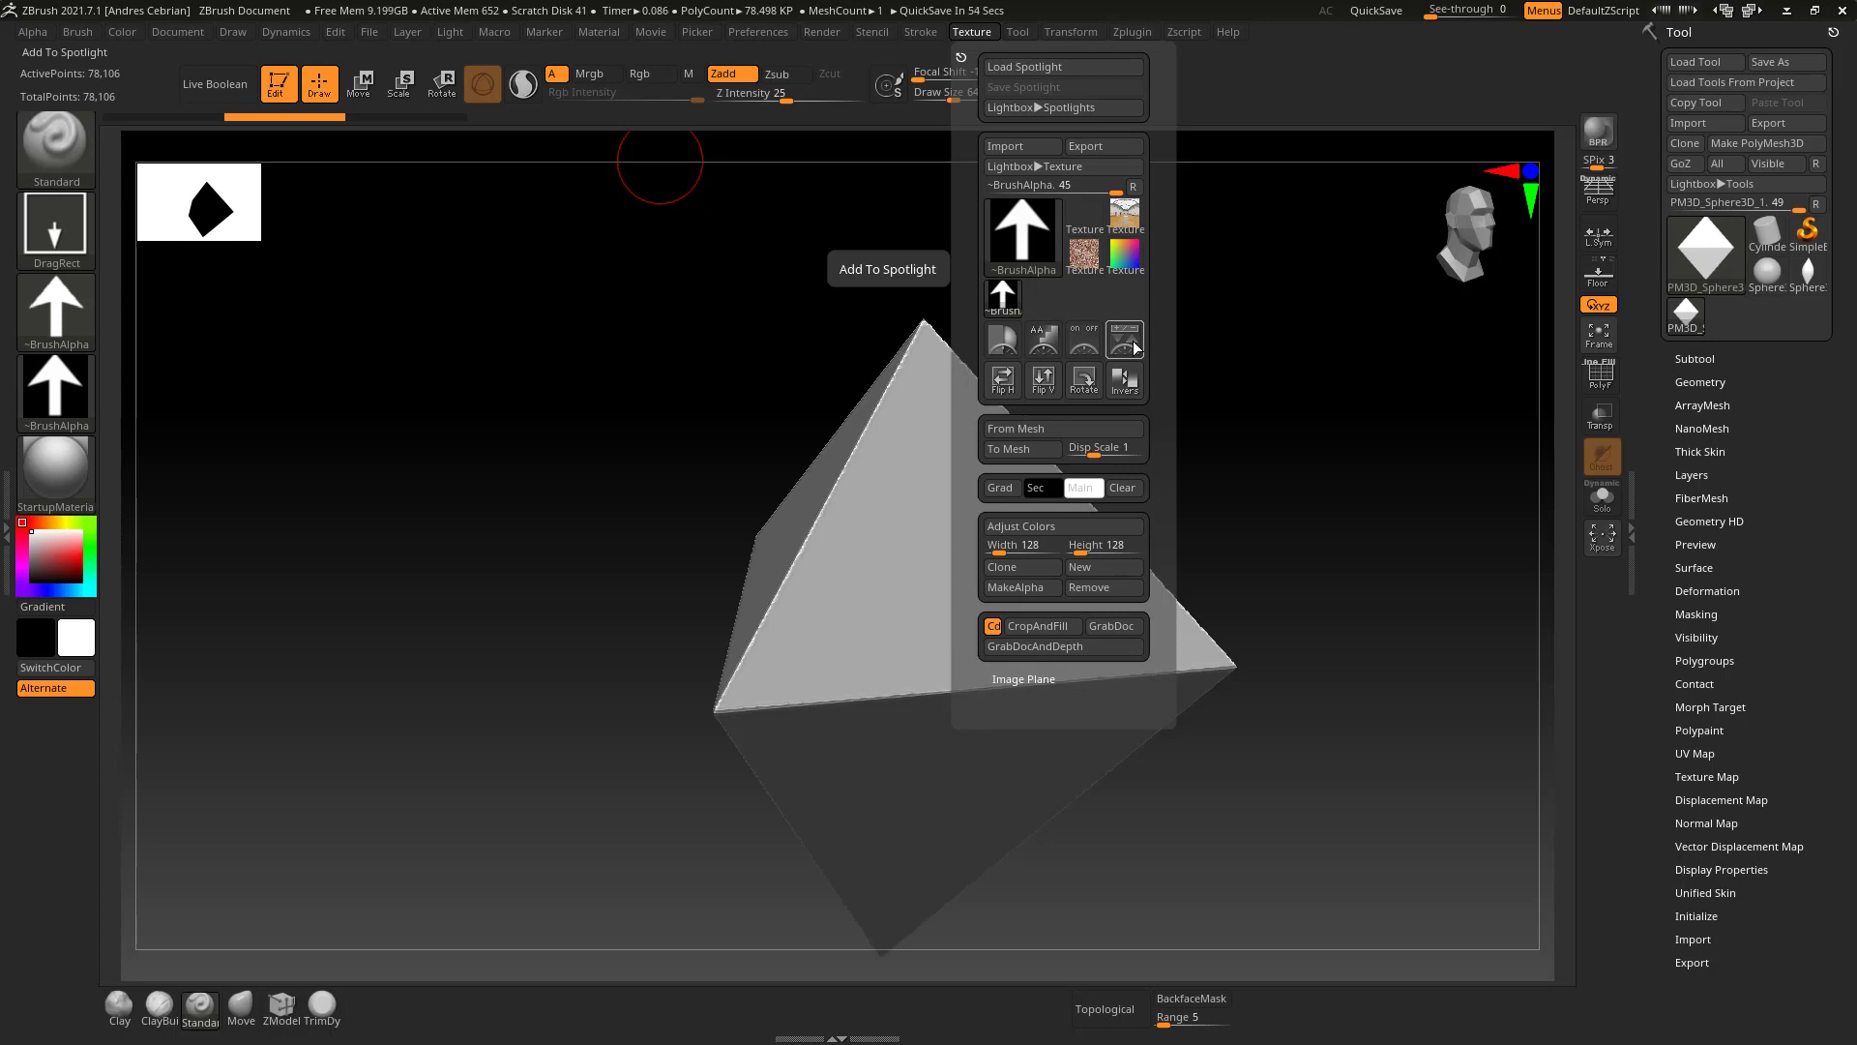
# Load ~BrushAlpha as the current texture and invert it to black on white.
pyautogui.click(1125, 341)
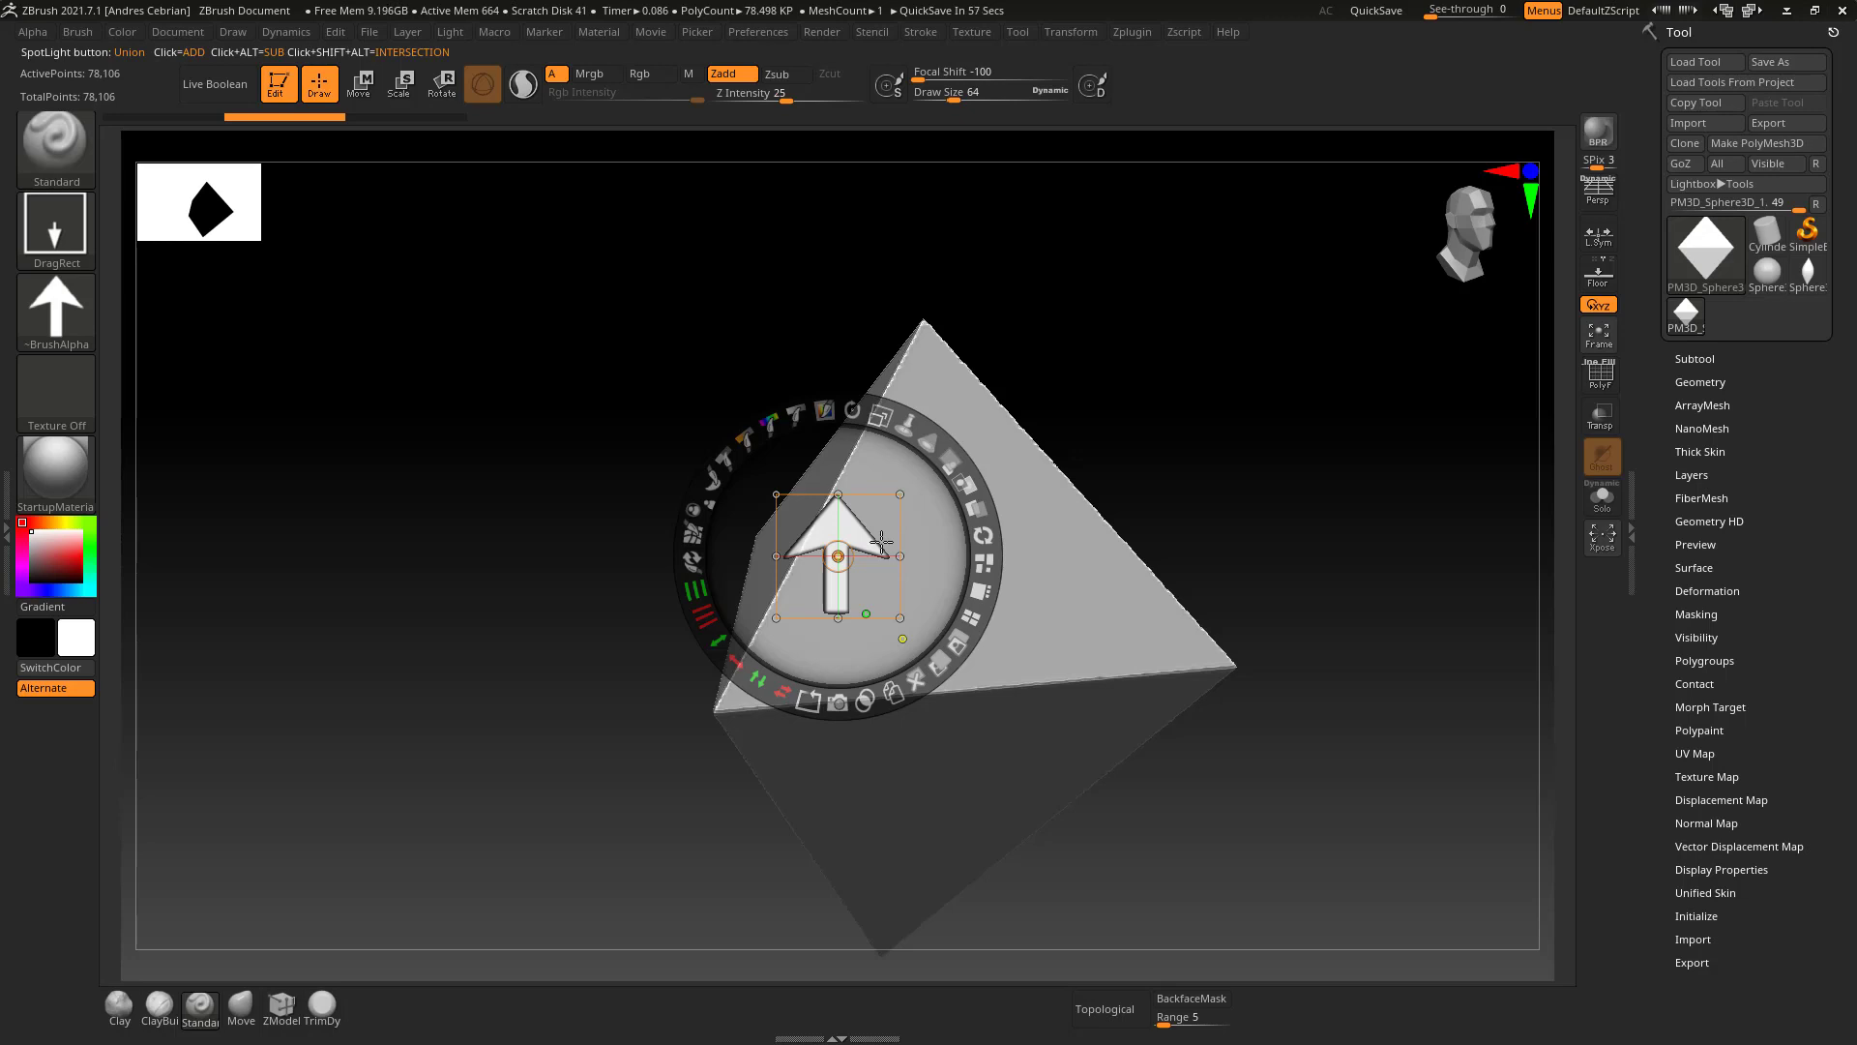
pyautogui.hotkey('shift', 'z')
pyautogui.click(970, 32)
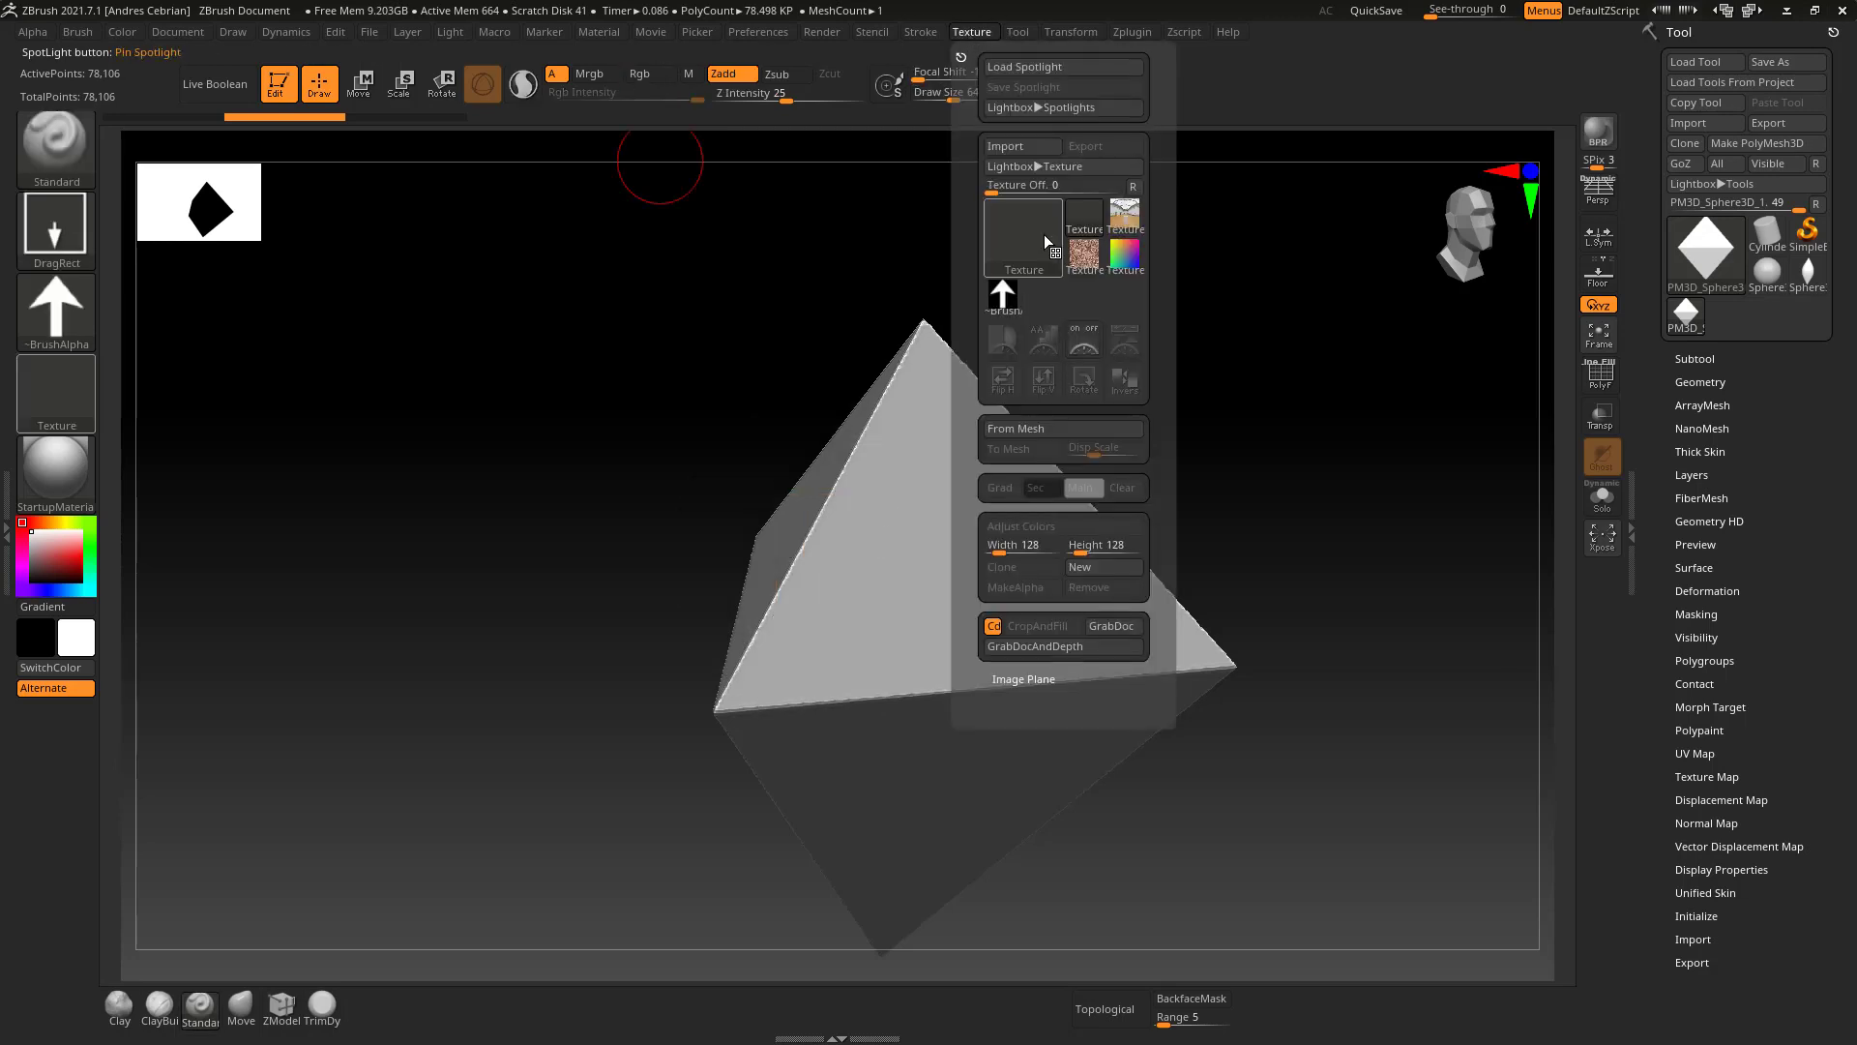
pyautogui.click(1009, 292)
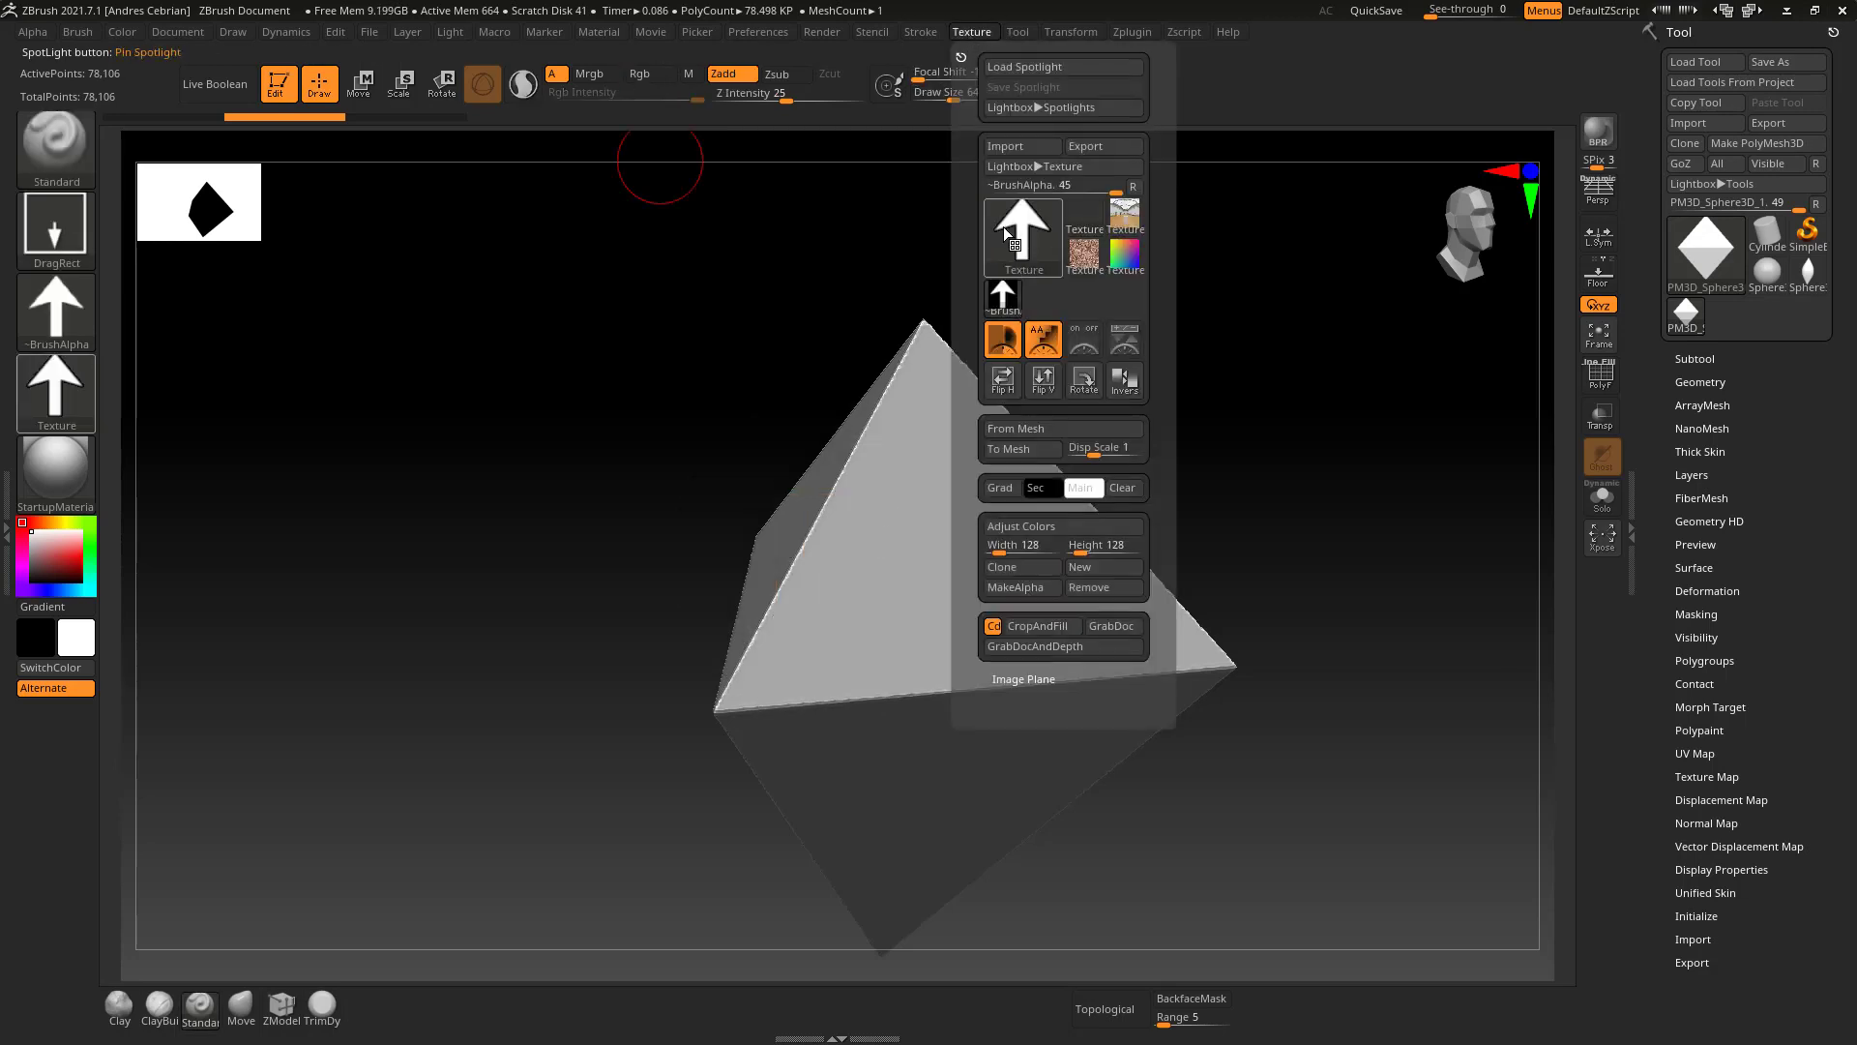
pyautogui.click(1128, 387)
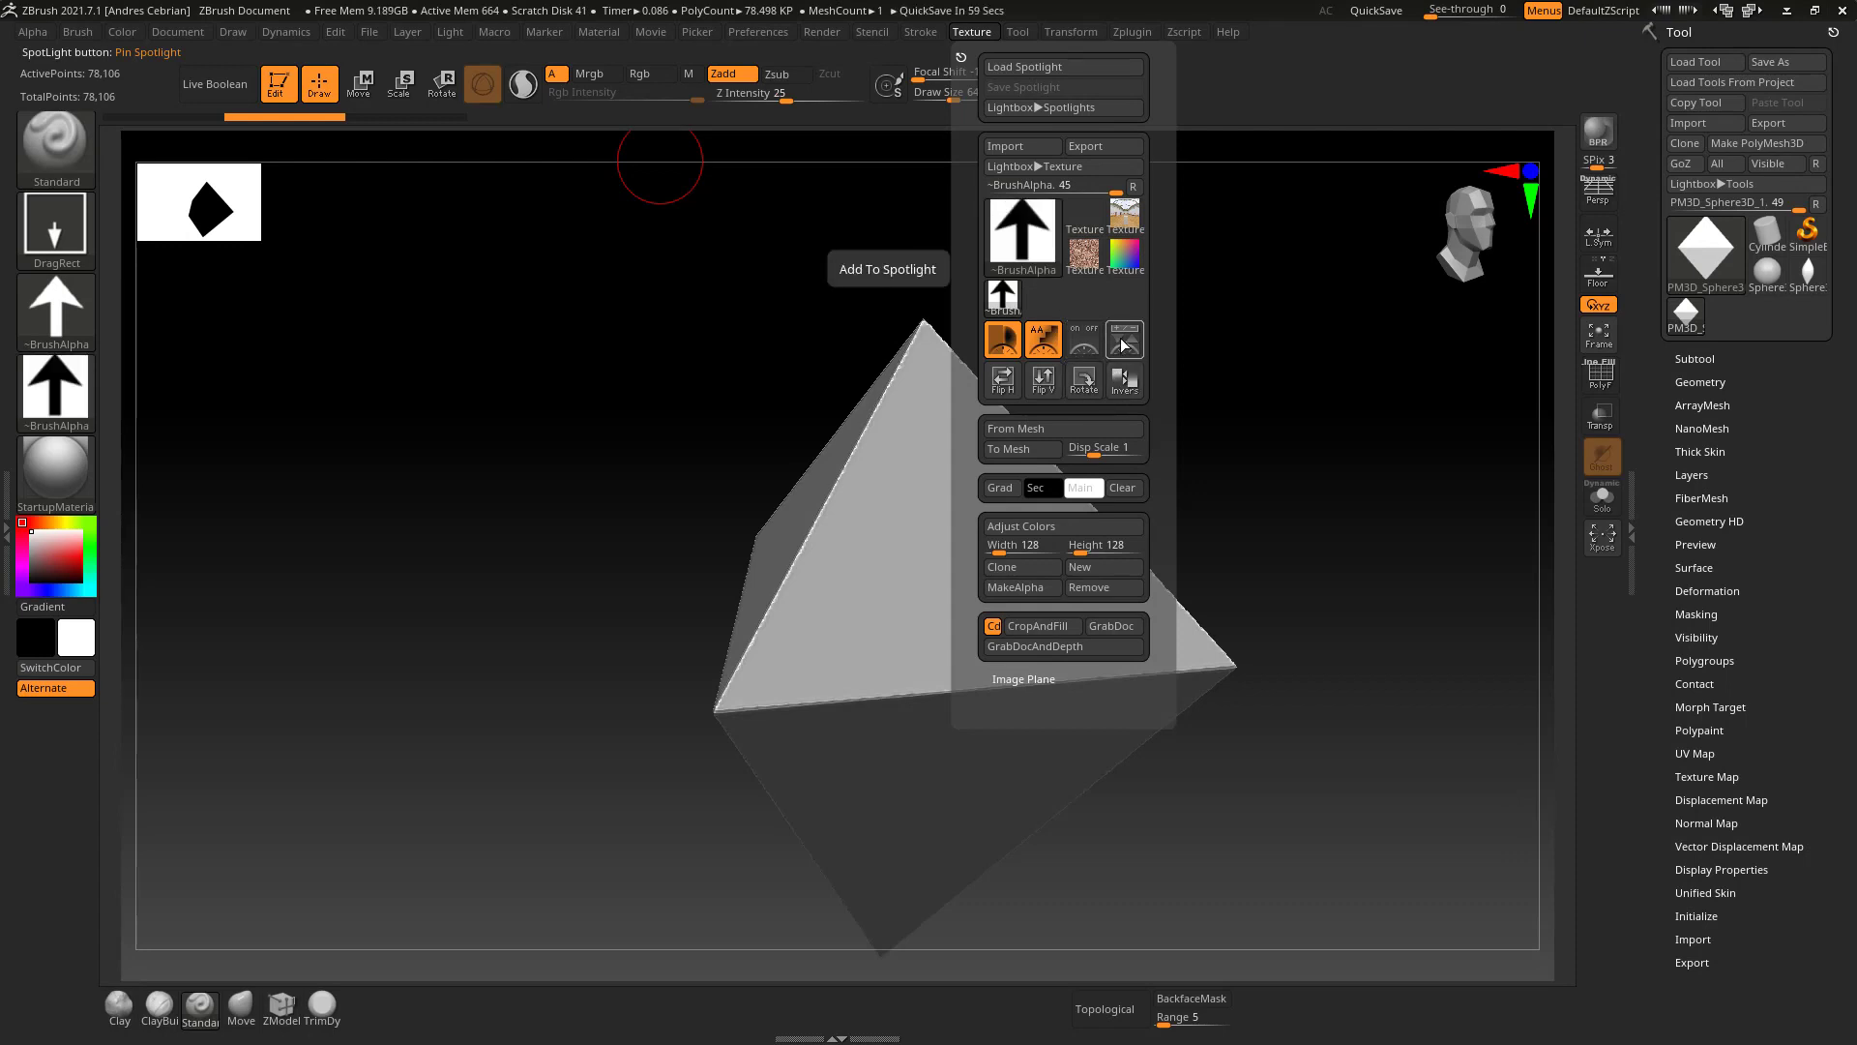
# Add the inverted arrow to Spotlight, enlarge it, move it left, and hide the dial.
pyautogui.click(1084, 338)
pyautogui.moveTo(881, 415); pyautogui.dragTo(939, 496)
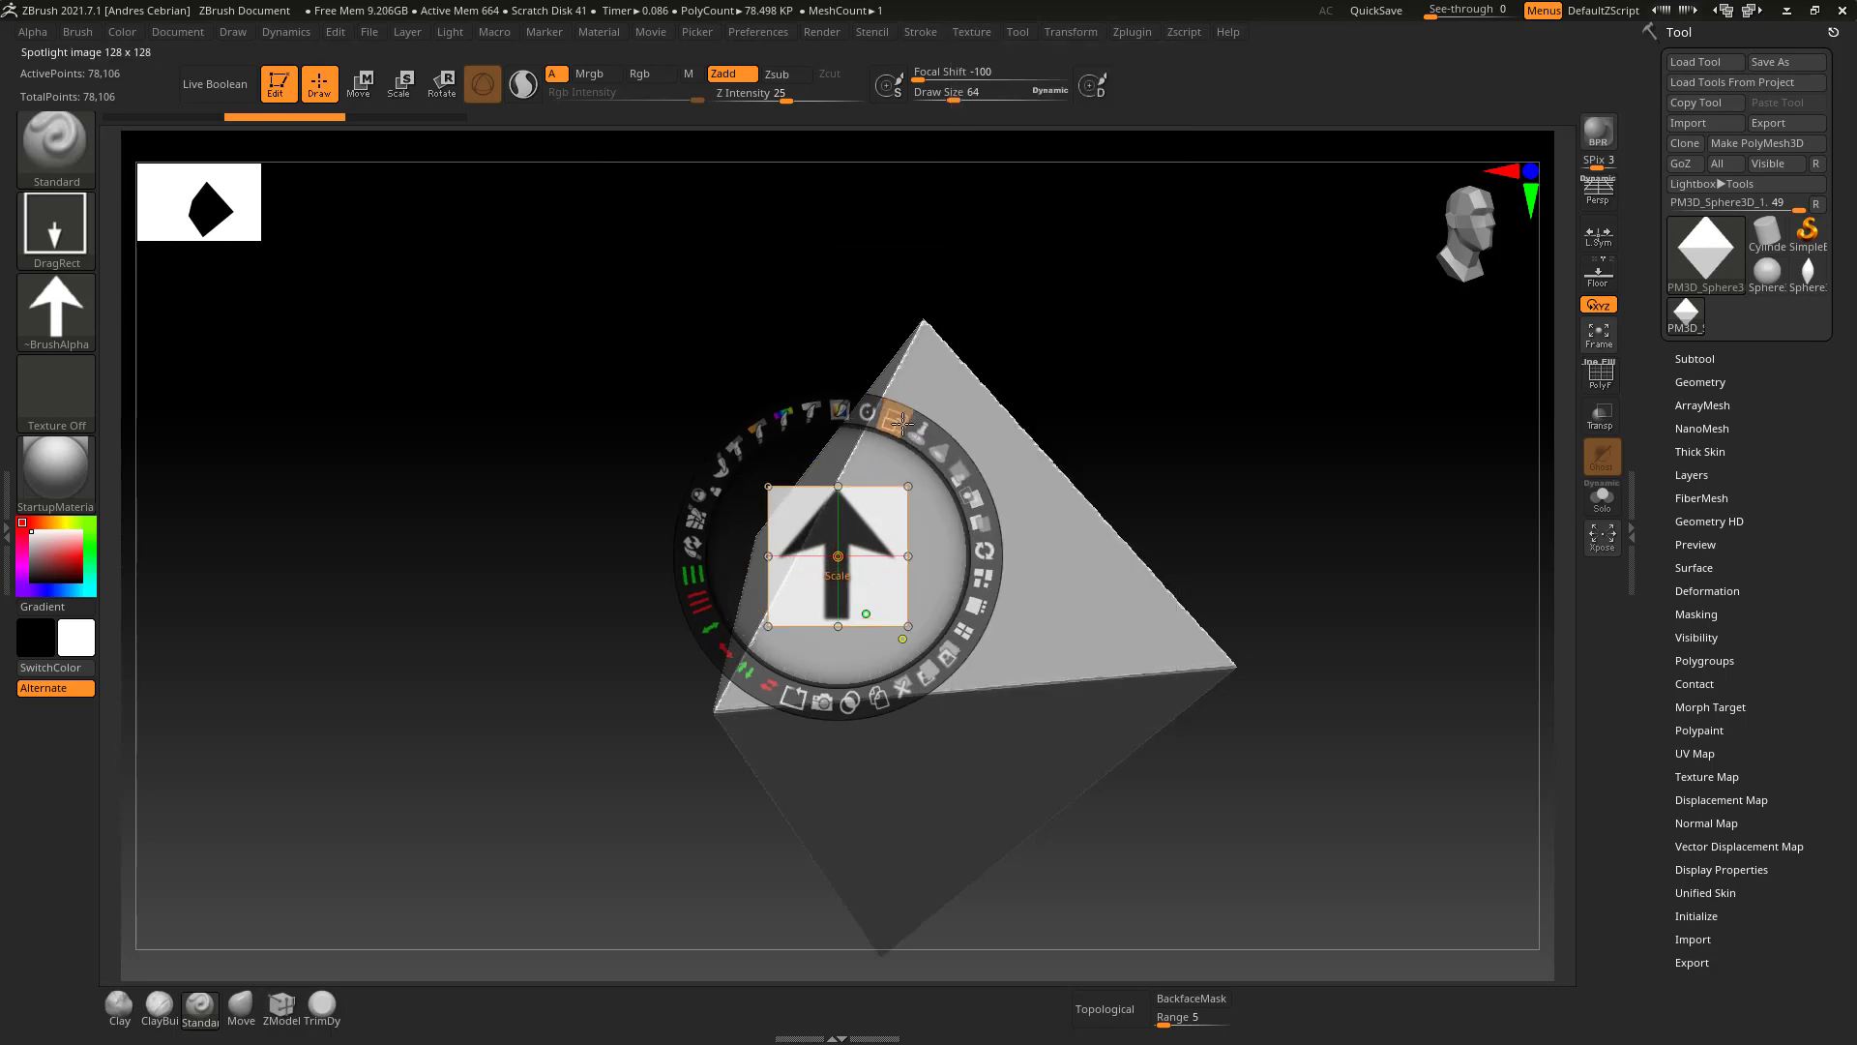
pyautogui.moveTo(917, 607); pyautogui.dragTo(377, 520)
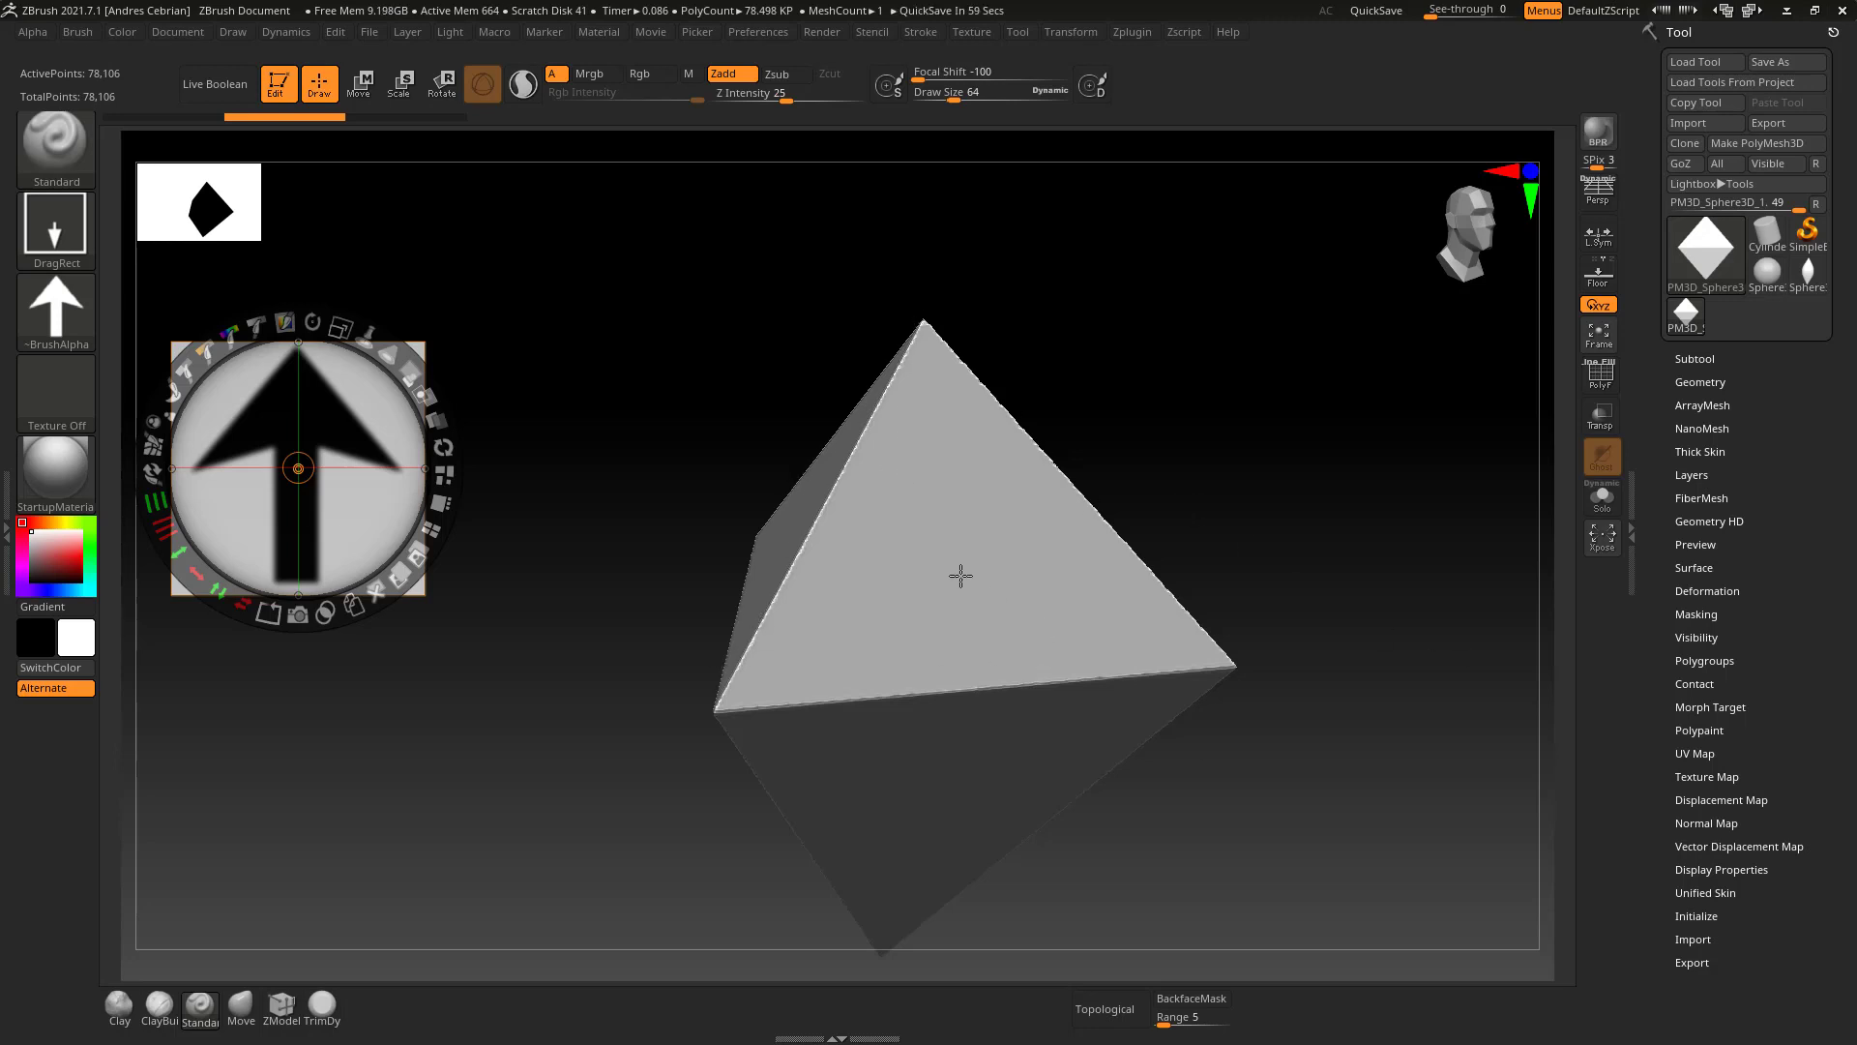
pyautogui.press('z')
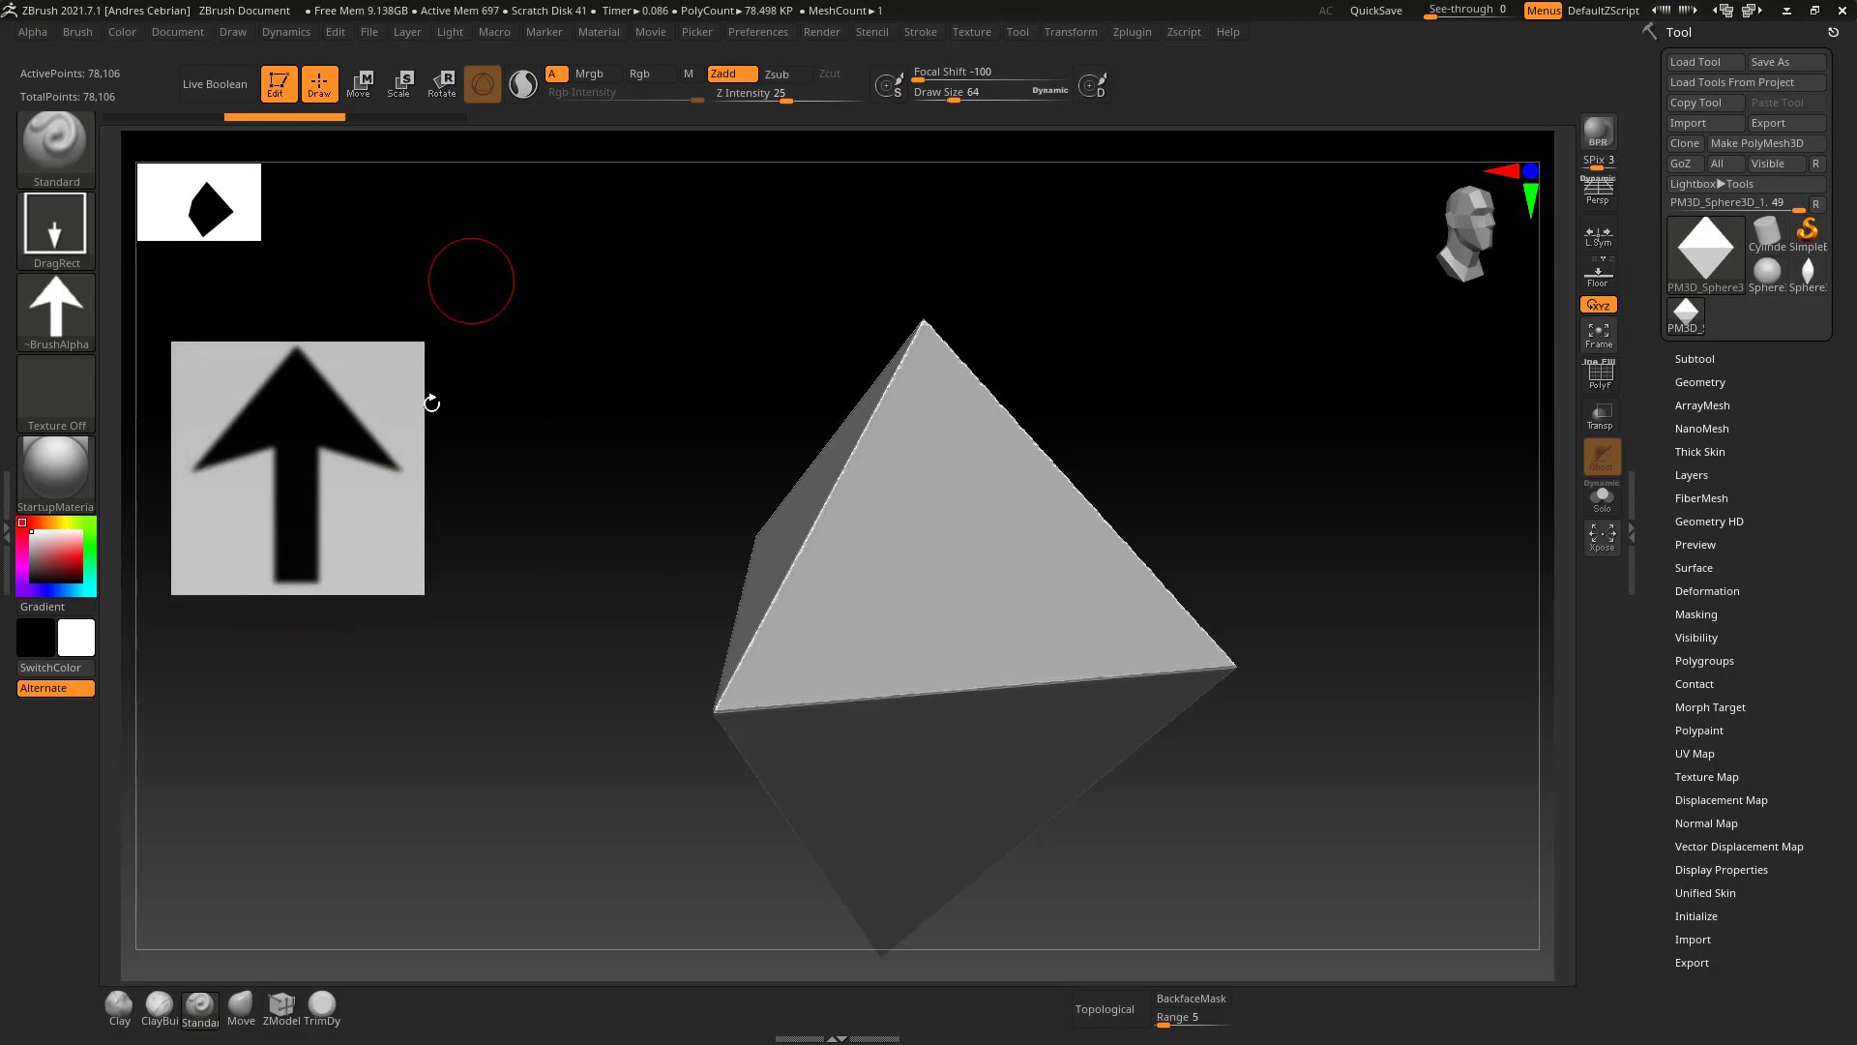
# Zoom in on the octahedron, select the ZModeler brush, and turn on the PolyF wireframe.
pyautogui.keyDown('ctrl'); pyautogui.moveTo(936, 555); pyautogui.dragTo(705, 684, button='right'); pyautogui.keyUp('ctrl')
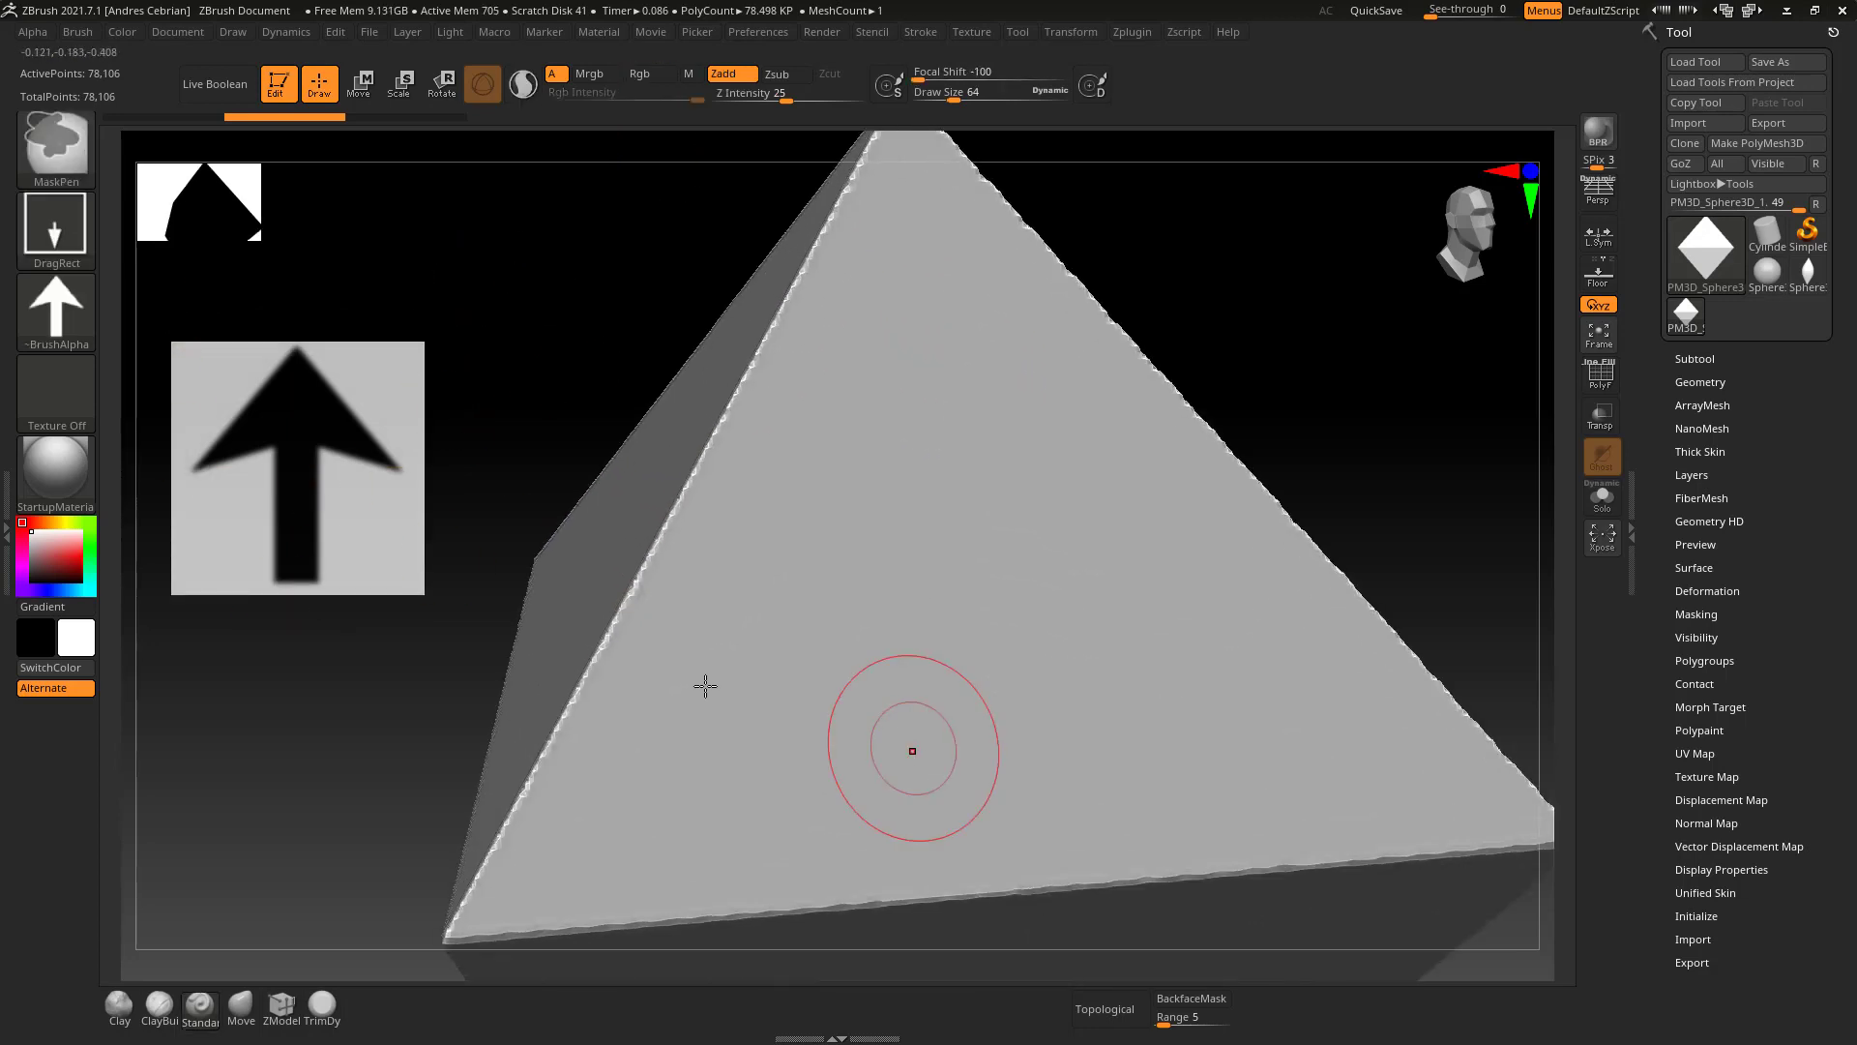
pyautogui.click(274, 1020)
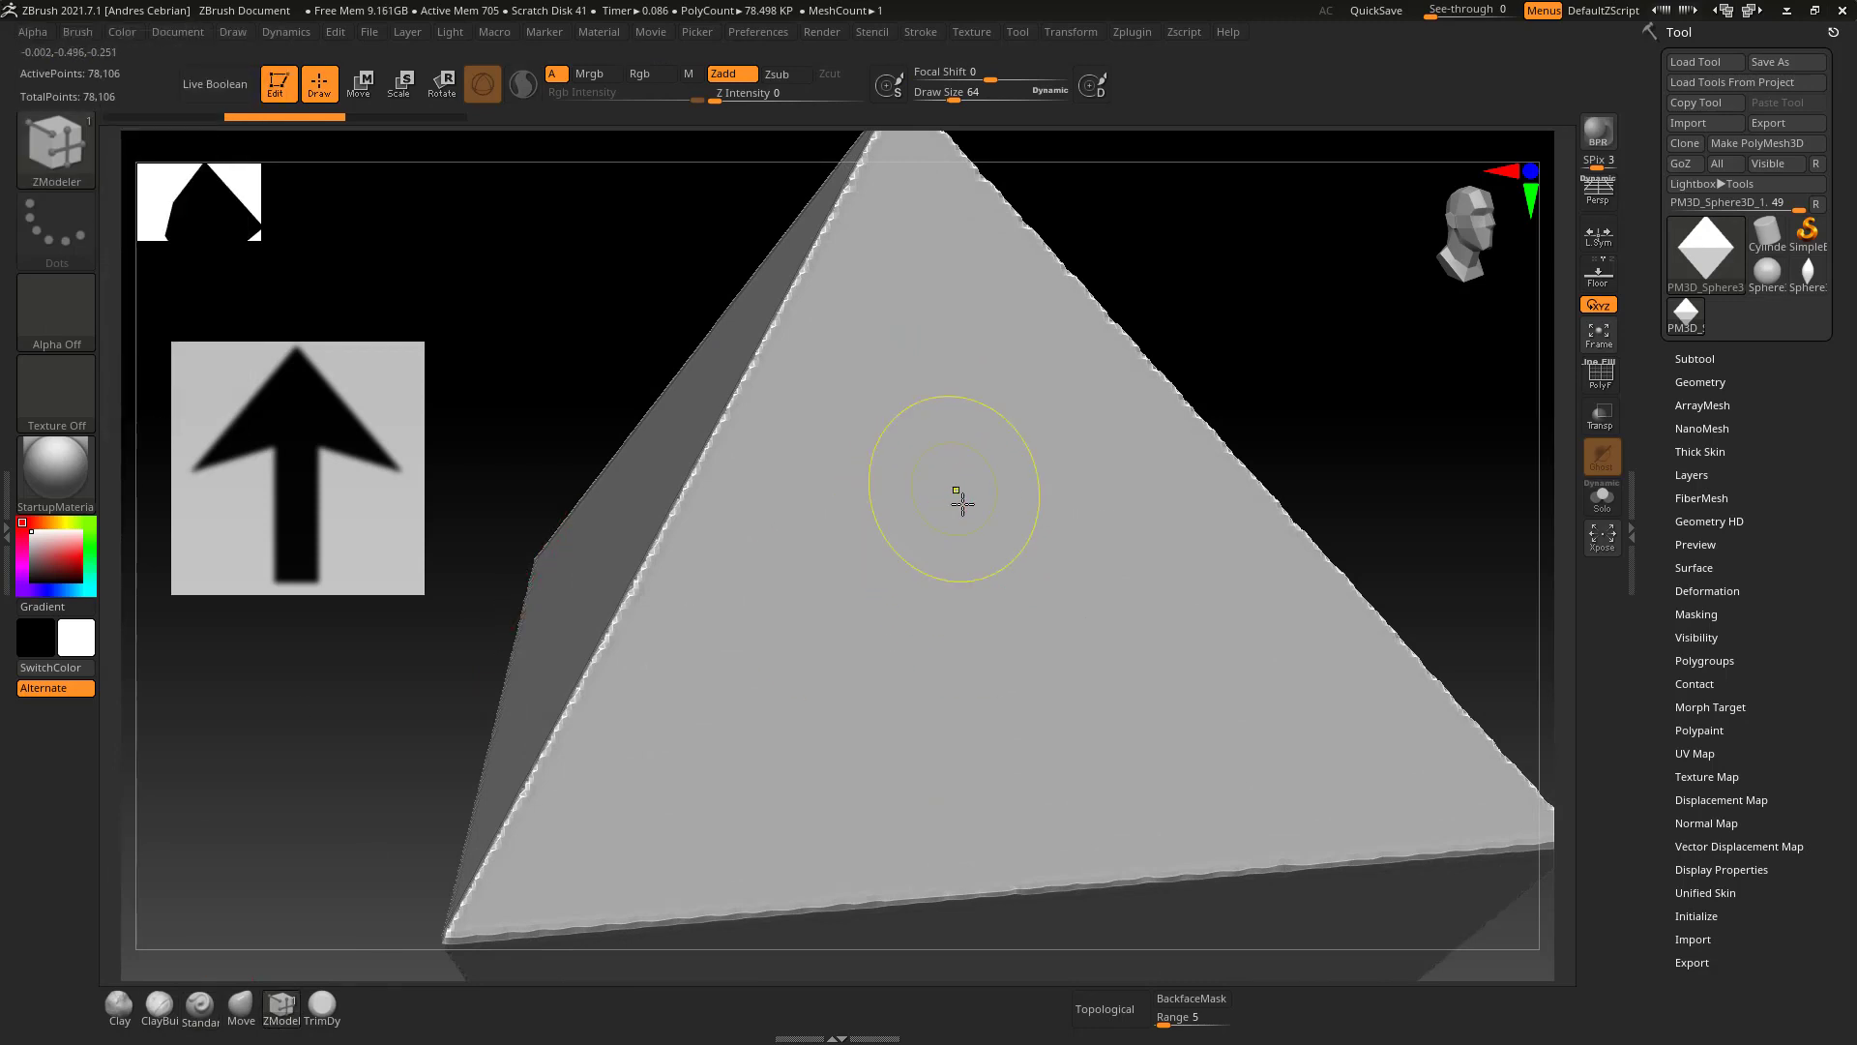
pyautogui.keyDown('ctrl'); pyautogui.moveTo(962, 498); pyautogui.dragTo(1451, 353, button='right'); pyautogui.keyUp('ctrl')
pyautogui.click(1600, 378)
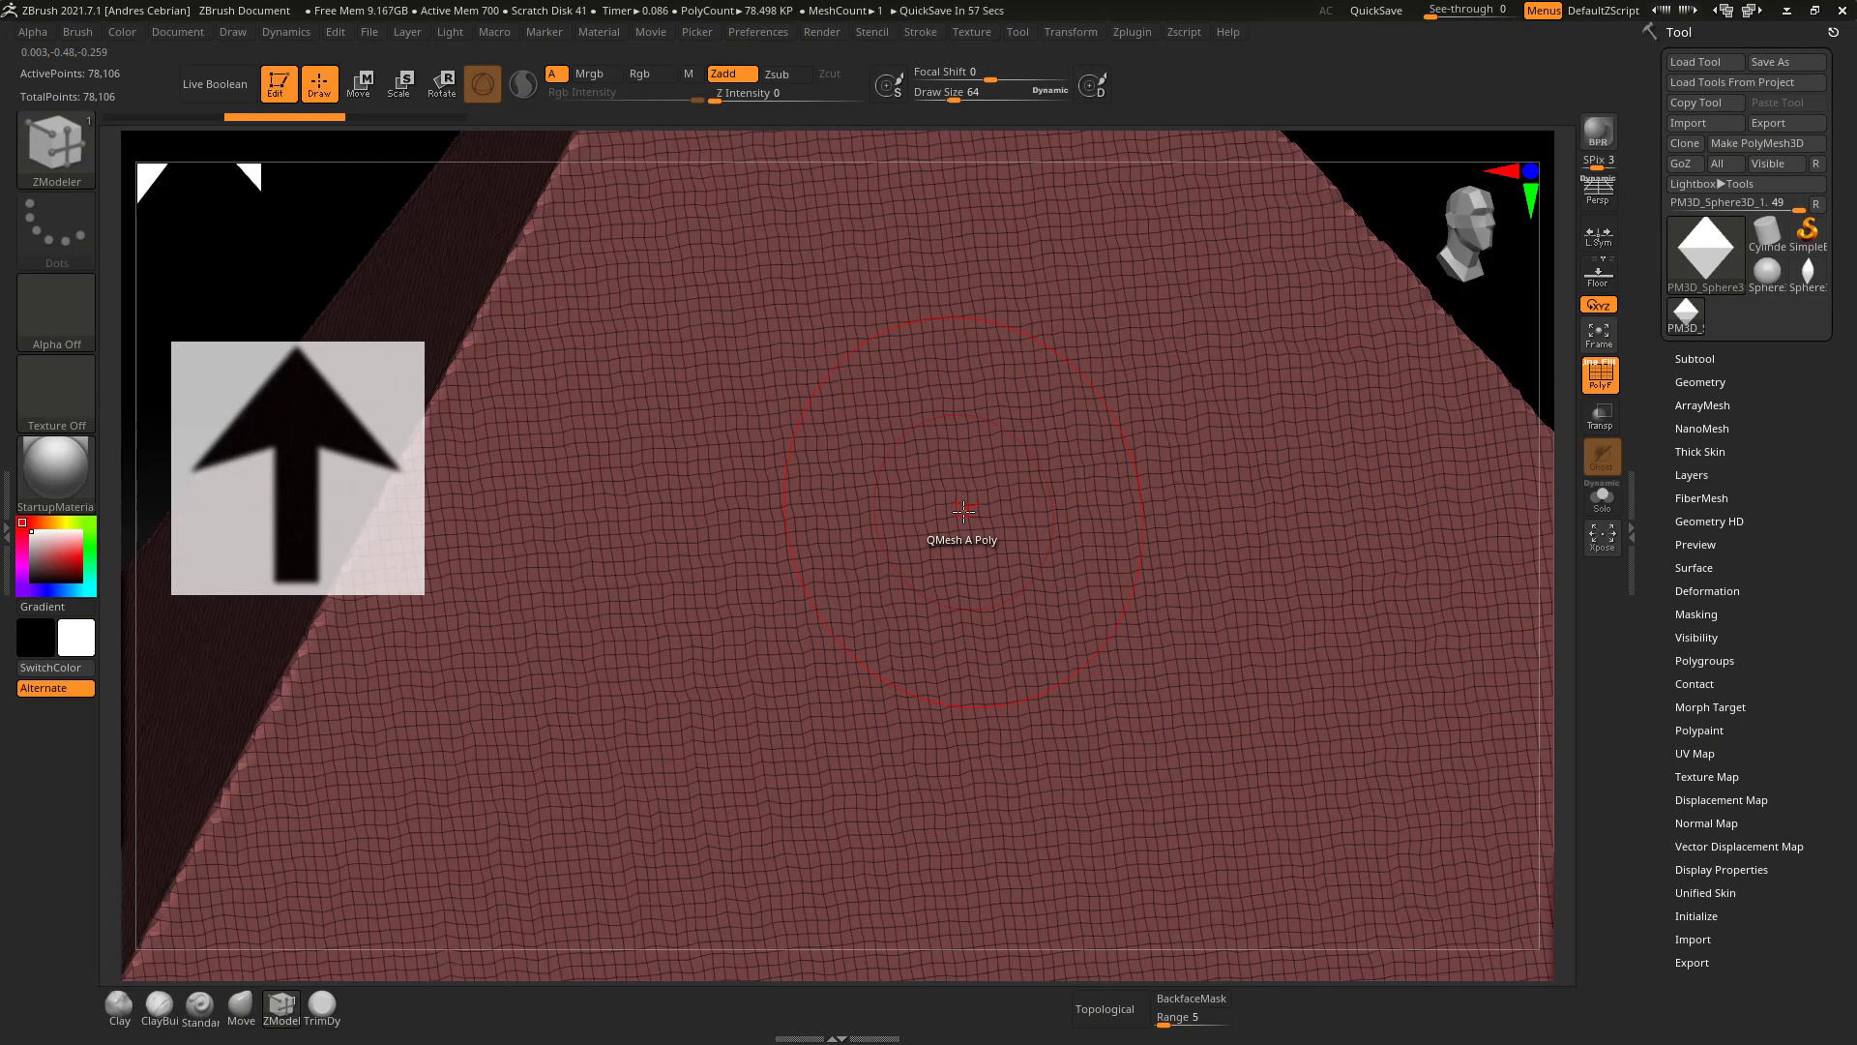
# Set ZModeler's action to aim the camera at a polygon, then zoom out to frame the pyramid.
pyautogui.rightClick(963, 510)
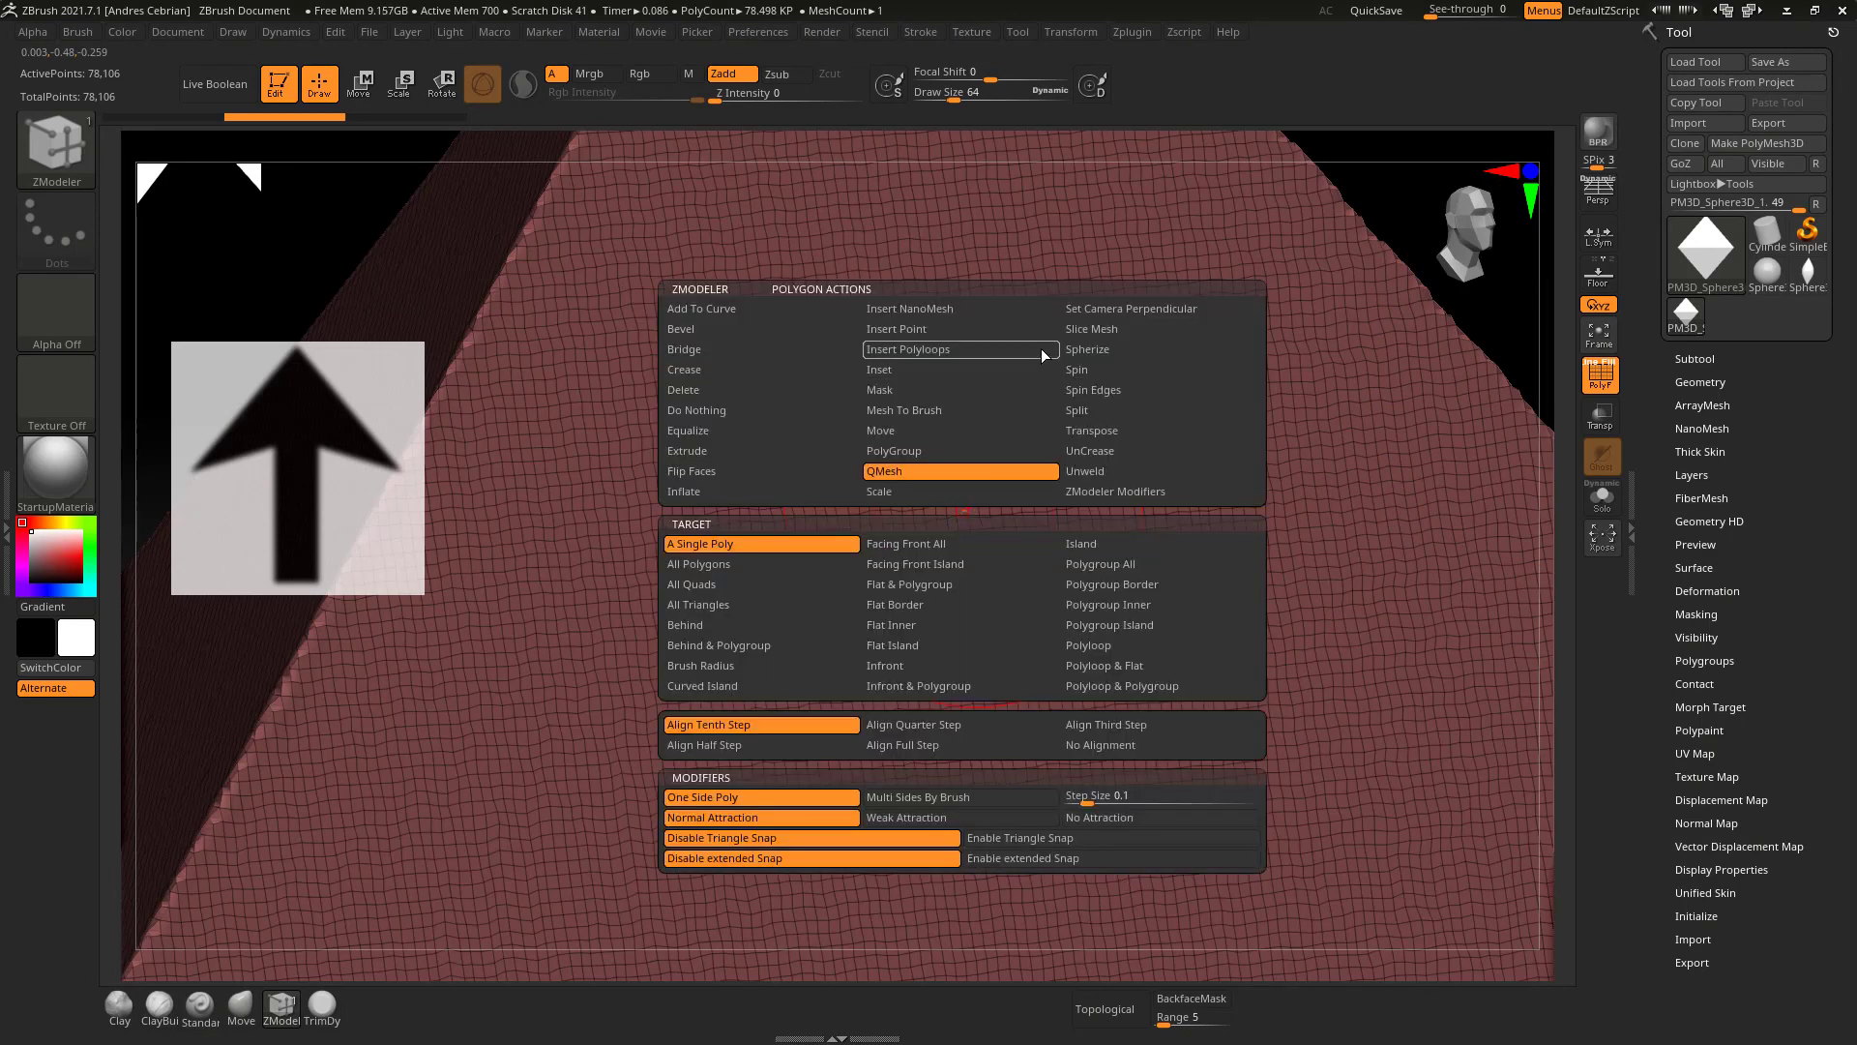
pyautogui.click(1087, 311)
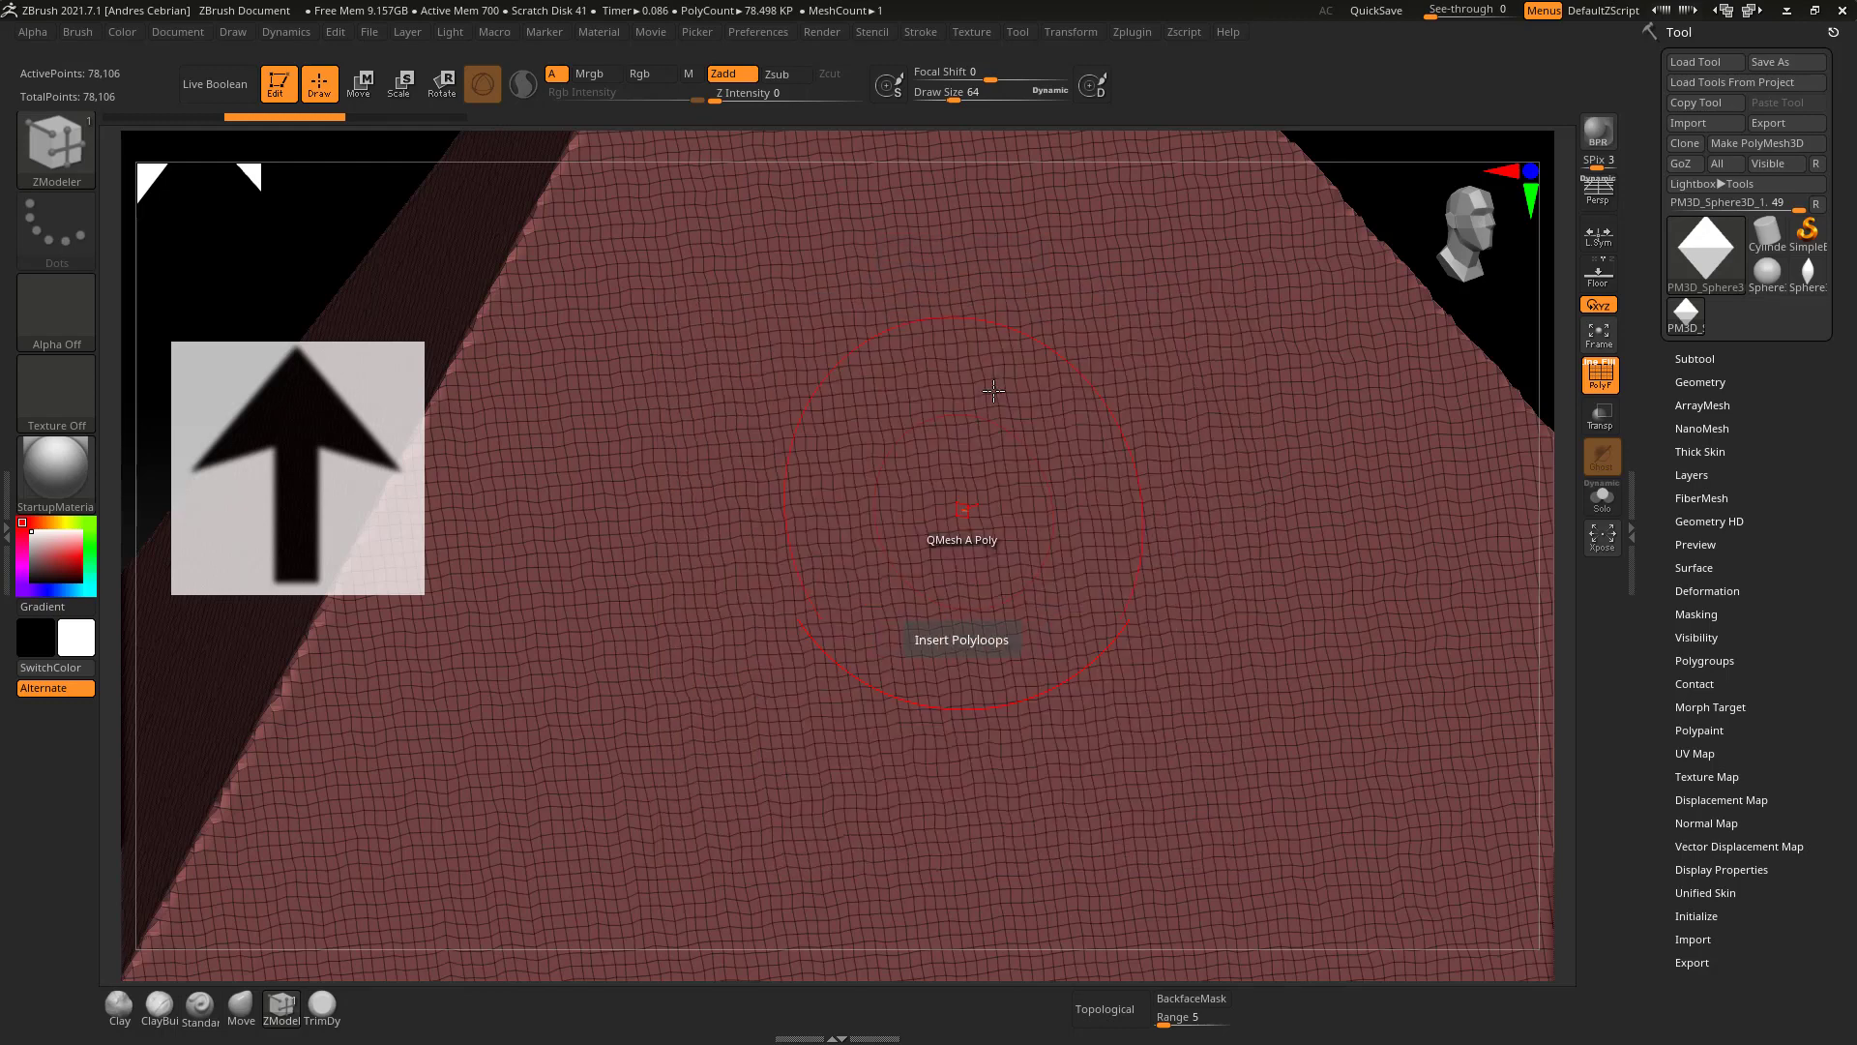
pyautogui.click(911, 540)
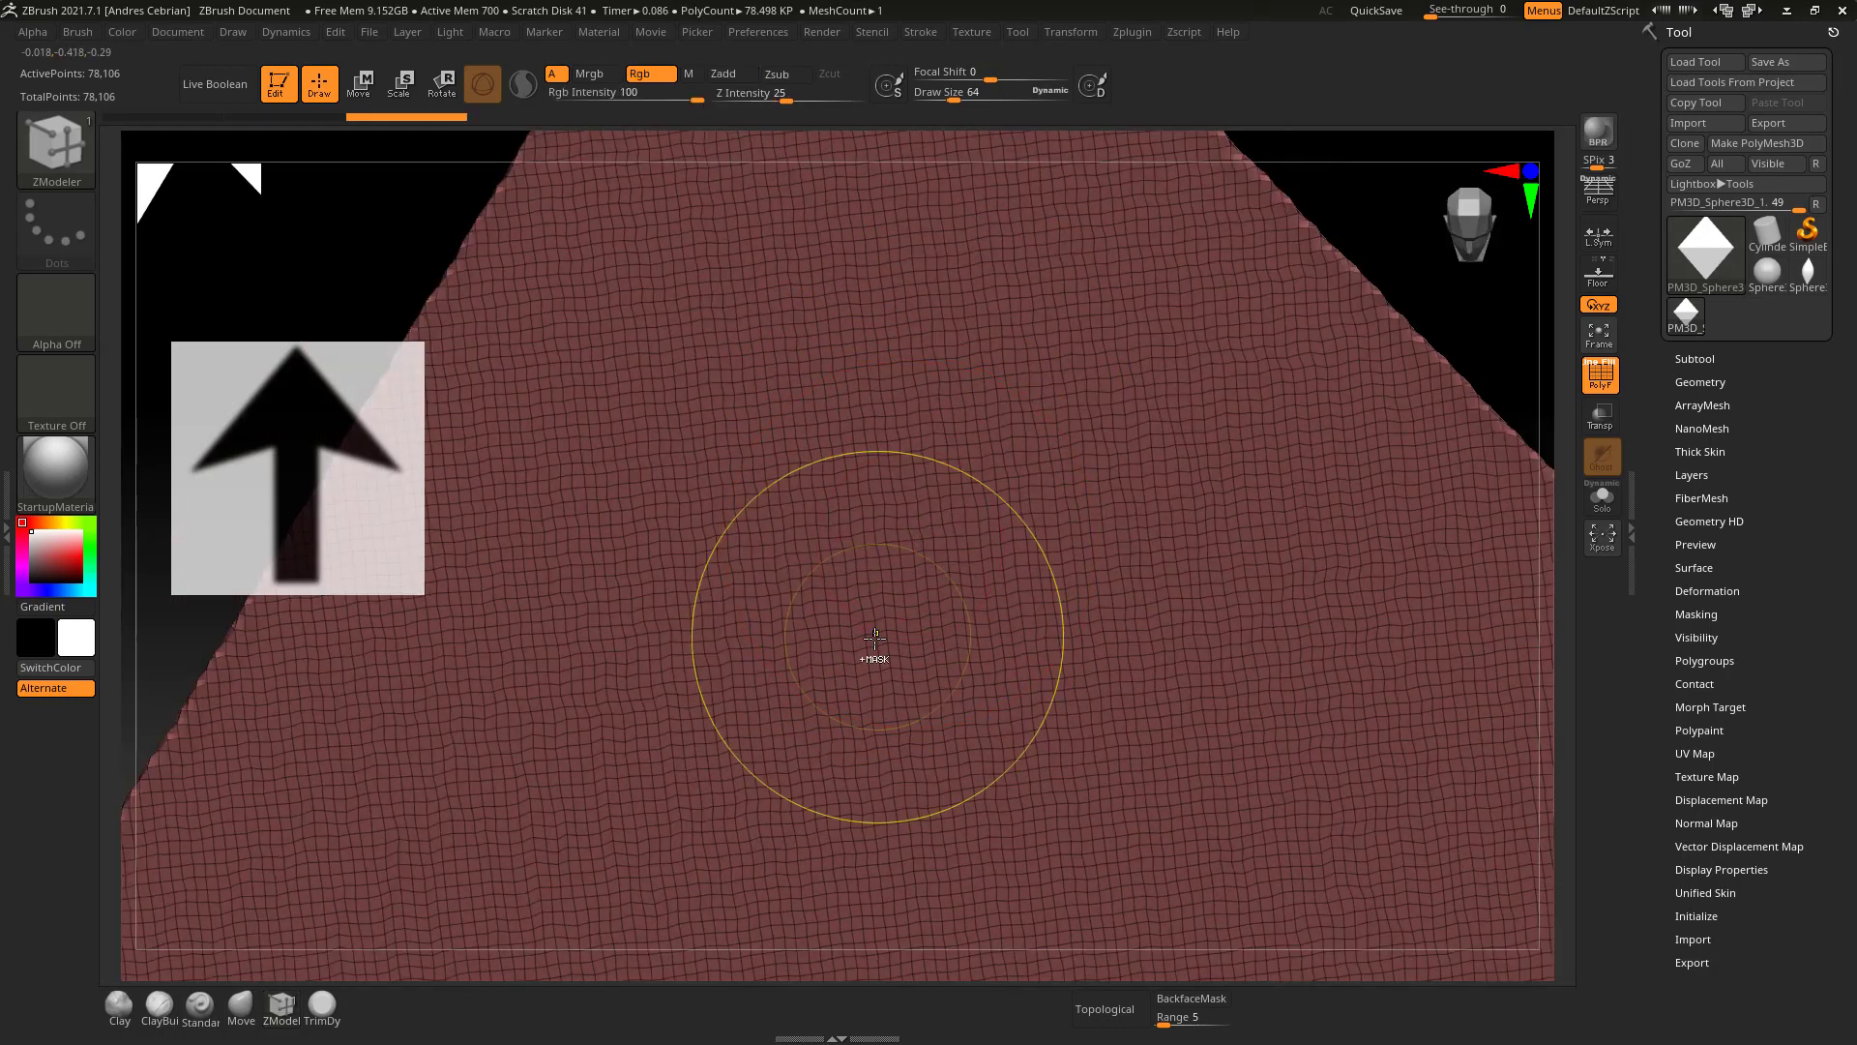
pyautogui.moveTo(870, 655)
pyautogui.mouseDown()
pyautogui.moveTo(897, 305)
pyautogui.moveTo(635, 781)
pyautogui.mouseUp()
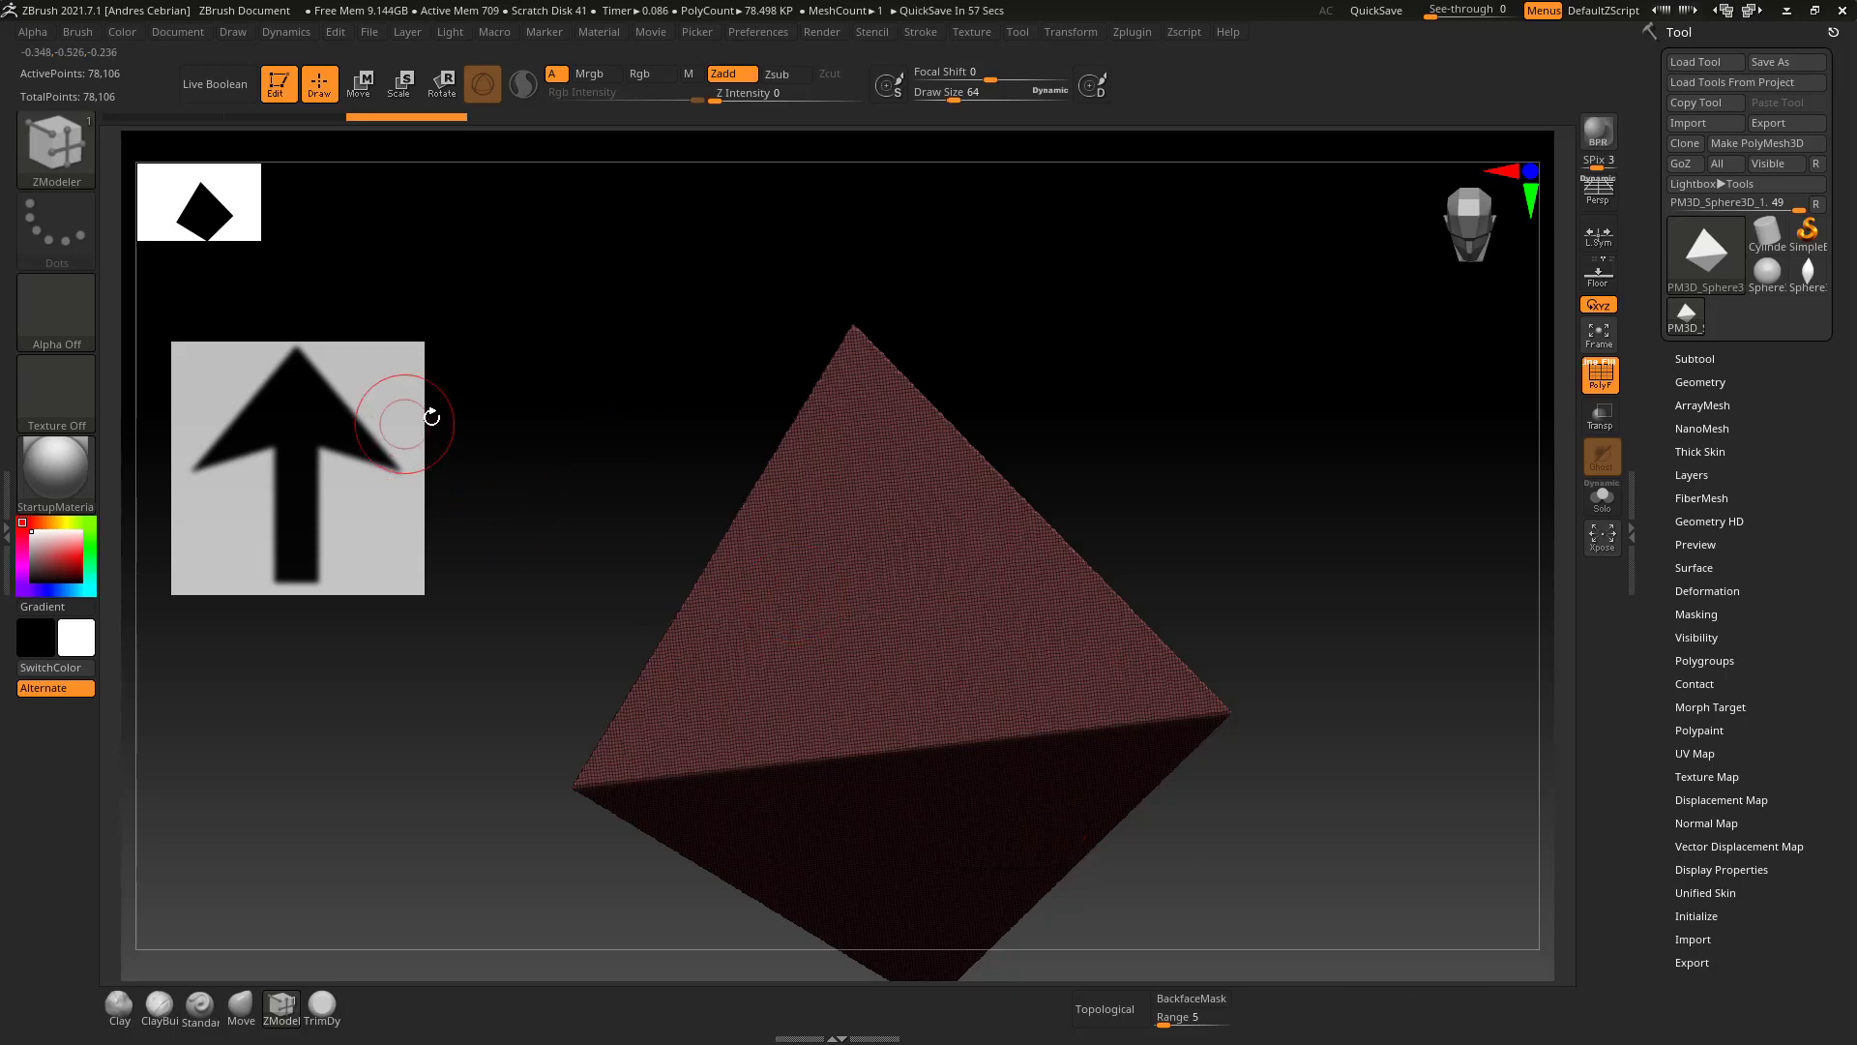
# Move the arrow Spotlight image onto the front face, rotate it more upright, and enlarge it.
pyautogui.press('z')
pyautogui.moveTo(315, 444)
pyautogui.mouseDown()
pyautogui.moveTo(908, 454)
pyautogui.moveTo(888, 391)
pyautogui.moveTo(902, 490)
pyautogui.moveTo(894, 474)
pyautogui.moveTo(1294, 393)
pyautogui.moveTo(1315, 432)
pyautogui.moveTo(866, 549)
pyautogui.moveTo(1092, 522)
pyautogui.moveTo(1194, 473)
pyautogui.mouseUp()
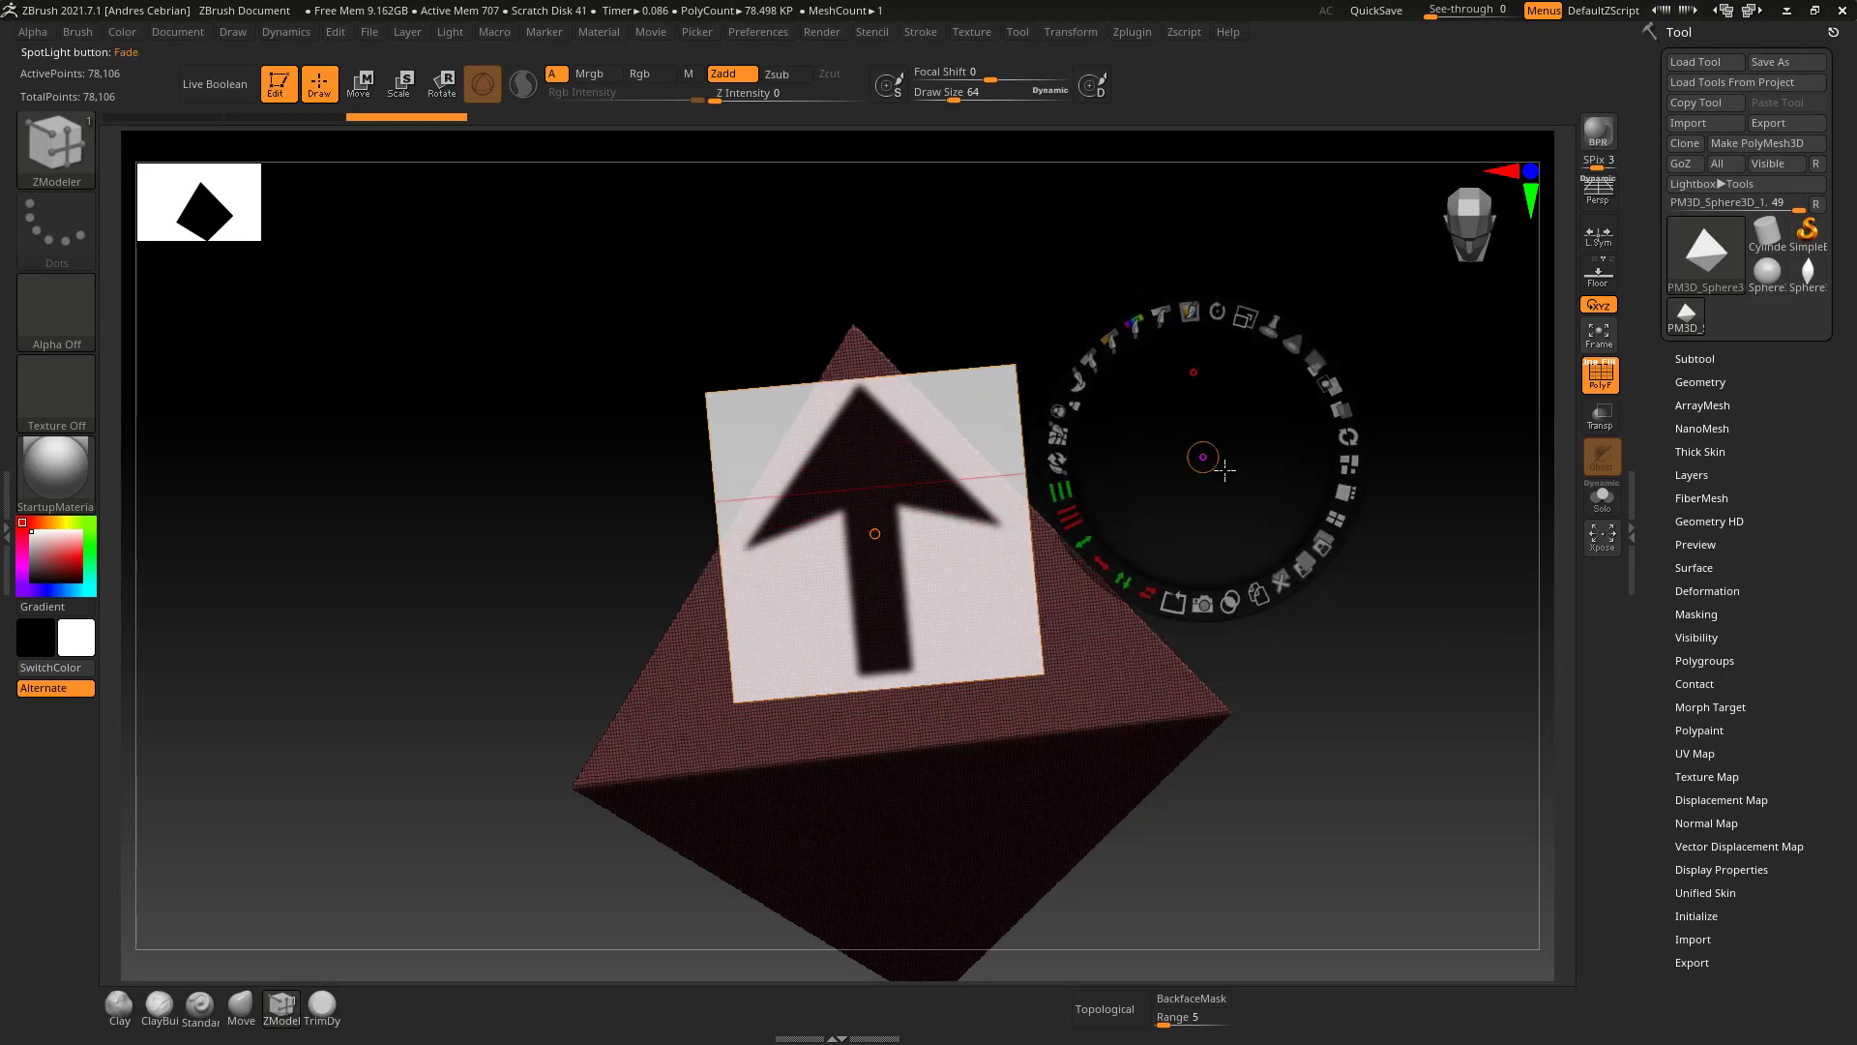
pyautogui.moveTo(1217, 313)
pyautogui.mouseDown()
pyautogui.moveTo(1218, 481)
pyautogui.moveTo(881, 553)
pyautogui.mouseUp()
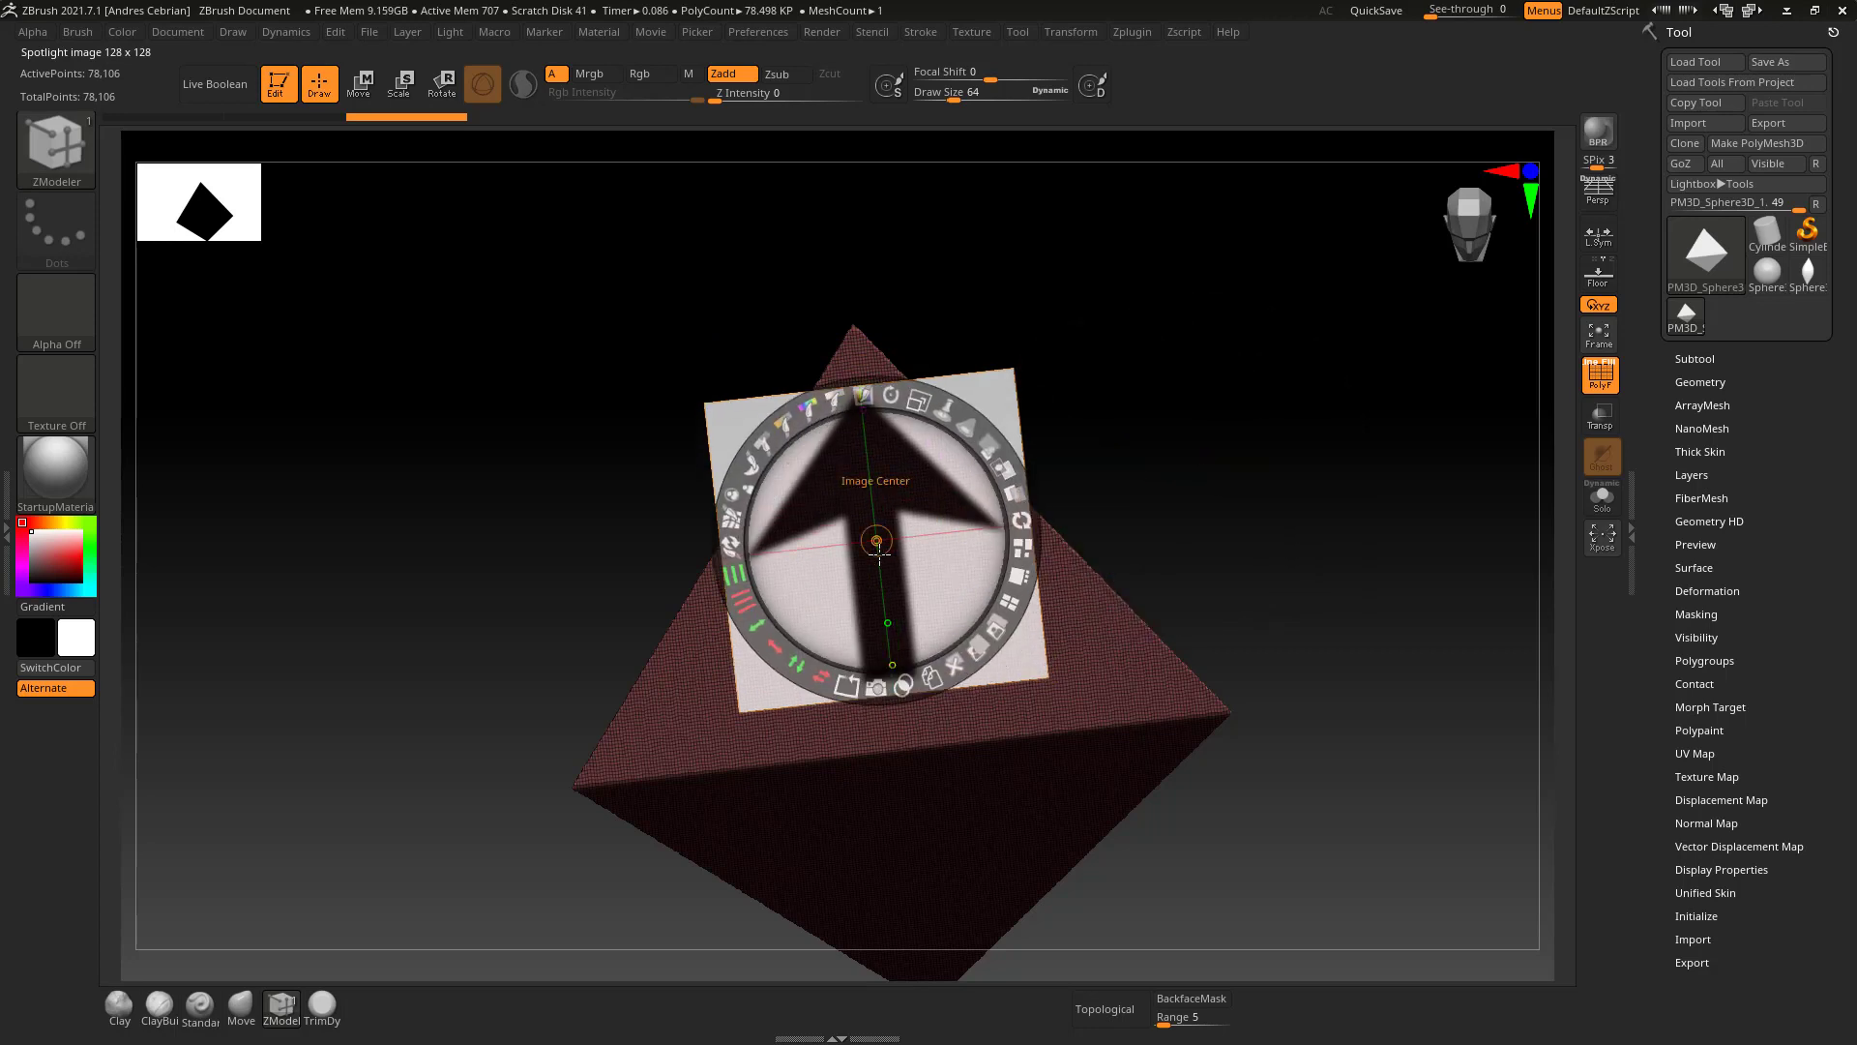
pyautogui.moveTo(917, 405); pyautogui.dragTo(880, 488)
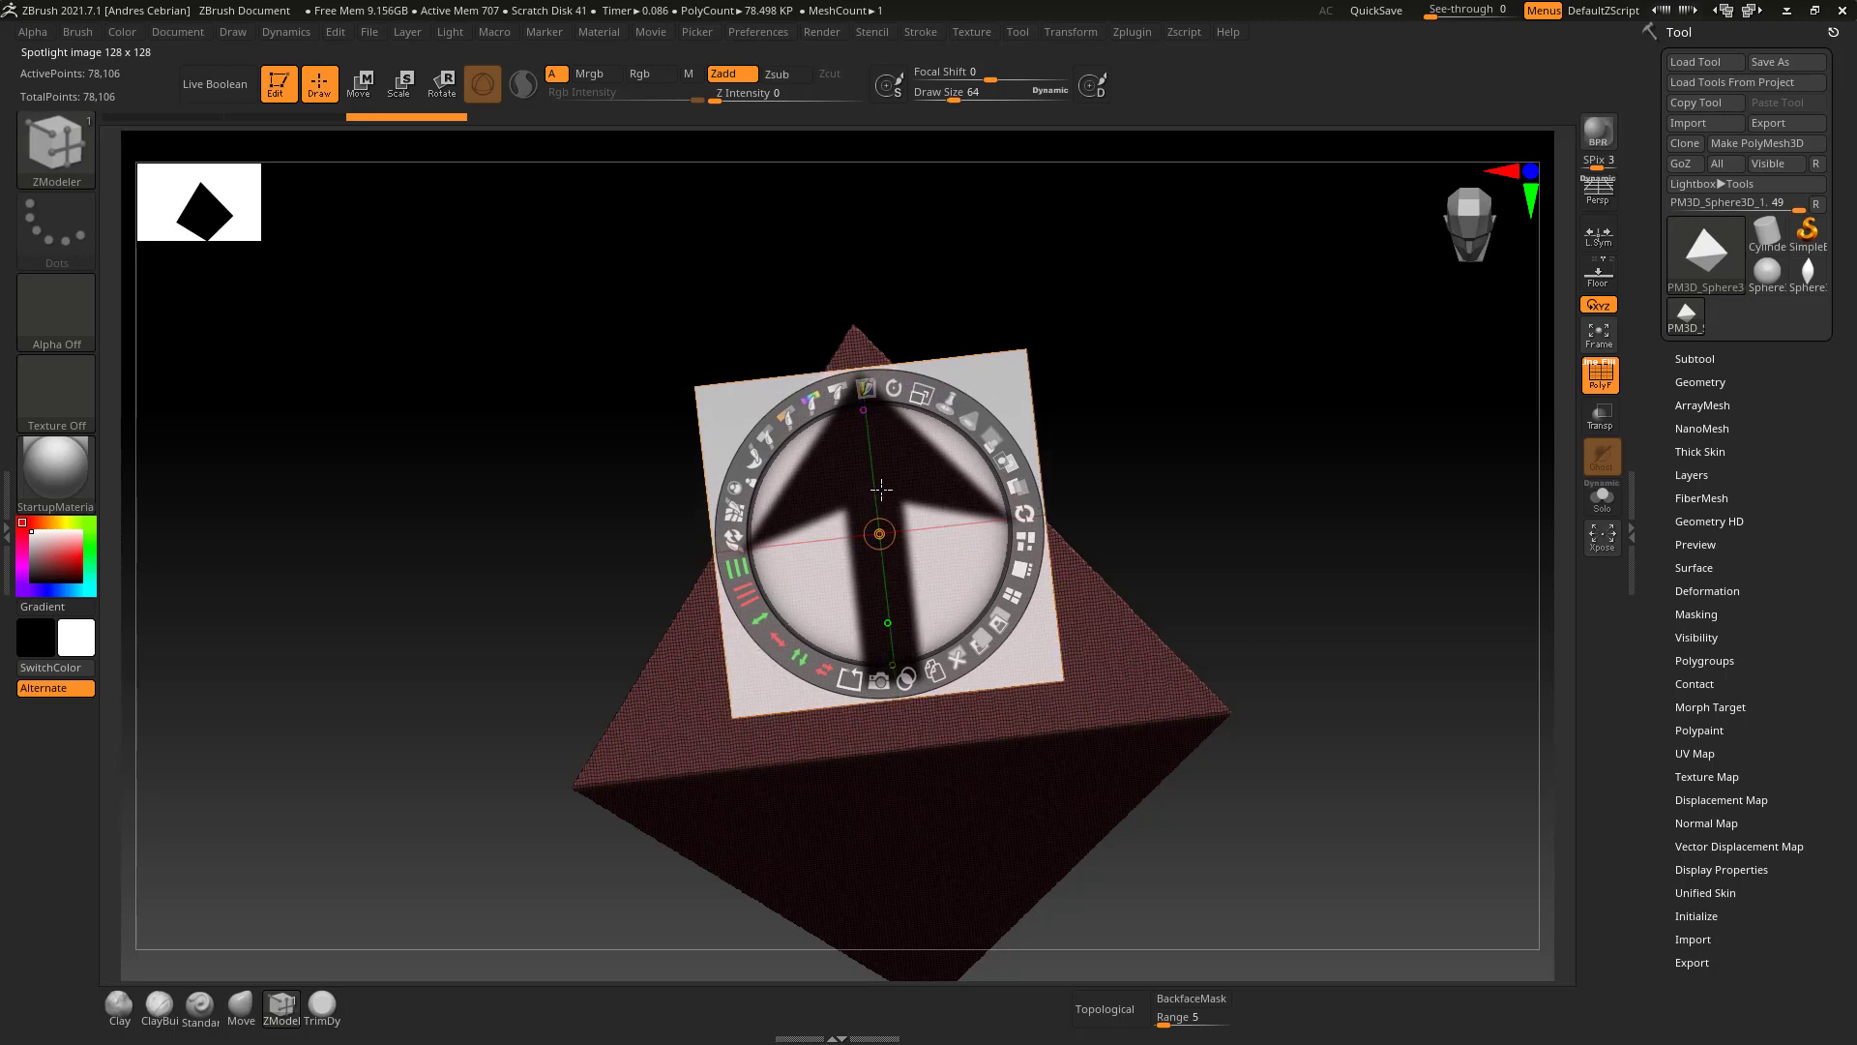
pyautogui.press('z')
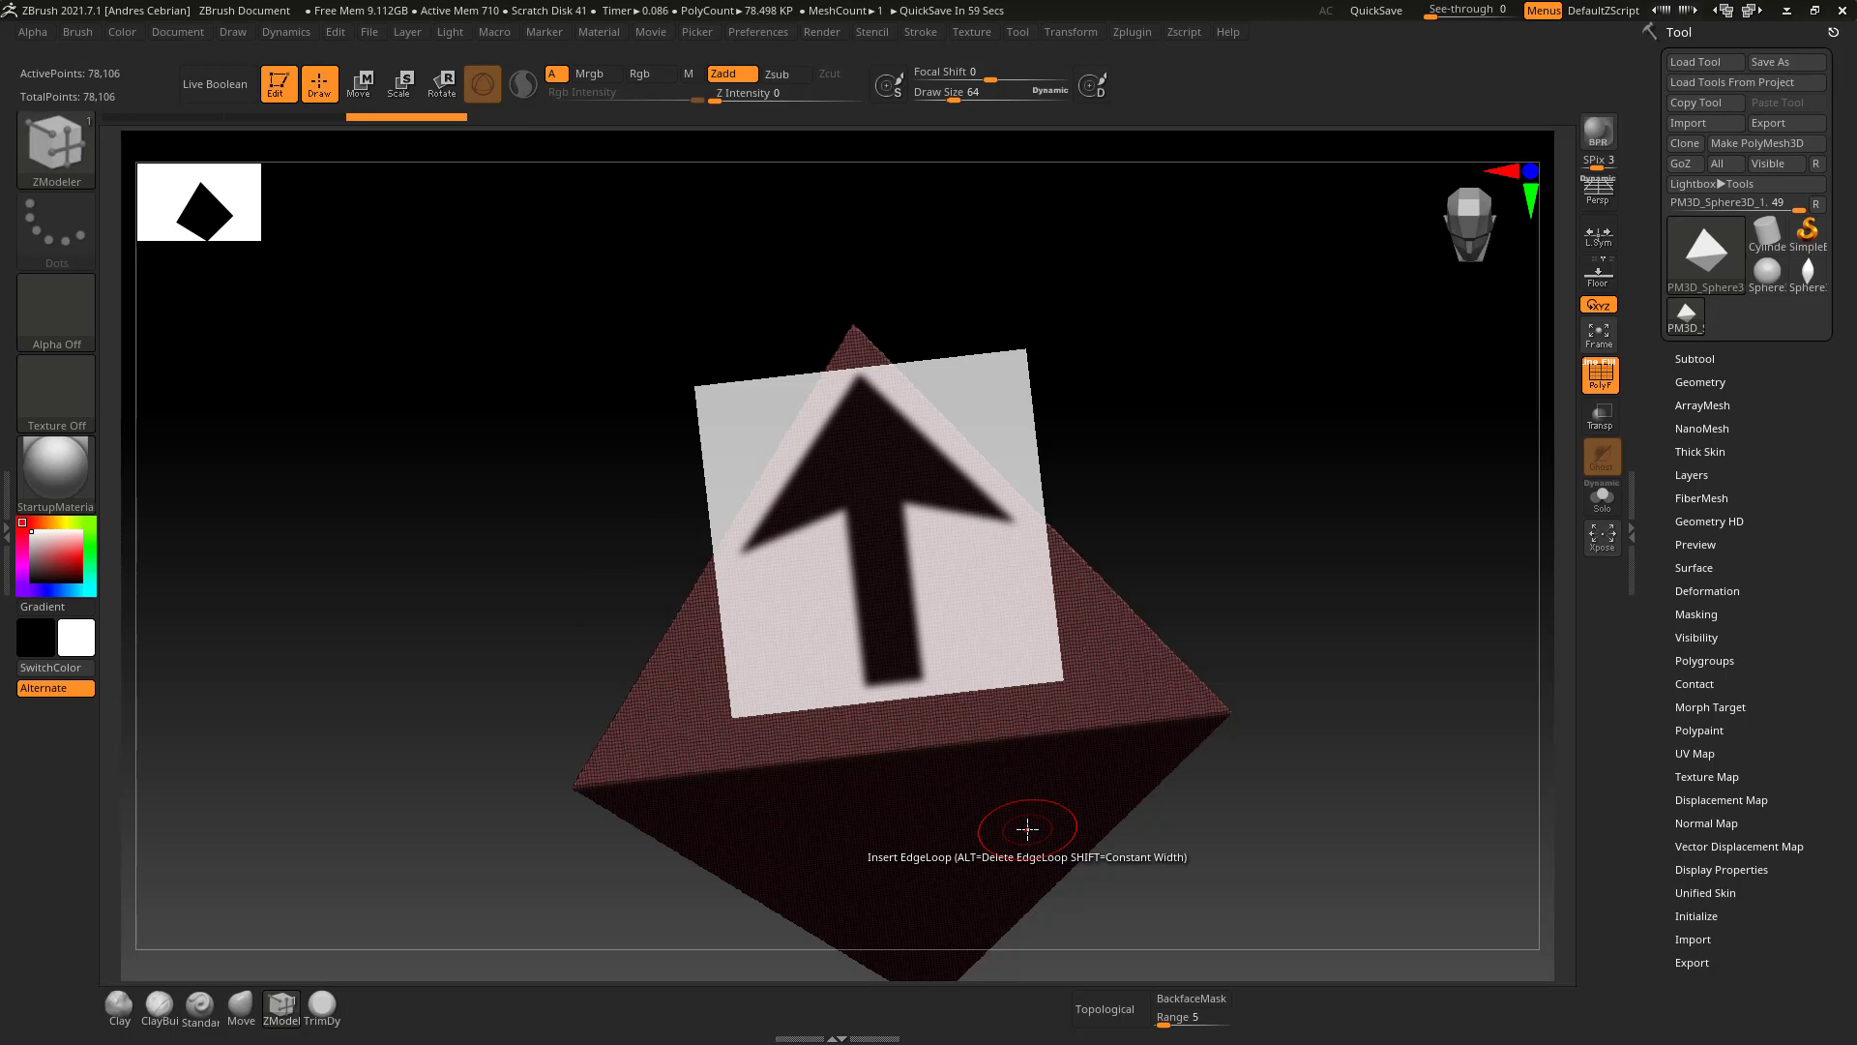
# Polypaint the Spotlight arrow onto the front face with the Paint brush, then hide Spotlight and PolyF.
pyautogui.click(50, 153)
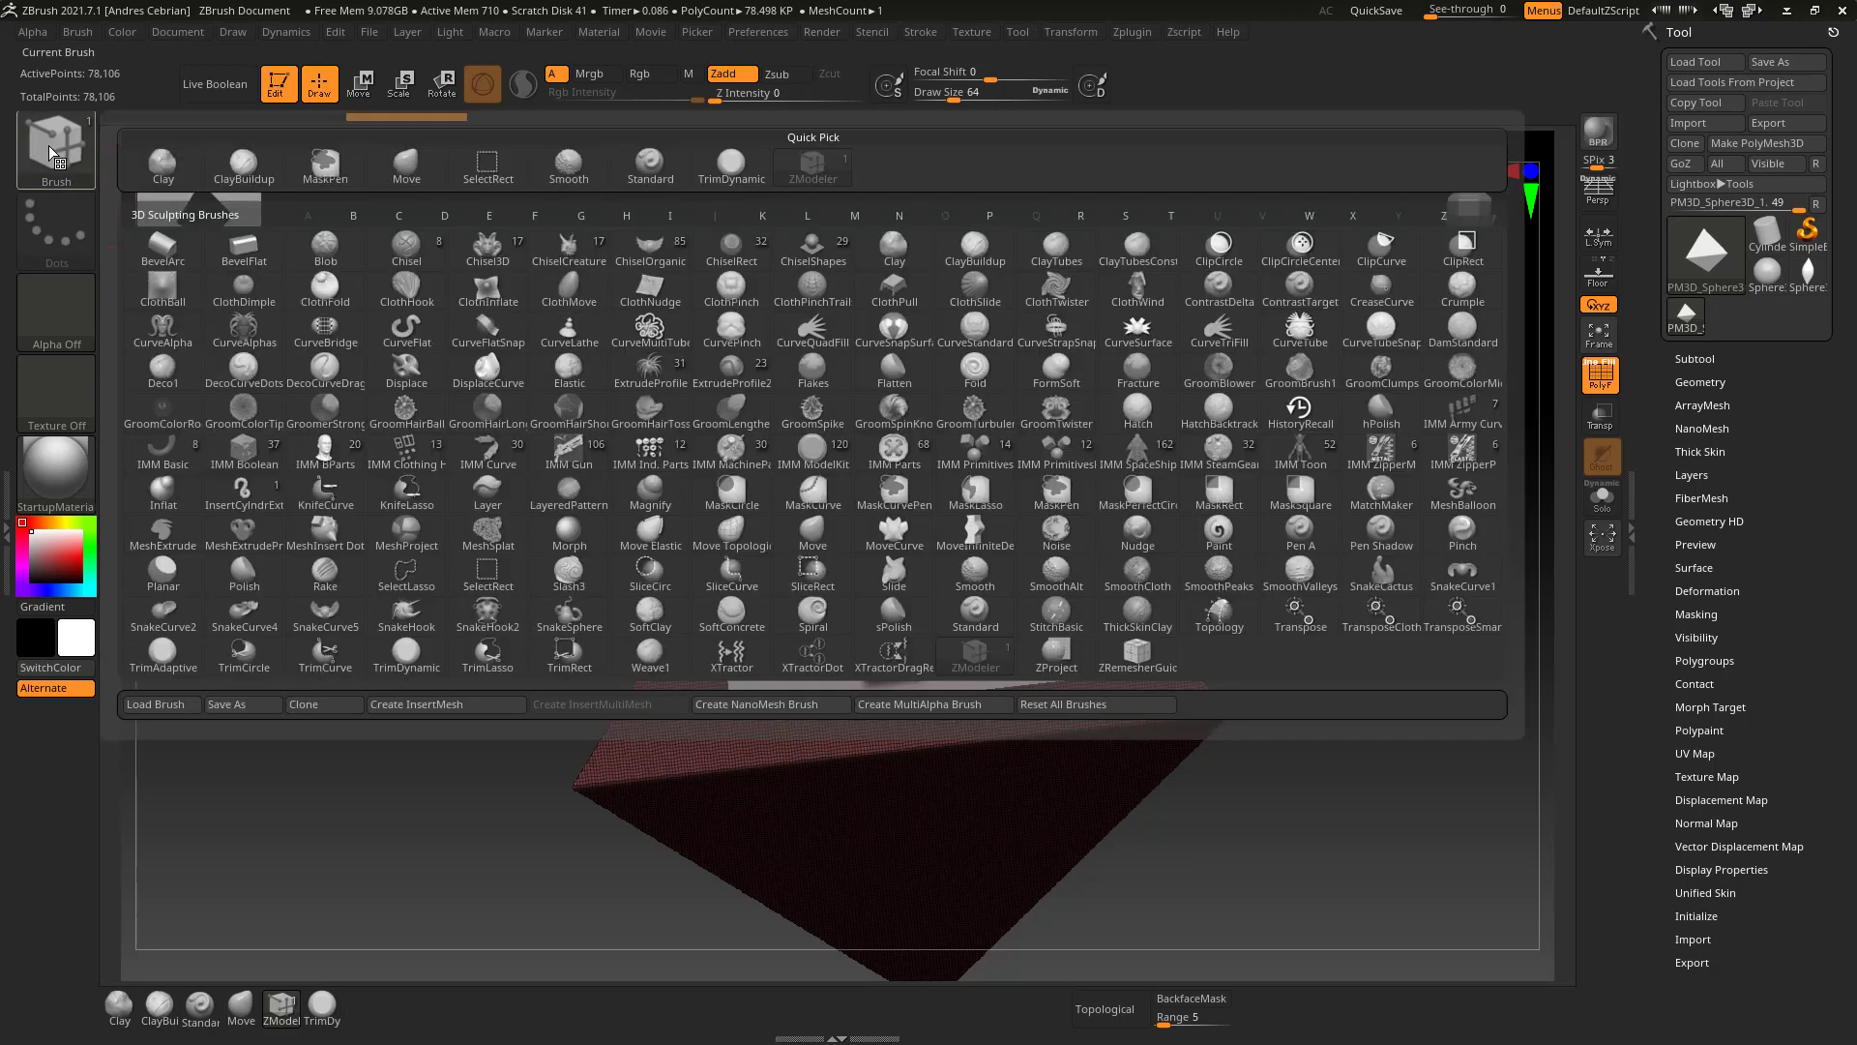
pyautogui.click(1219, 530)
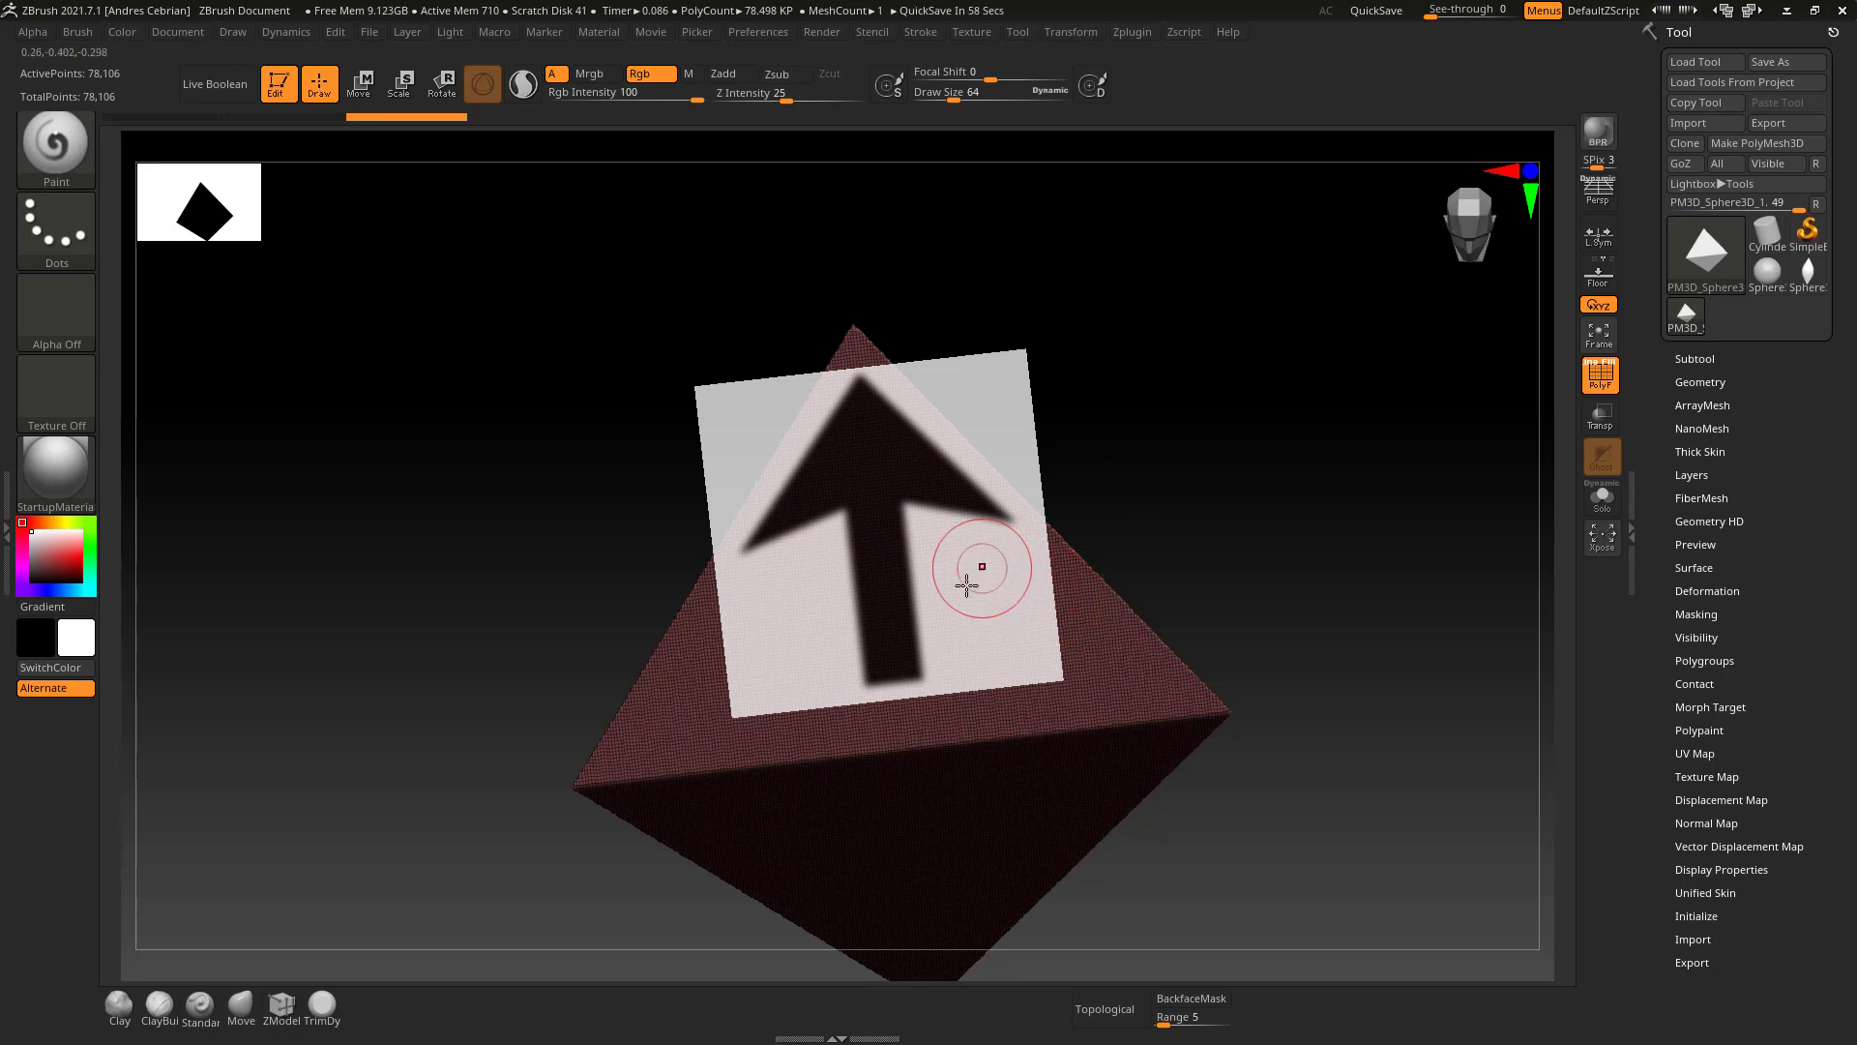
pyautogui.moveTo(822, 495)
pyautogui.mouseDown()
pyautogui.moveTo(891, 429)
pyautogui.moveTo(961, 535)
pyautogui.moveTo(977, 526)
pyautogui.moveTo(865, 510)
pyautogui.mouseUp()
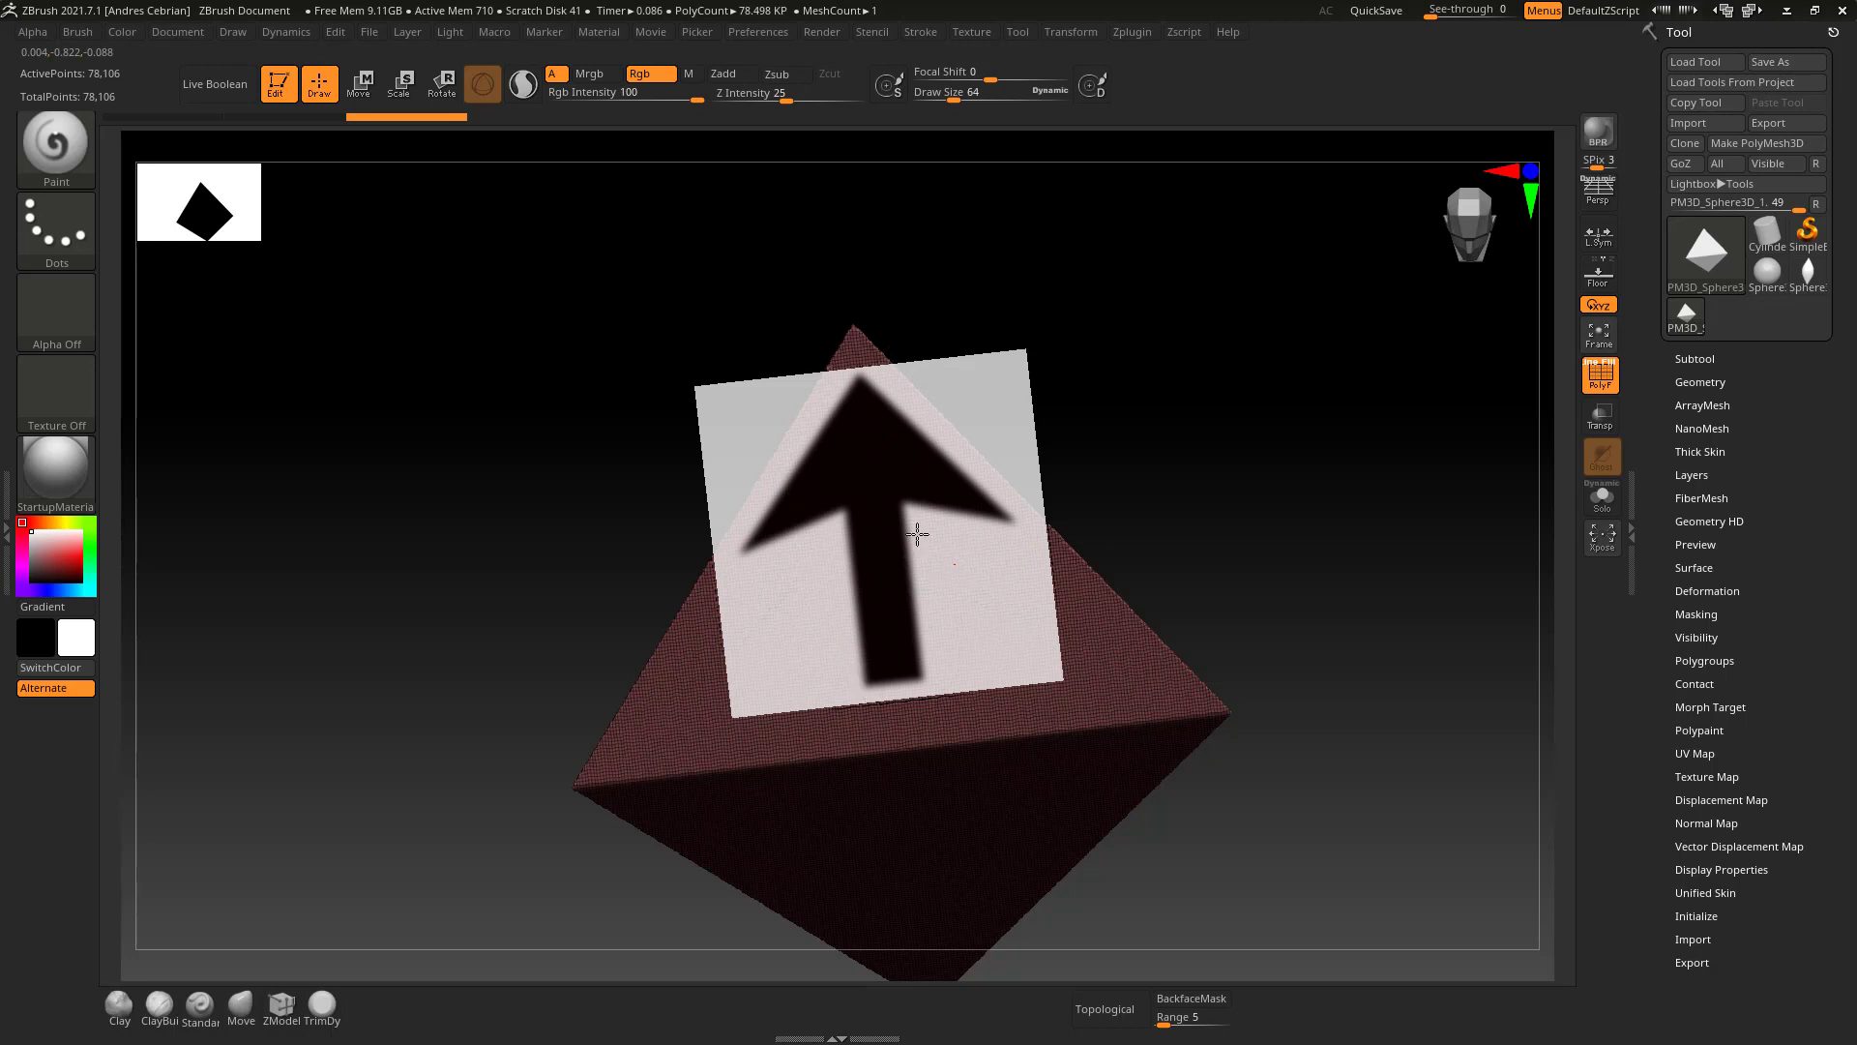
pyautogui.hotkey('shift', 'z')
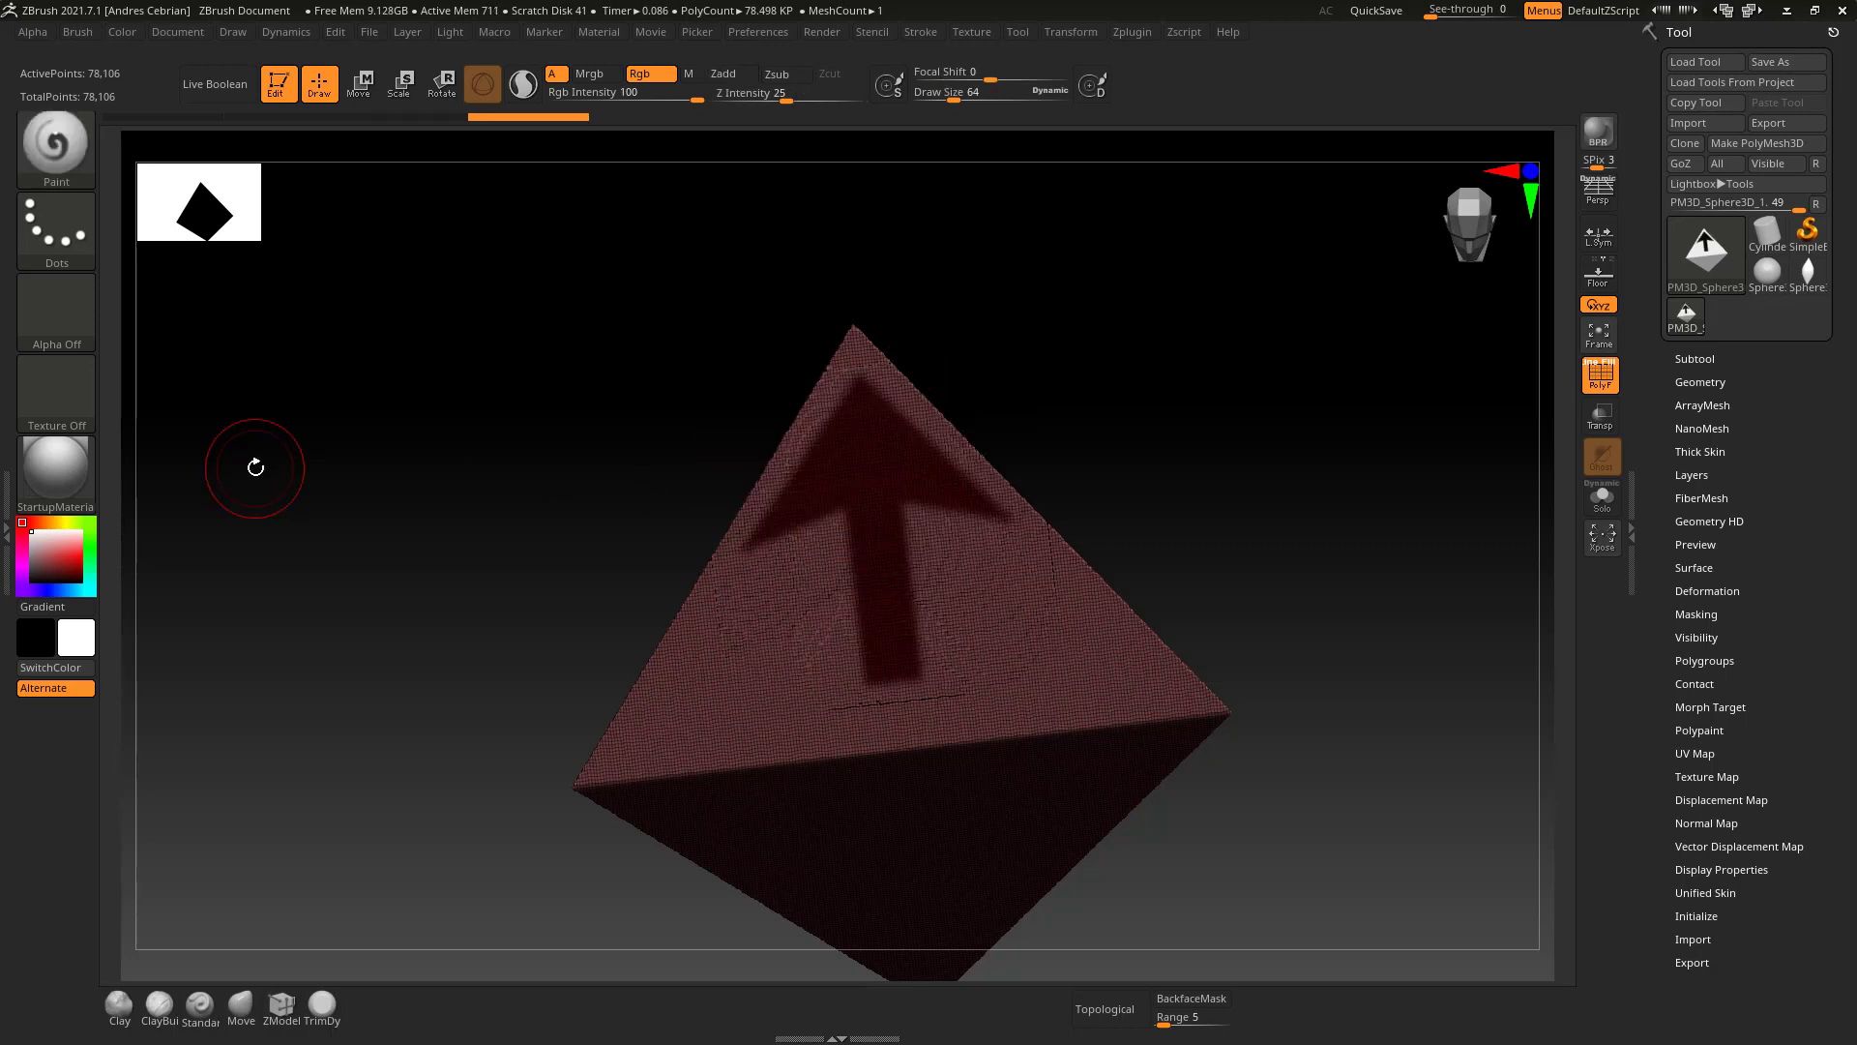
pyautogui.click(1600, 375)
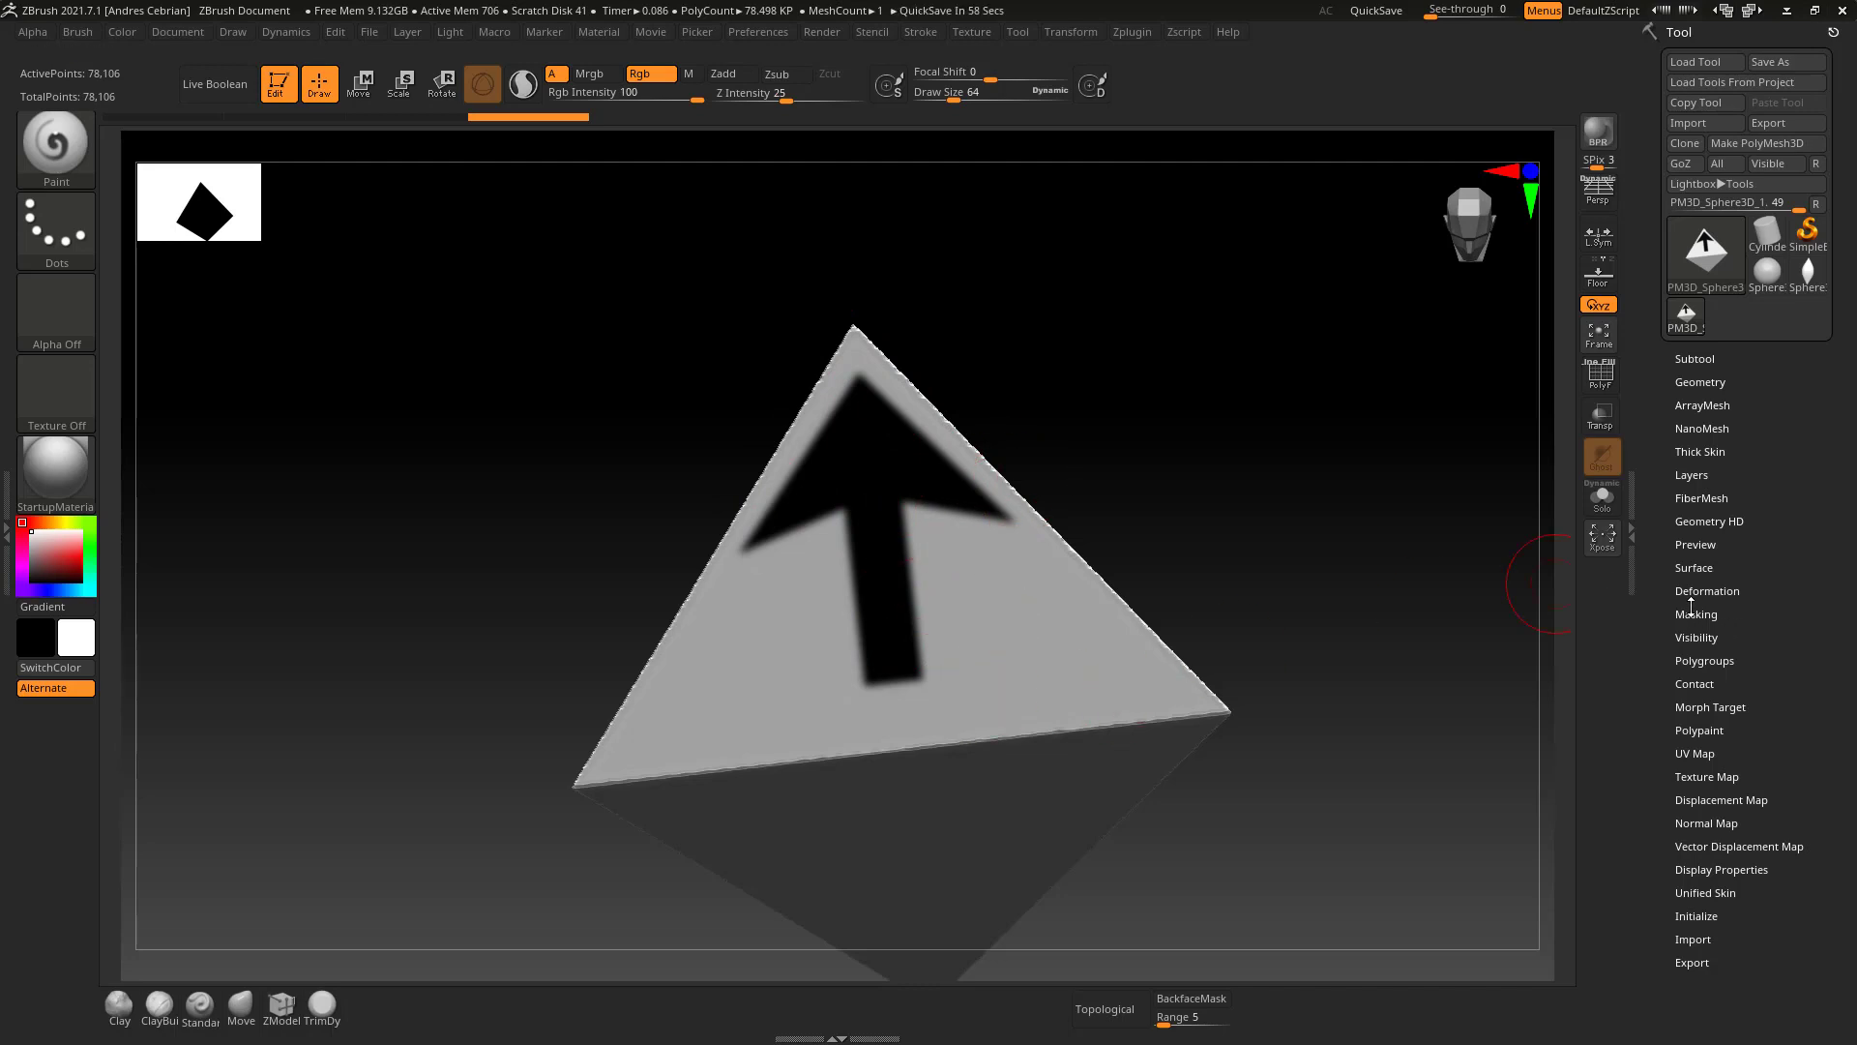
# In Masking > Mask By Color > Mask By Polypaint, pick black, set Tolerance 106, and apply.
pyautogui.click(1693, 614)
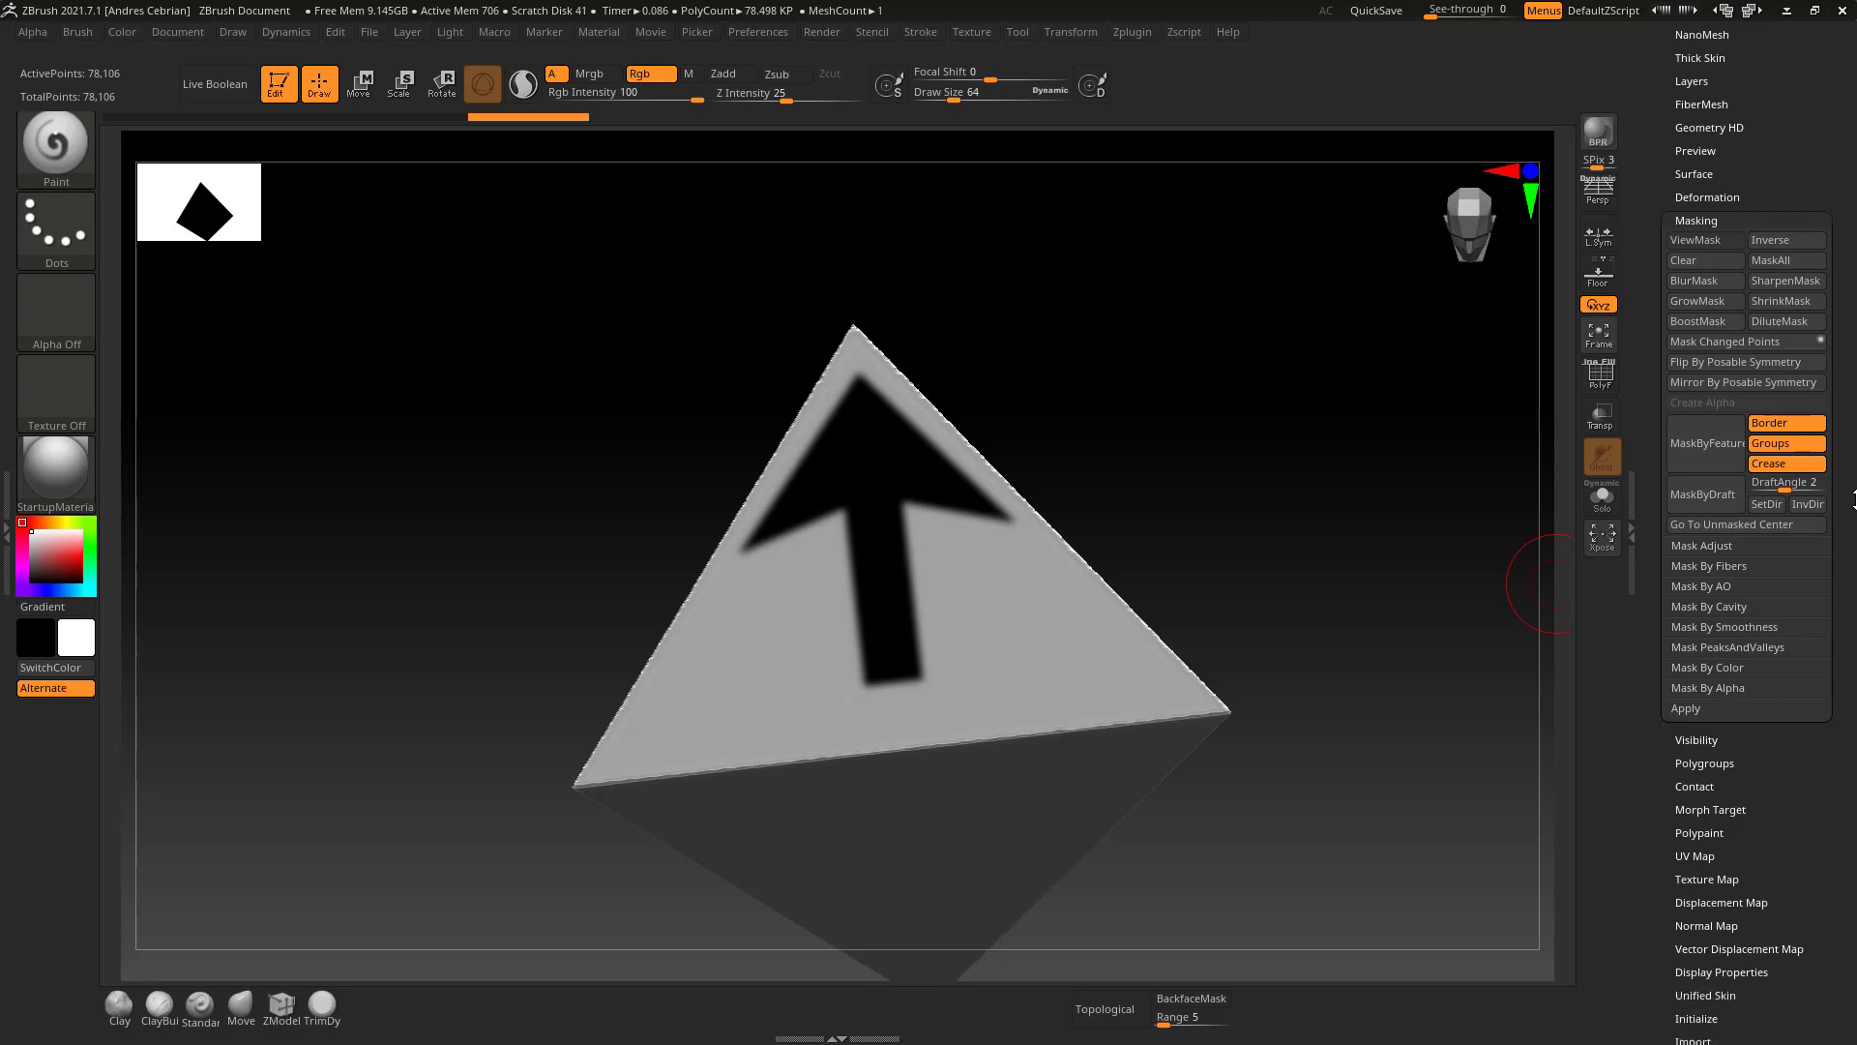
pyautogui.click(1712, 661)
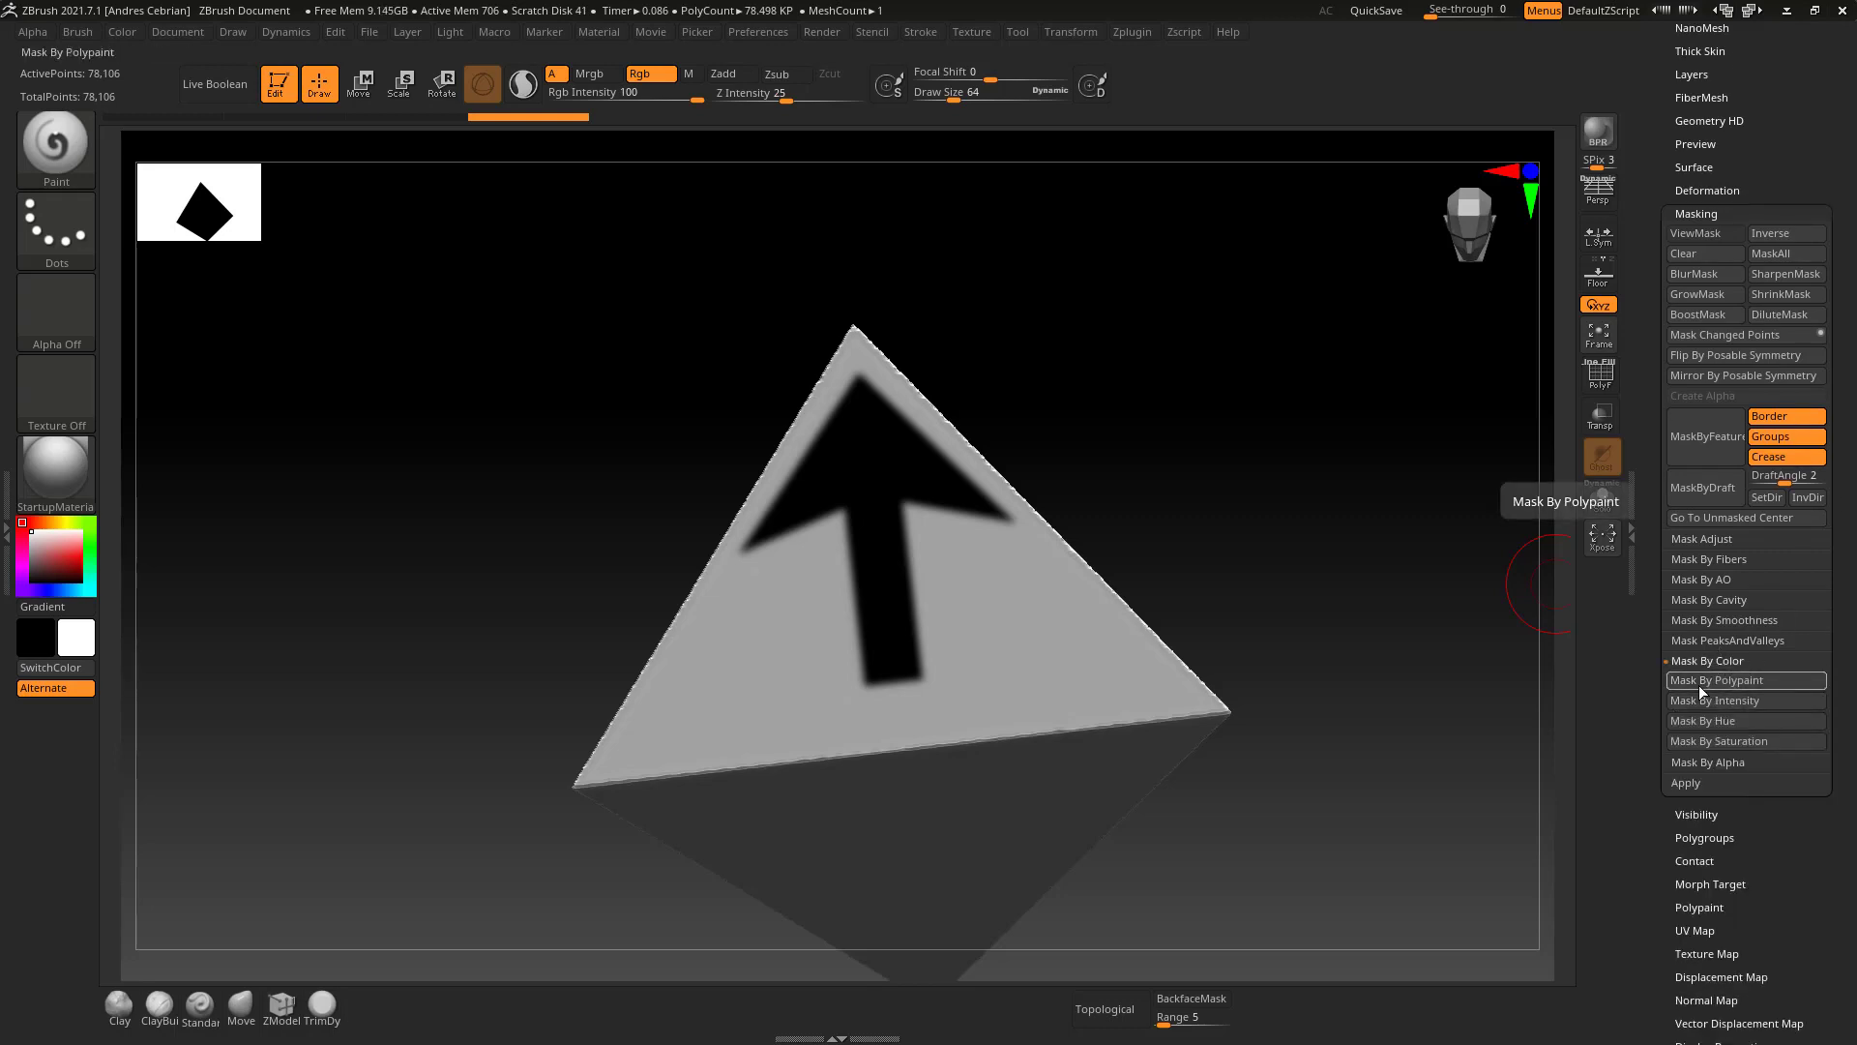
pyautogui.click(1699, 681)
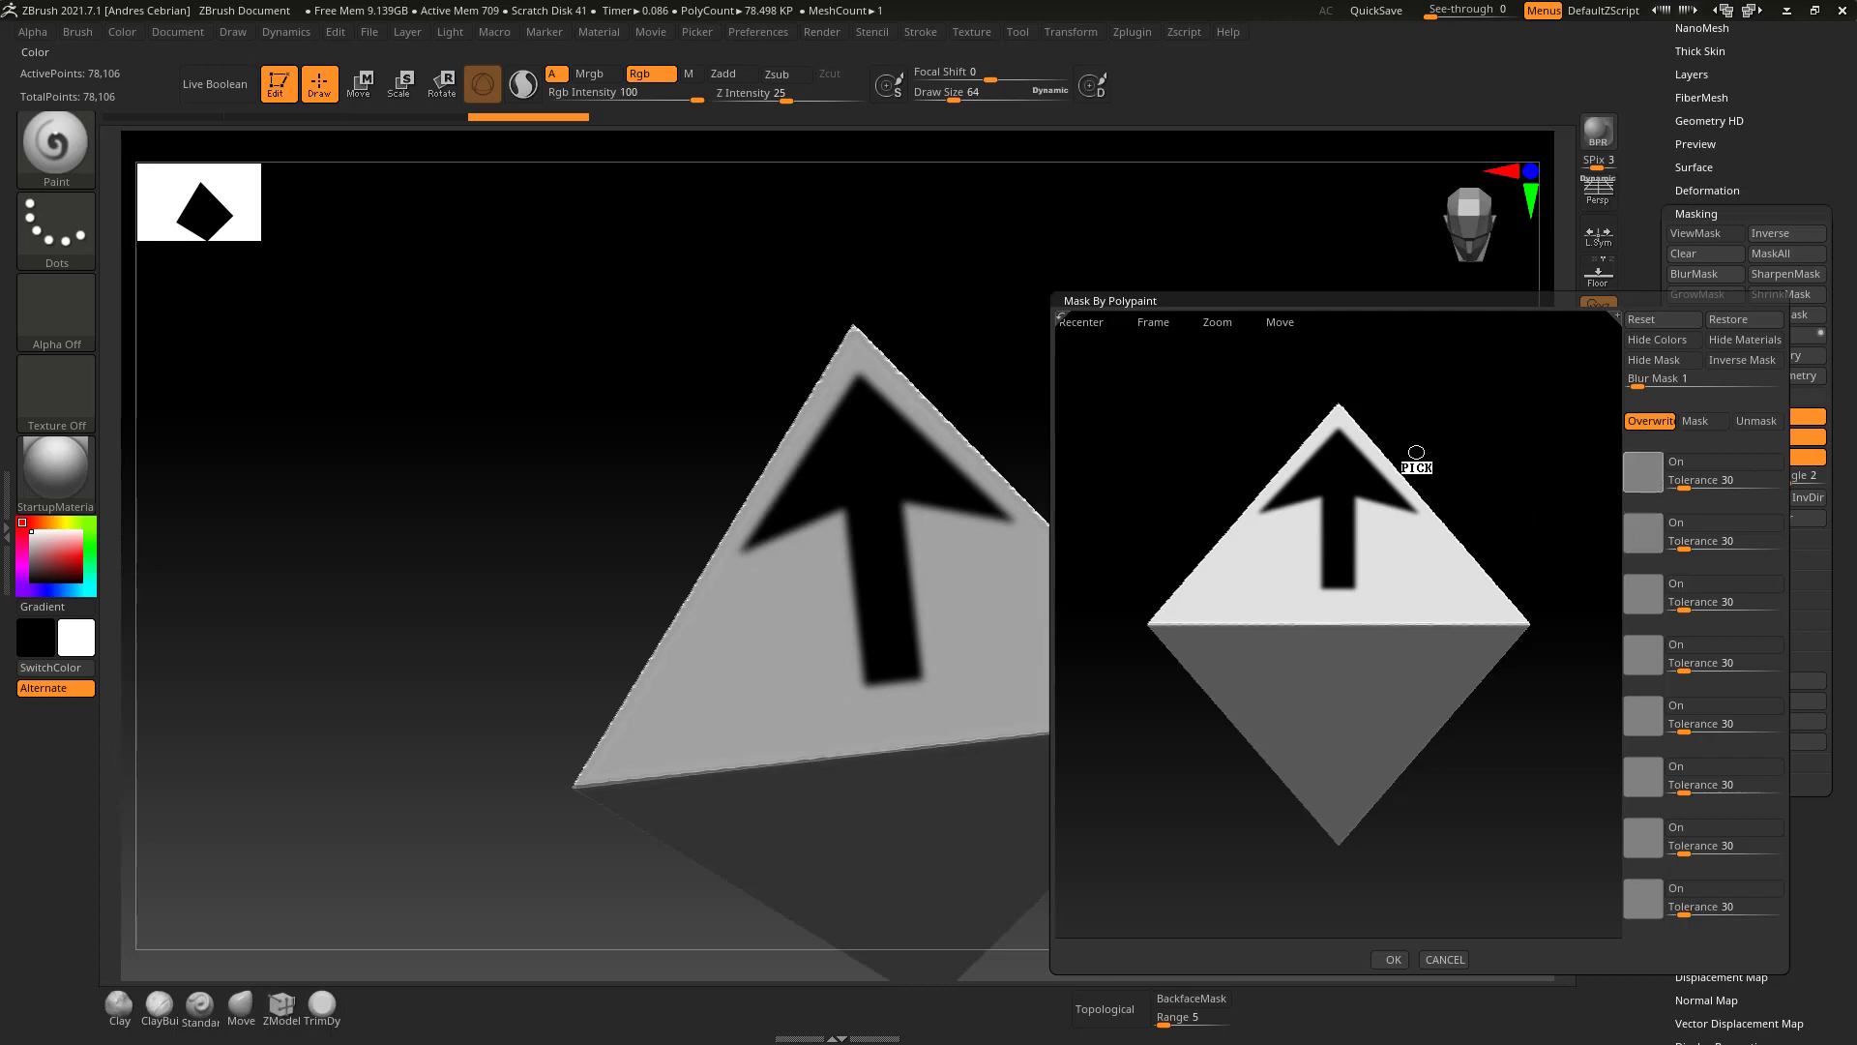
pyautogui.click(1348, 469)
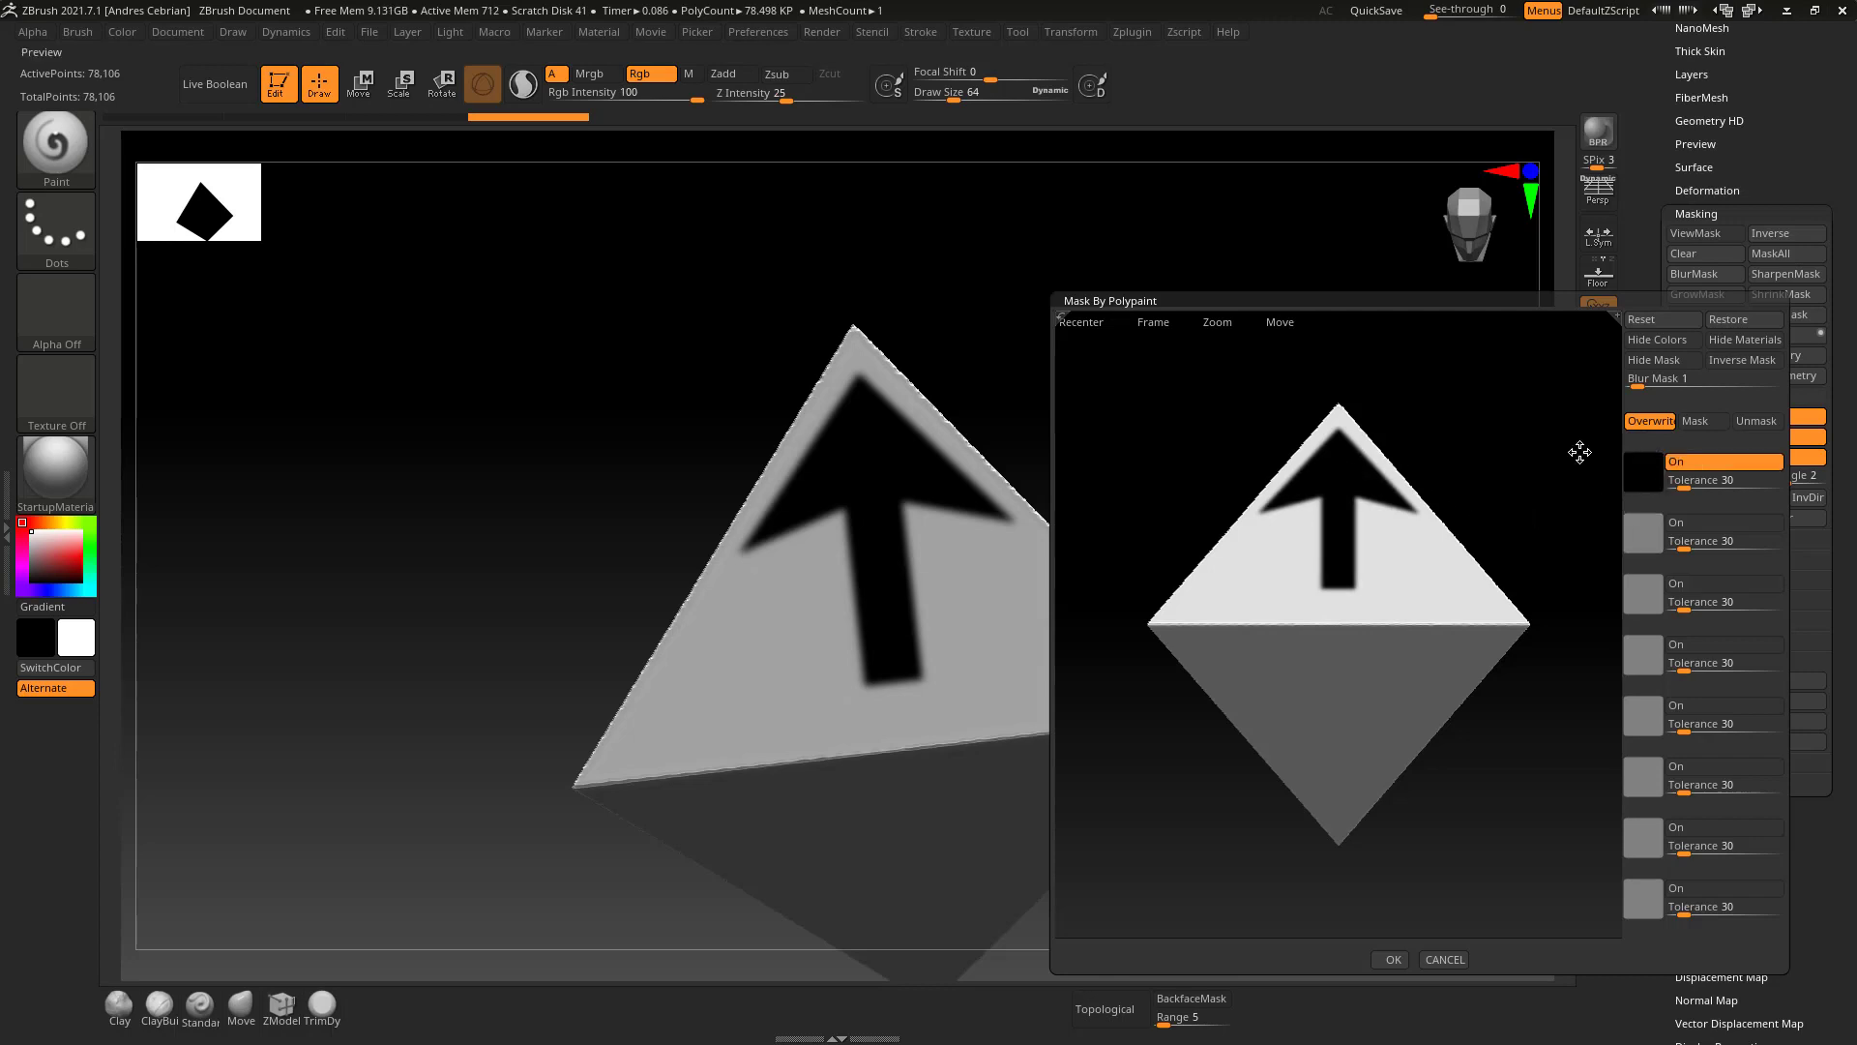
pyautogui.click(1682, 488)
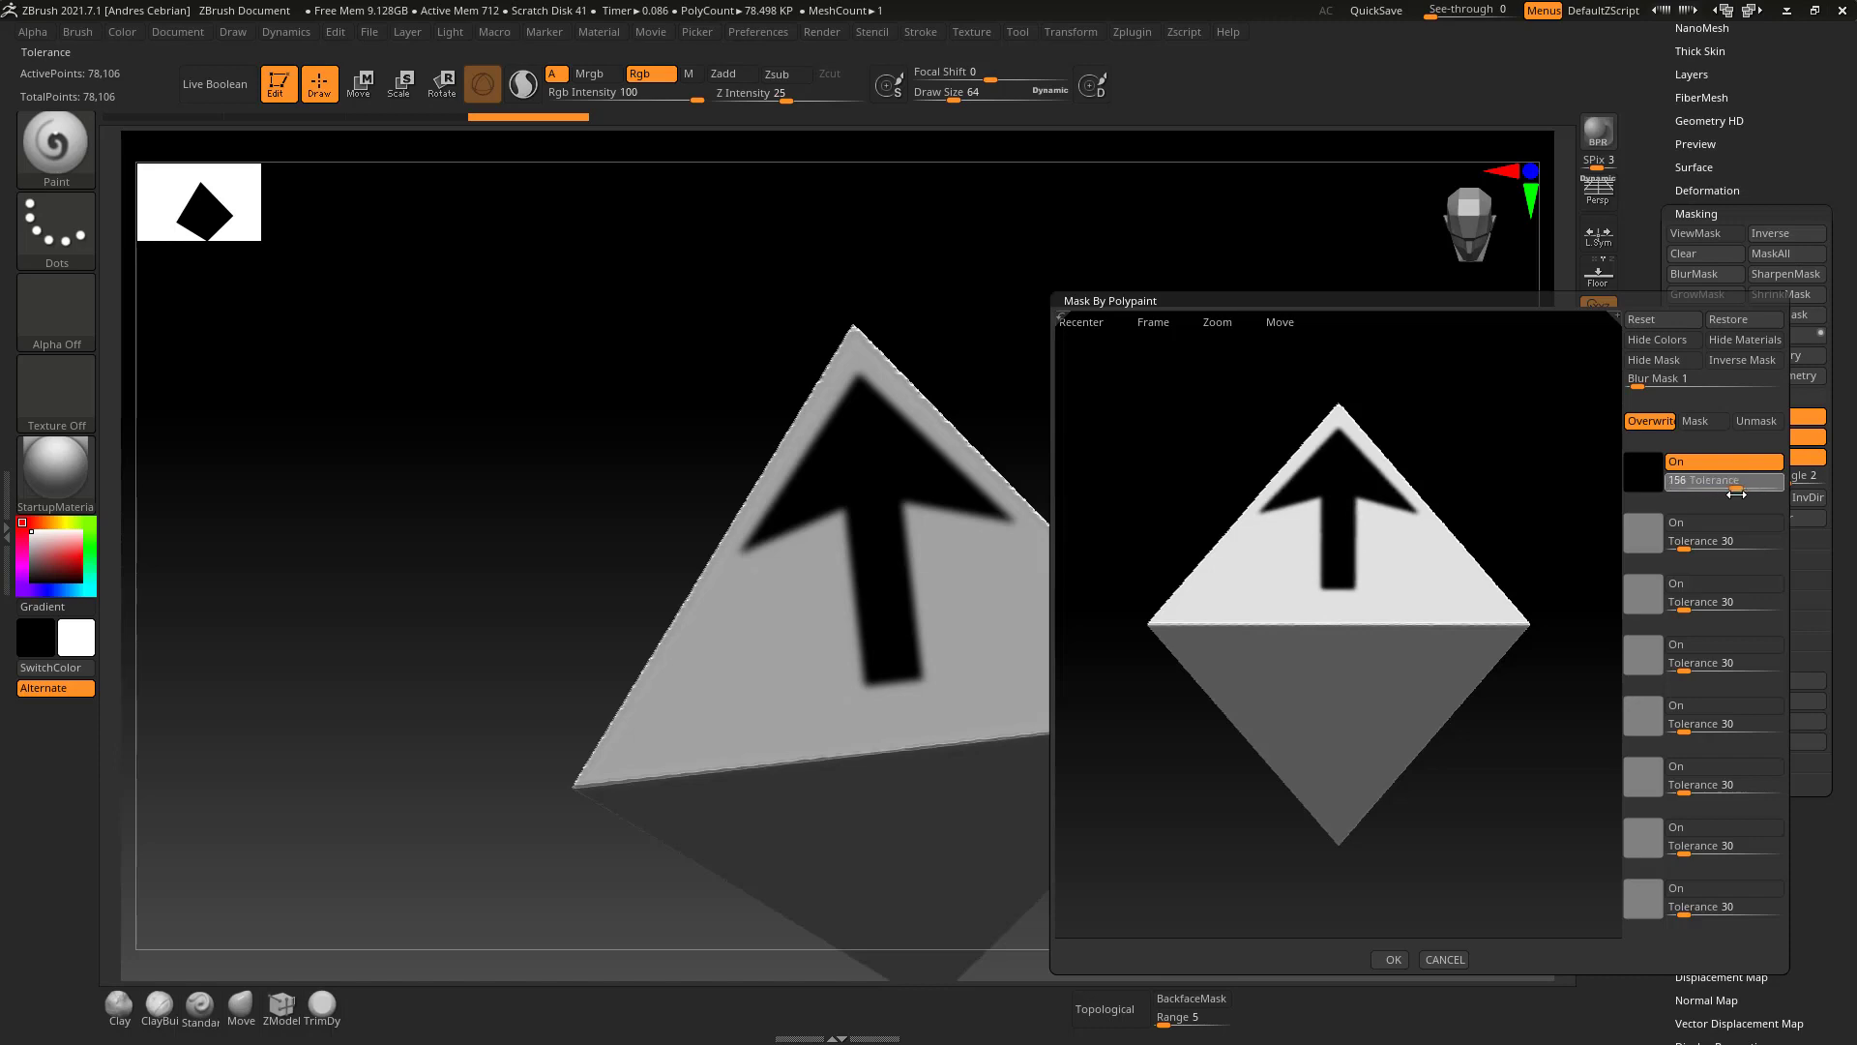
pyautogui.write('106')
pyautogui.press('Return')
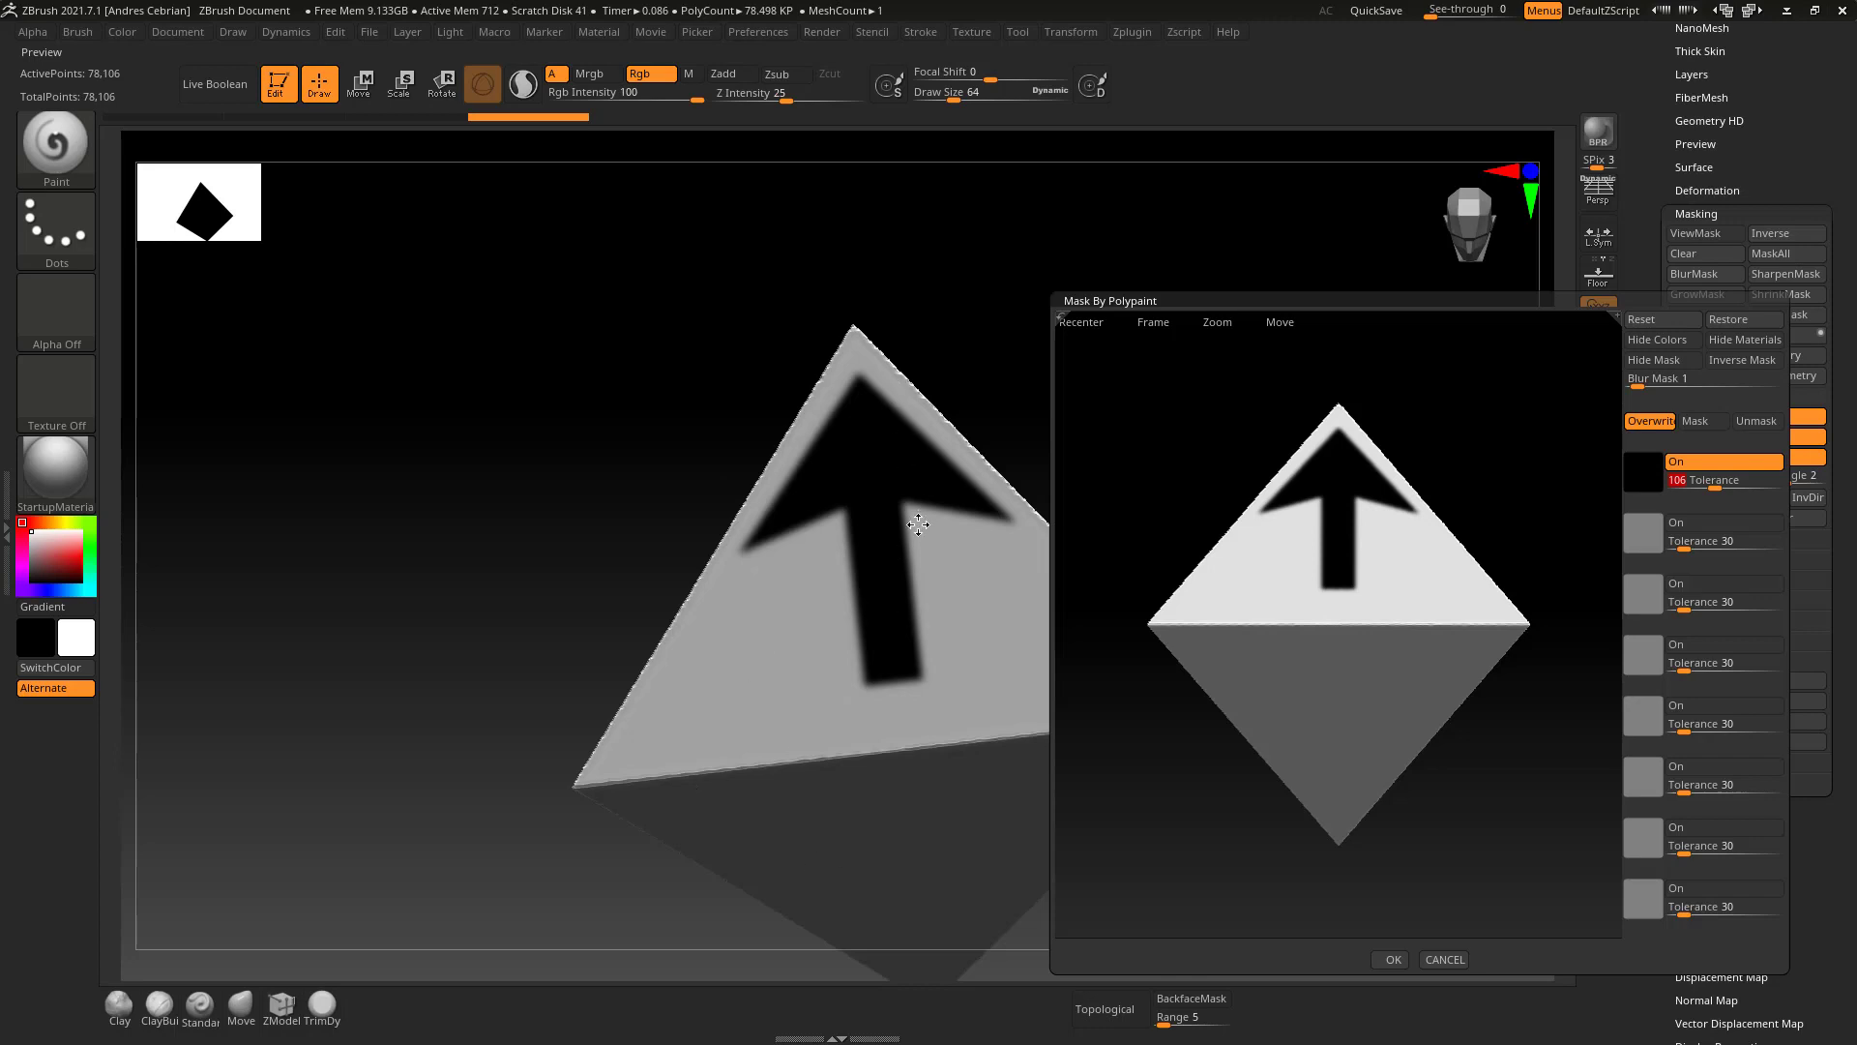
pyautogui.click(1393, 960)
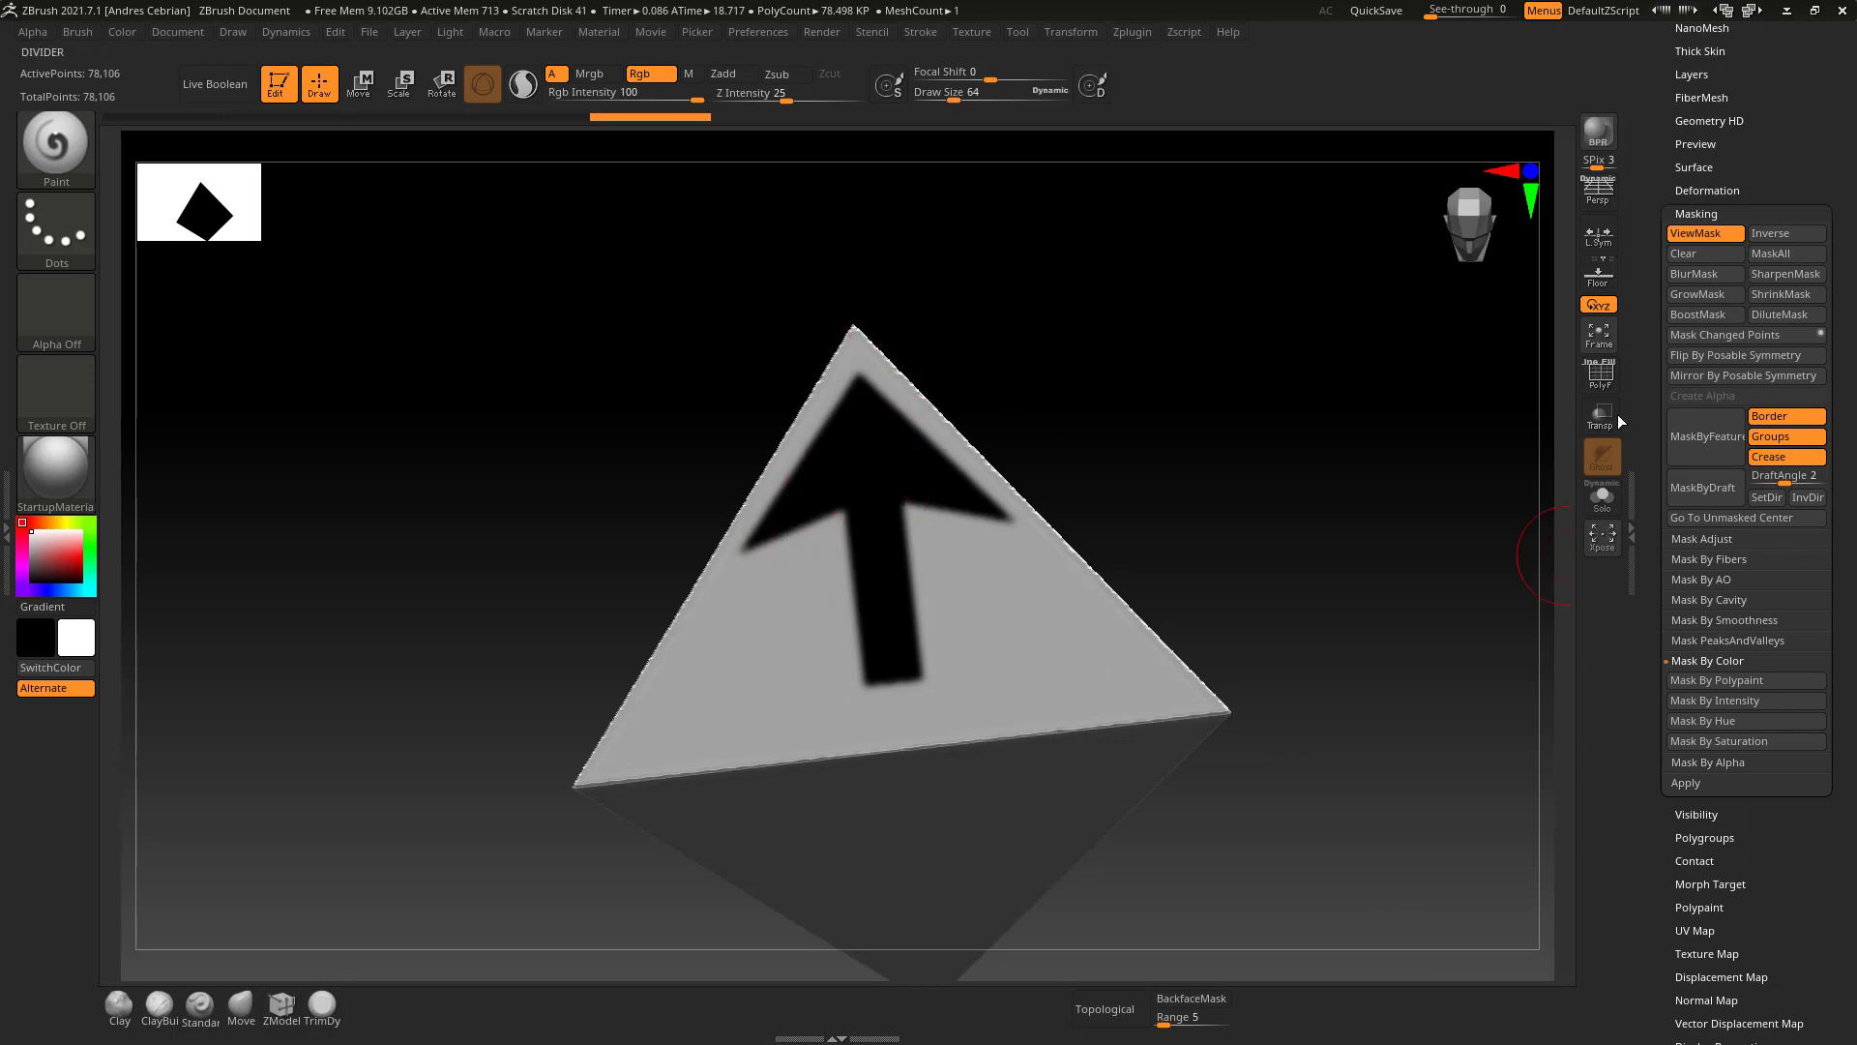
# Invert the mask so only the arrow is unmasked, with the PolyF wireframe hidden afterwards.
pyautogui.click(1600, 377)
pyautogui.keyDown('ctrl'); pyautogui.moveTo(1140, 406); pyautogui.dragTo(1139, 610, button='right'); pyautogui.keyUp('ctrl')
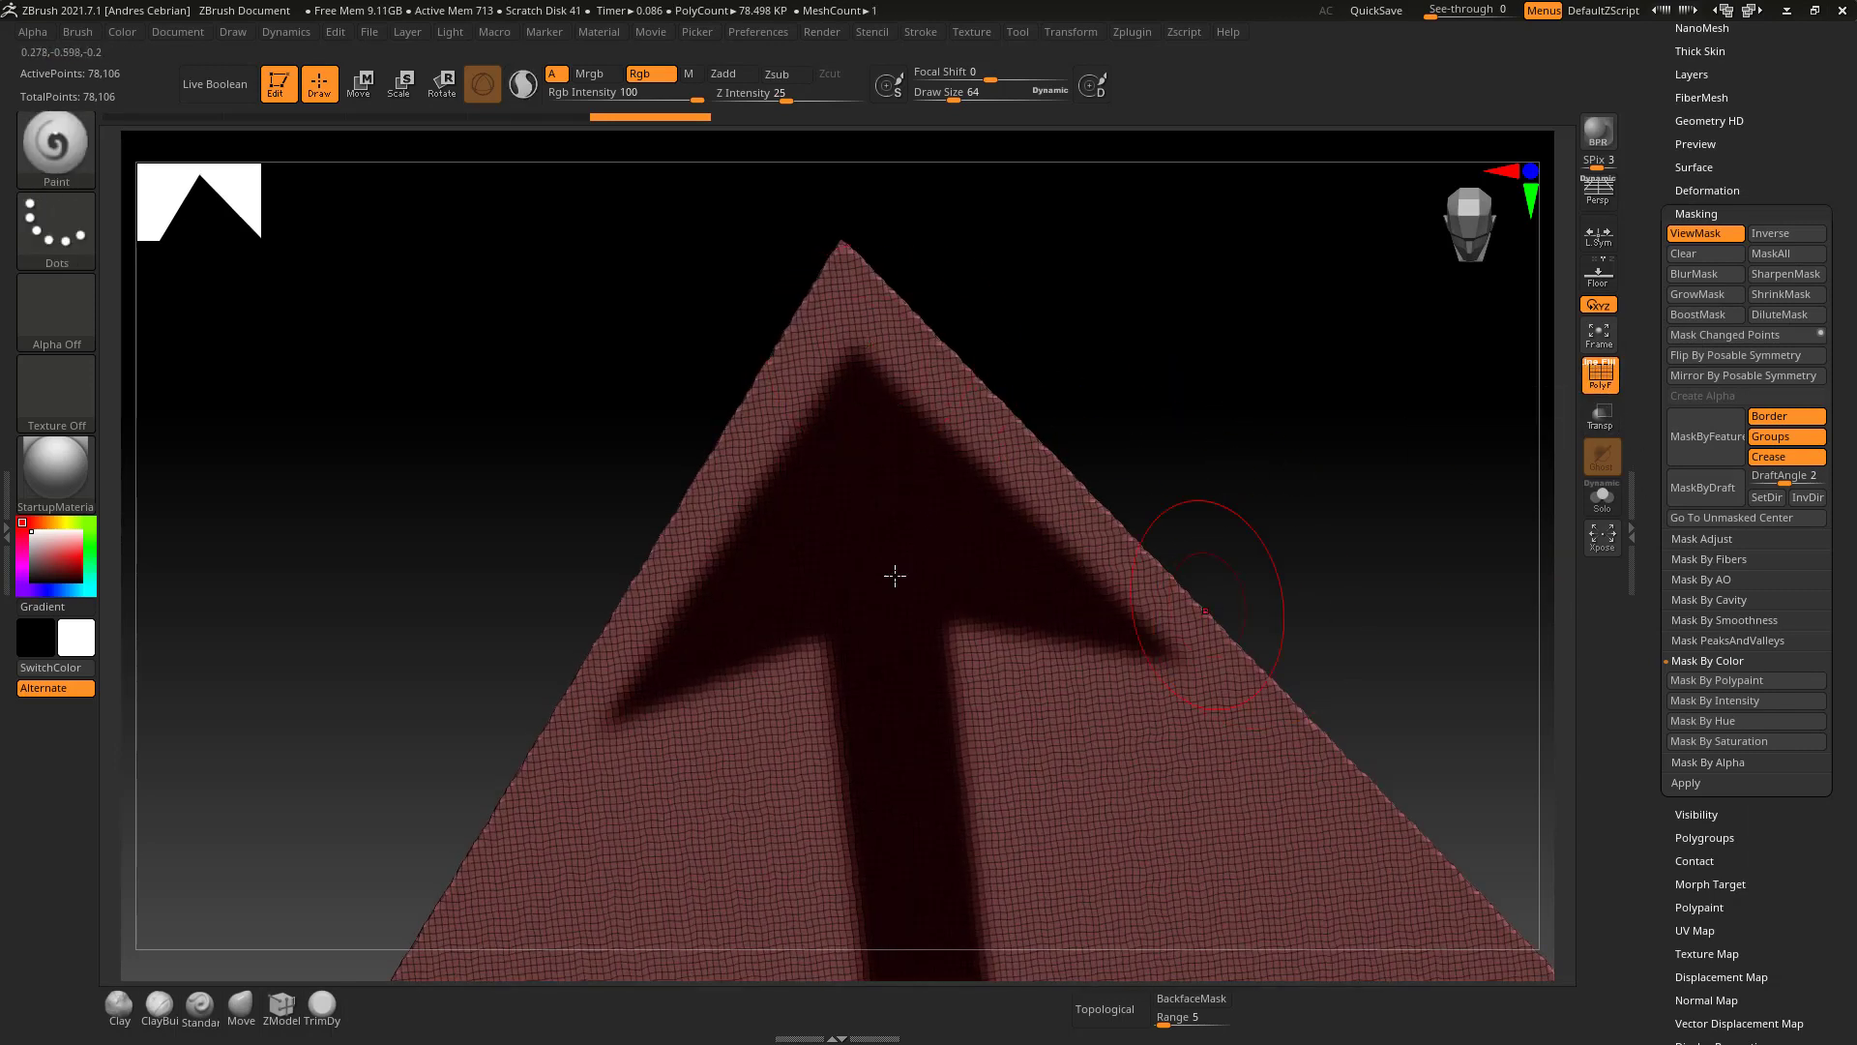
pyautogui.moveTo(1227, 737)
pyautogui.keyDown('ctrl'); pyautogui.mouseDown(button='right')
pyautogui.moveTo(1181, 439)
pyautogui.moveTo(1335, 551)
pyautogui.moveTo(1330, 588)
pyautogui.mouseUp(button='right'); pyautogui.keyUp('ctrl')
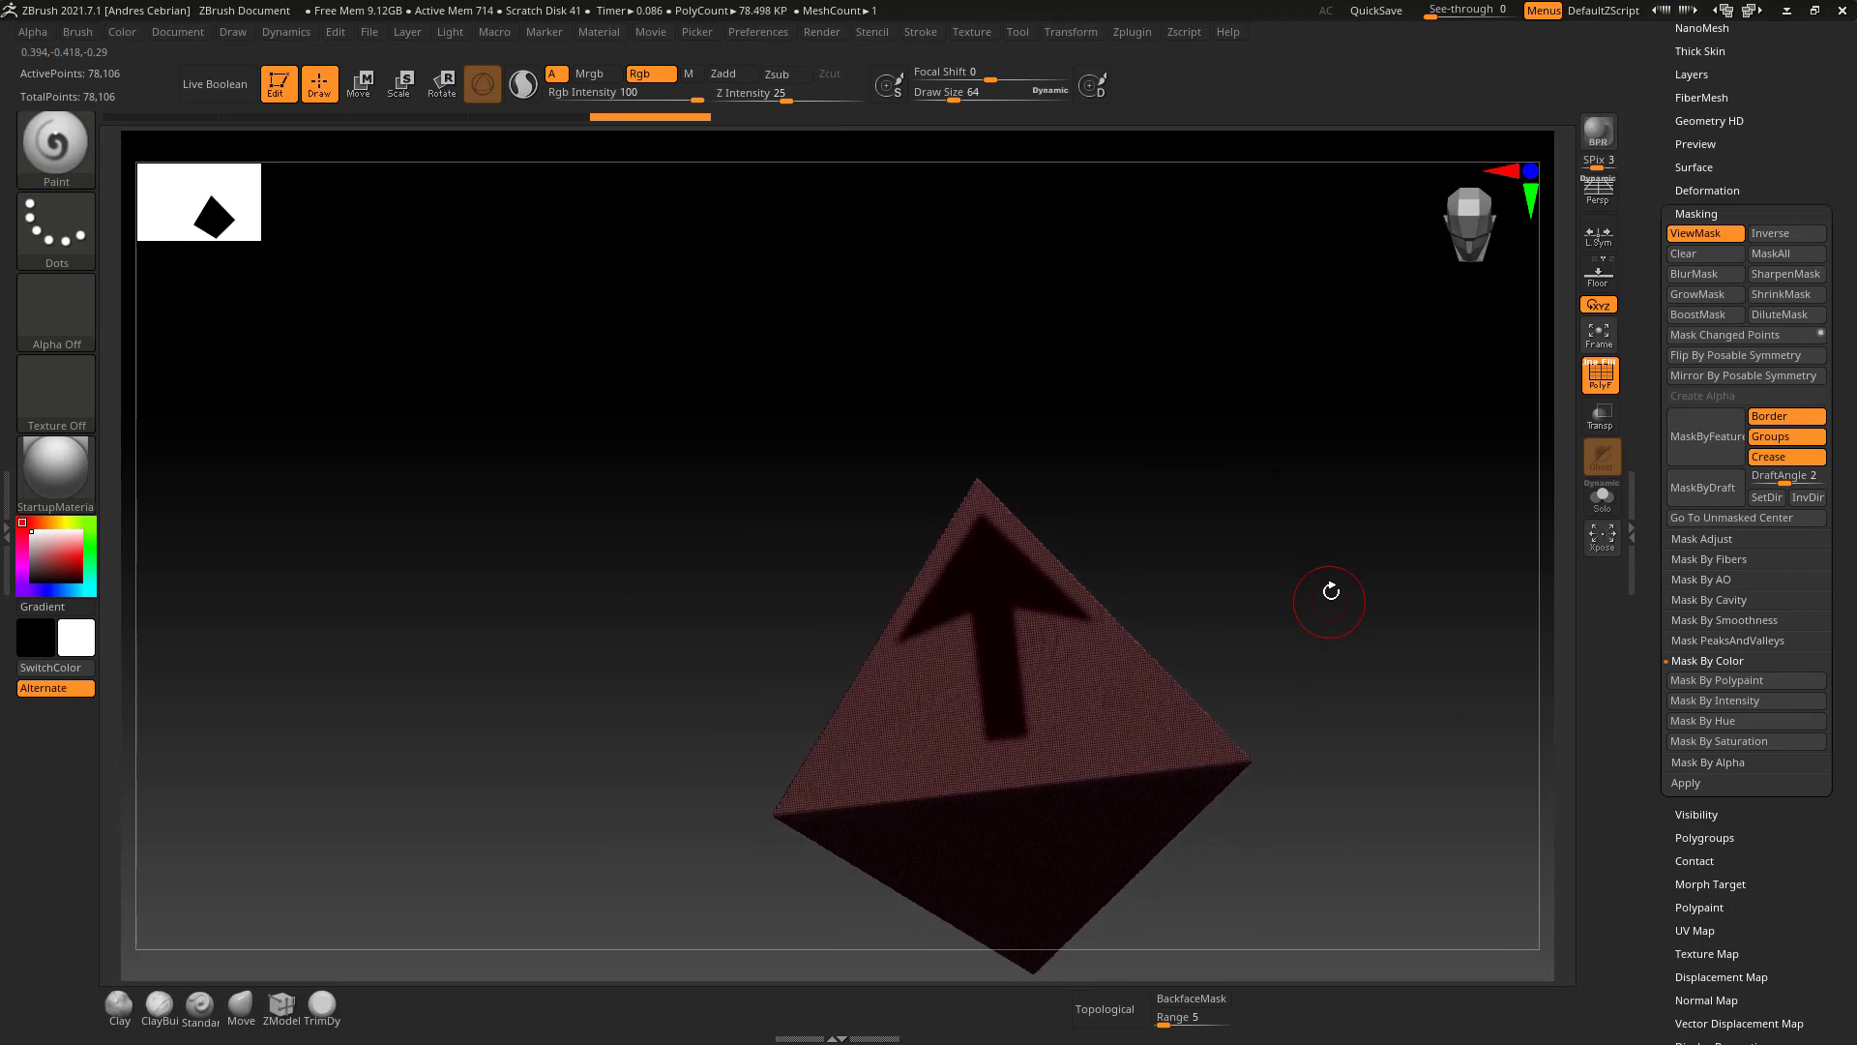
pyautogui.keyDown('ctrl'); pyautogui.click(1307, 541); pyautogui.keyUp('ctrl')
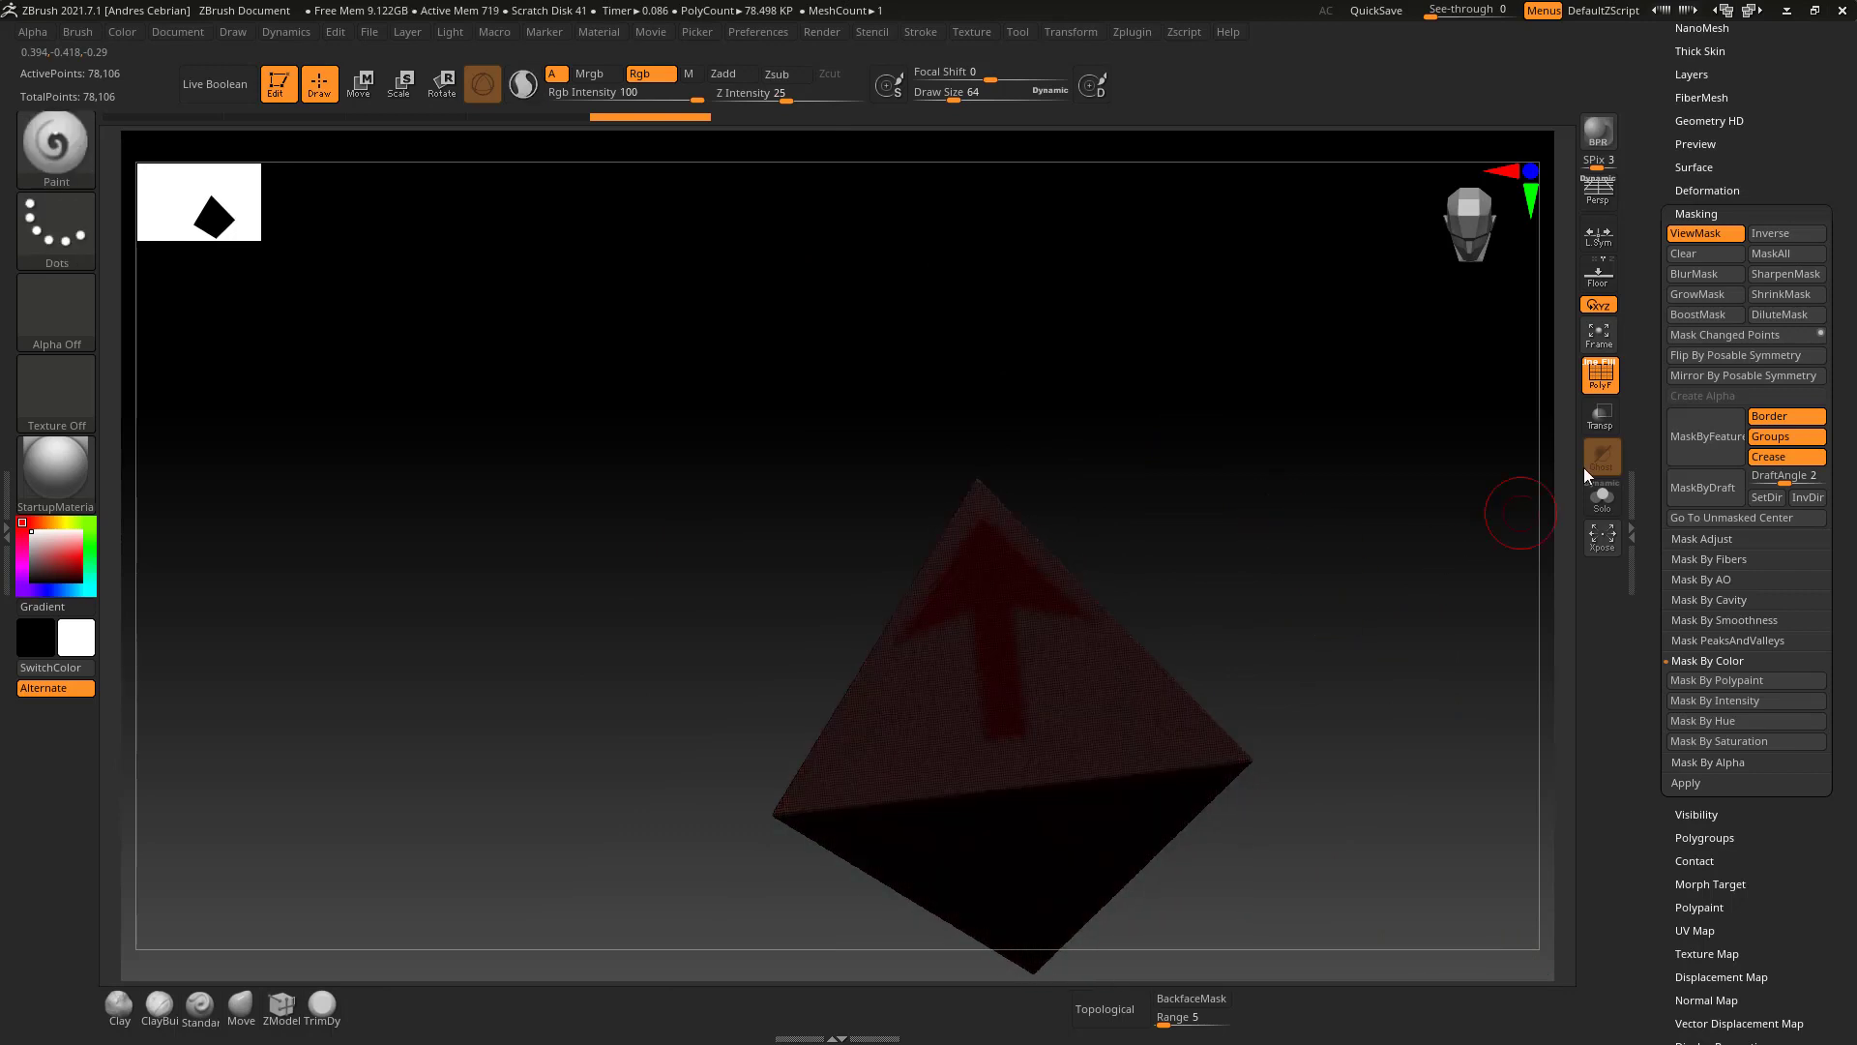
pyautogui.click(1598, 384)
pyautogui.scroll(-3, 1729, 329)
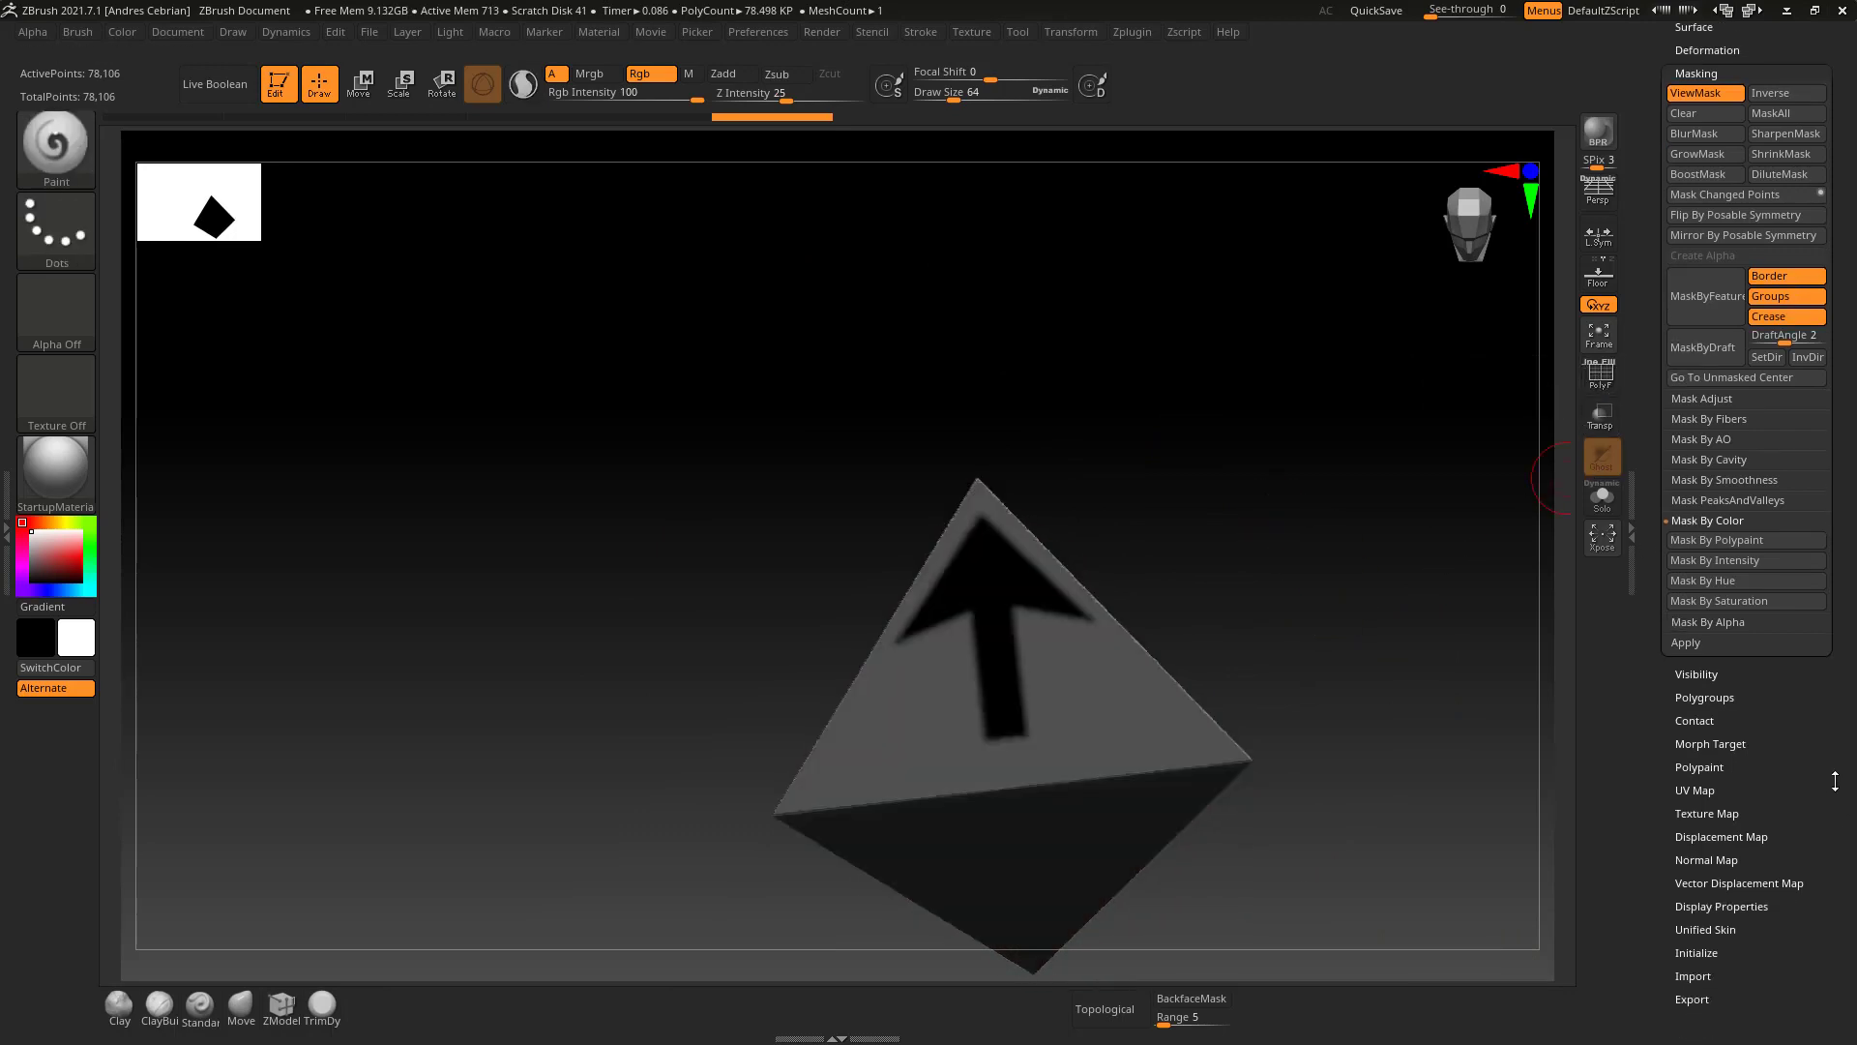
pyautogui.scroll(3, 1728, 329)
# Raise the arrow with Deformation Inflate, inspect the relief up close, then undo back to flat.
pyautogui.click(1713, 217)
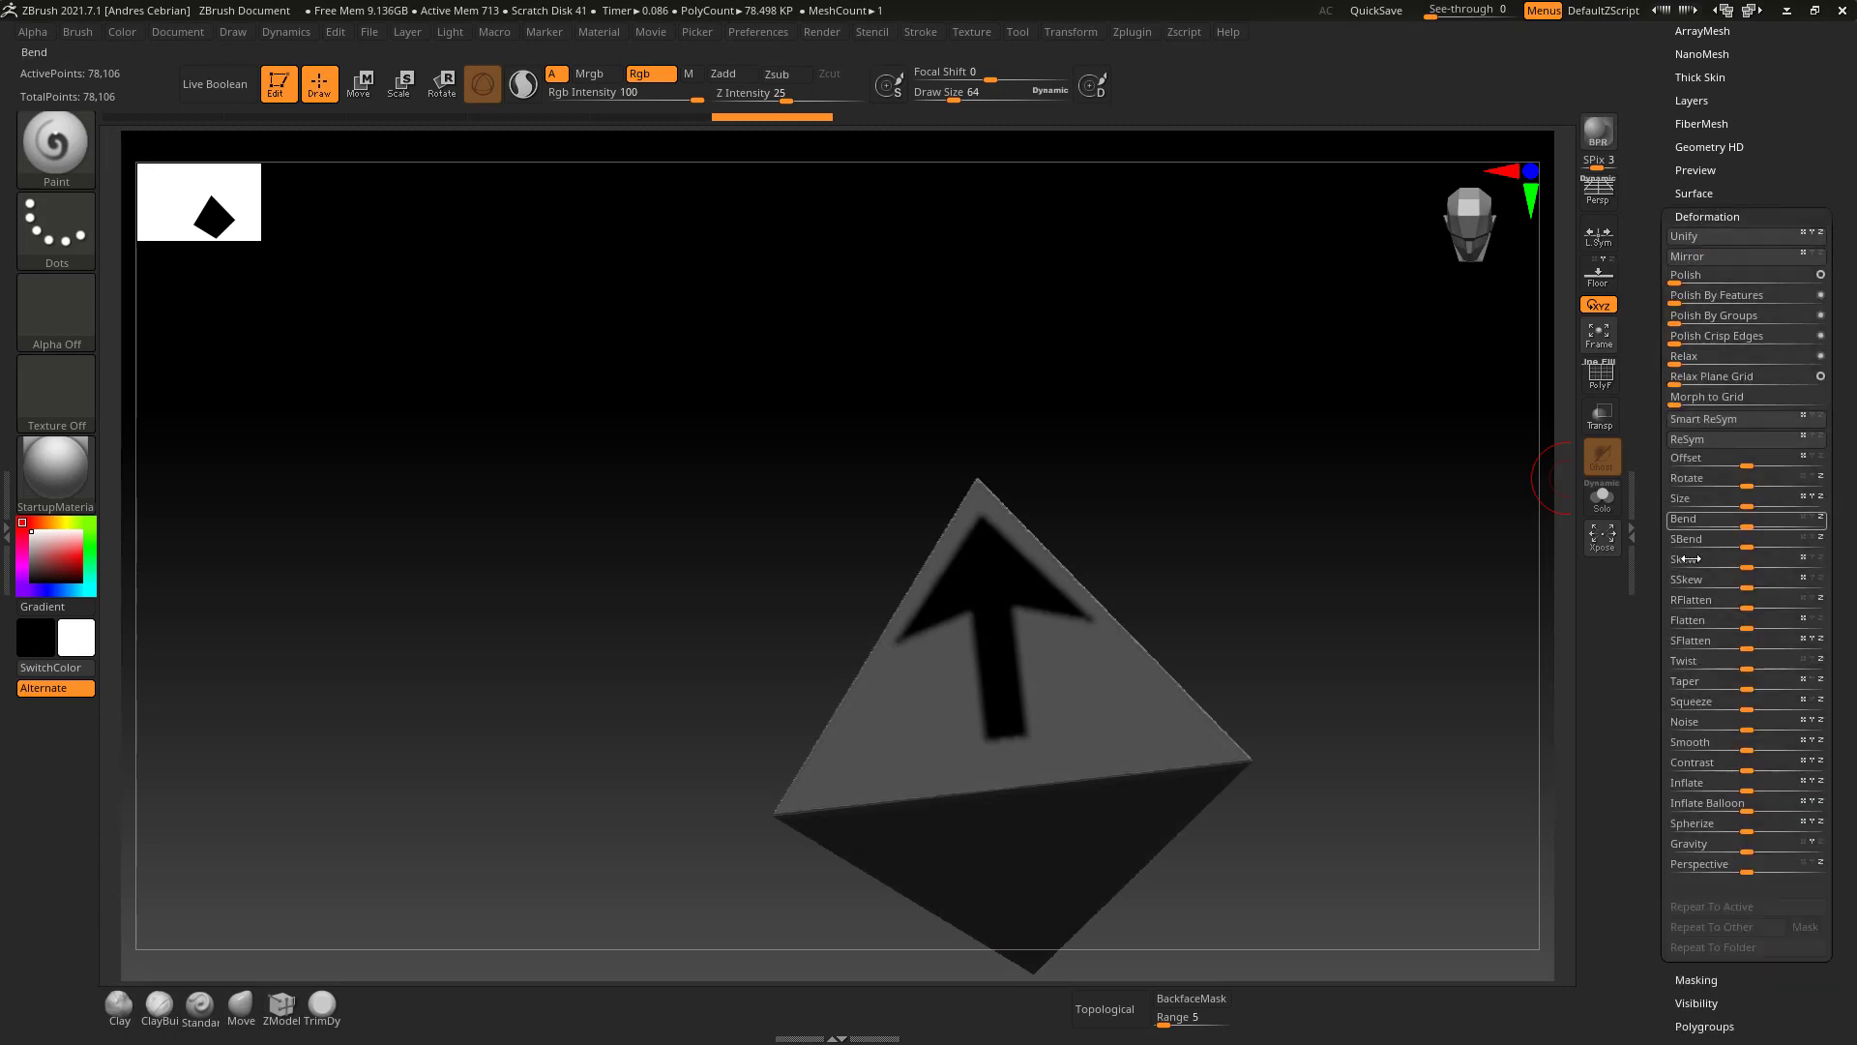
pyautogui.moveTo(1746, 786); pyautogui.dragTo(1780, 790)
pyautogui.moveTo(1265, 452); pyautogui.dragTo(1322, 464)
pyautogui.keyDown('alt'); pyautogui.moveTo(1128, 655); pyautogui.dragTo(814, 485); pyautogui.keyUp('alt')
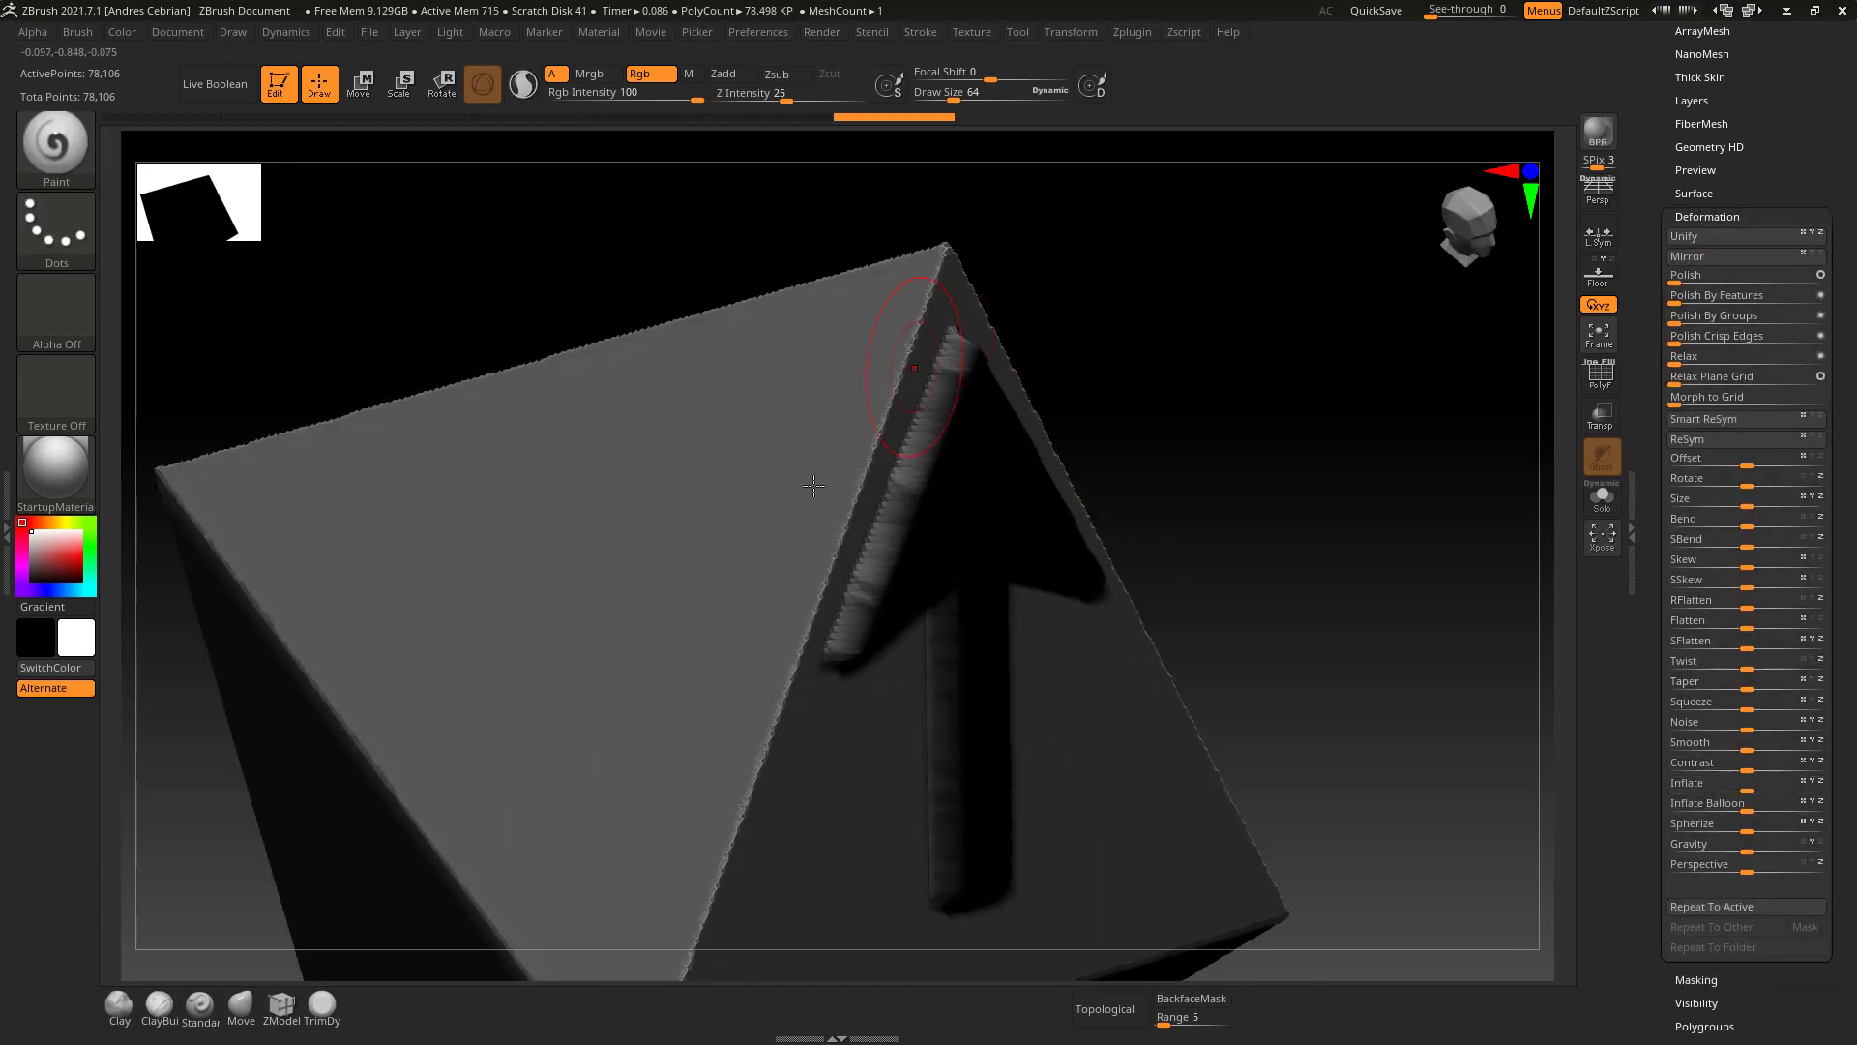
pyautogui.moveTo(1194, 497)
pyautogui.mouseDown()
pyautogui.moveTo(1152, 443)
pyautogui.moveTo(1128, 468)
pyautogui.moveTo(1146, 471)
pyautogui.mouseUp()
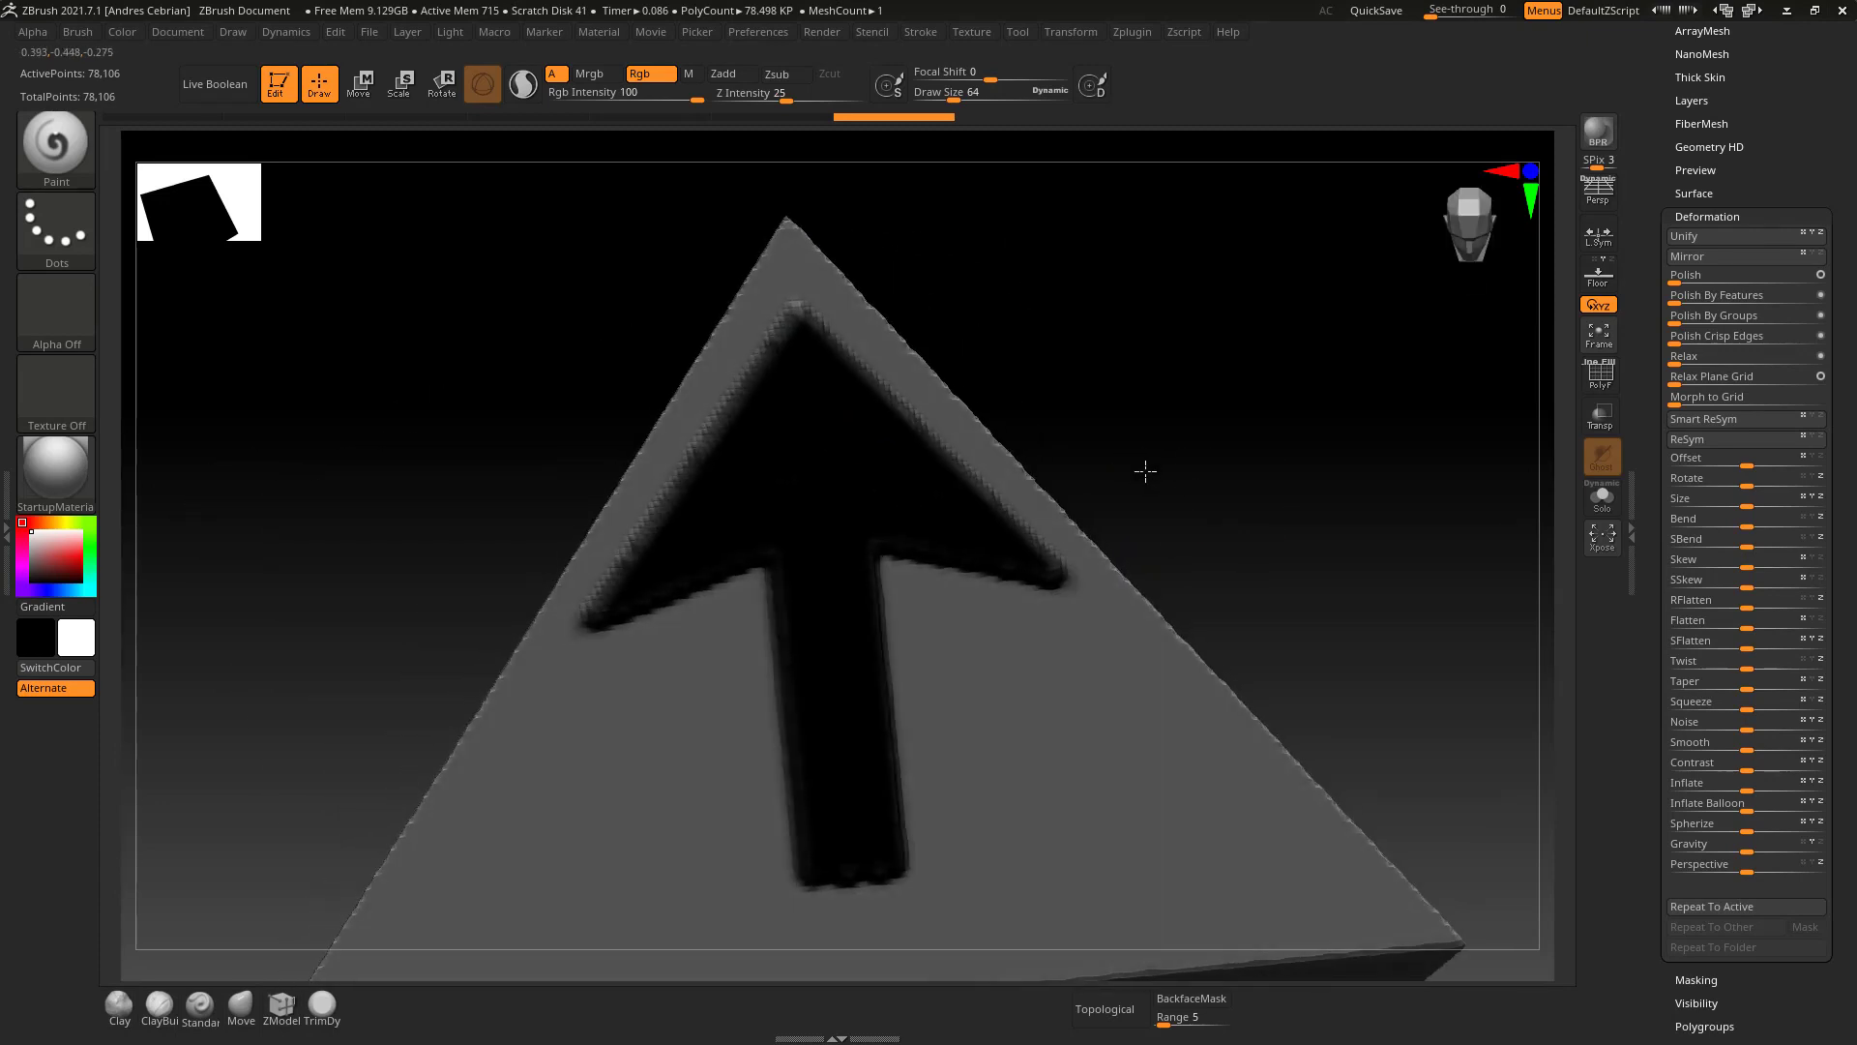
pyautogui.keyDown('ctrl'); pyautogui.click(1046, 617); pyautogui.keyUp('ctrl')
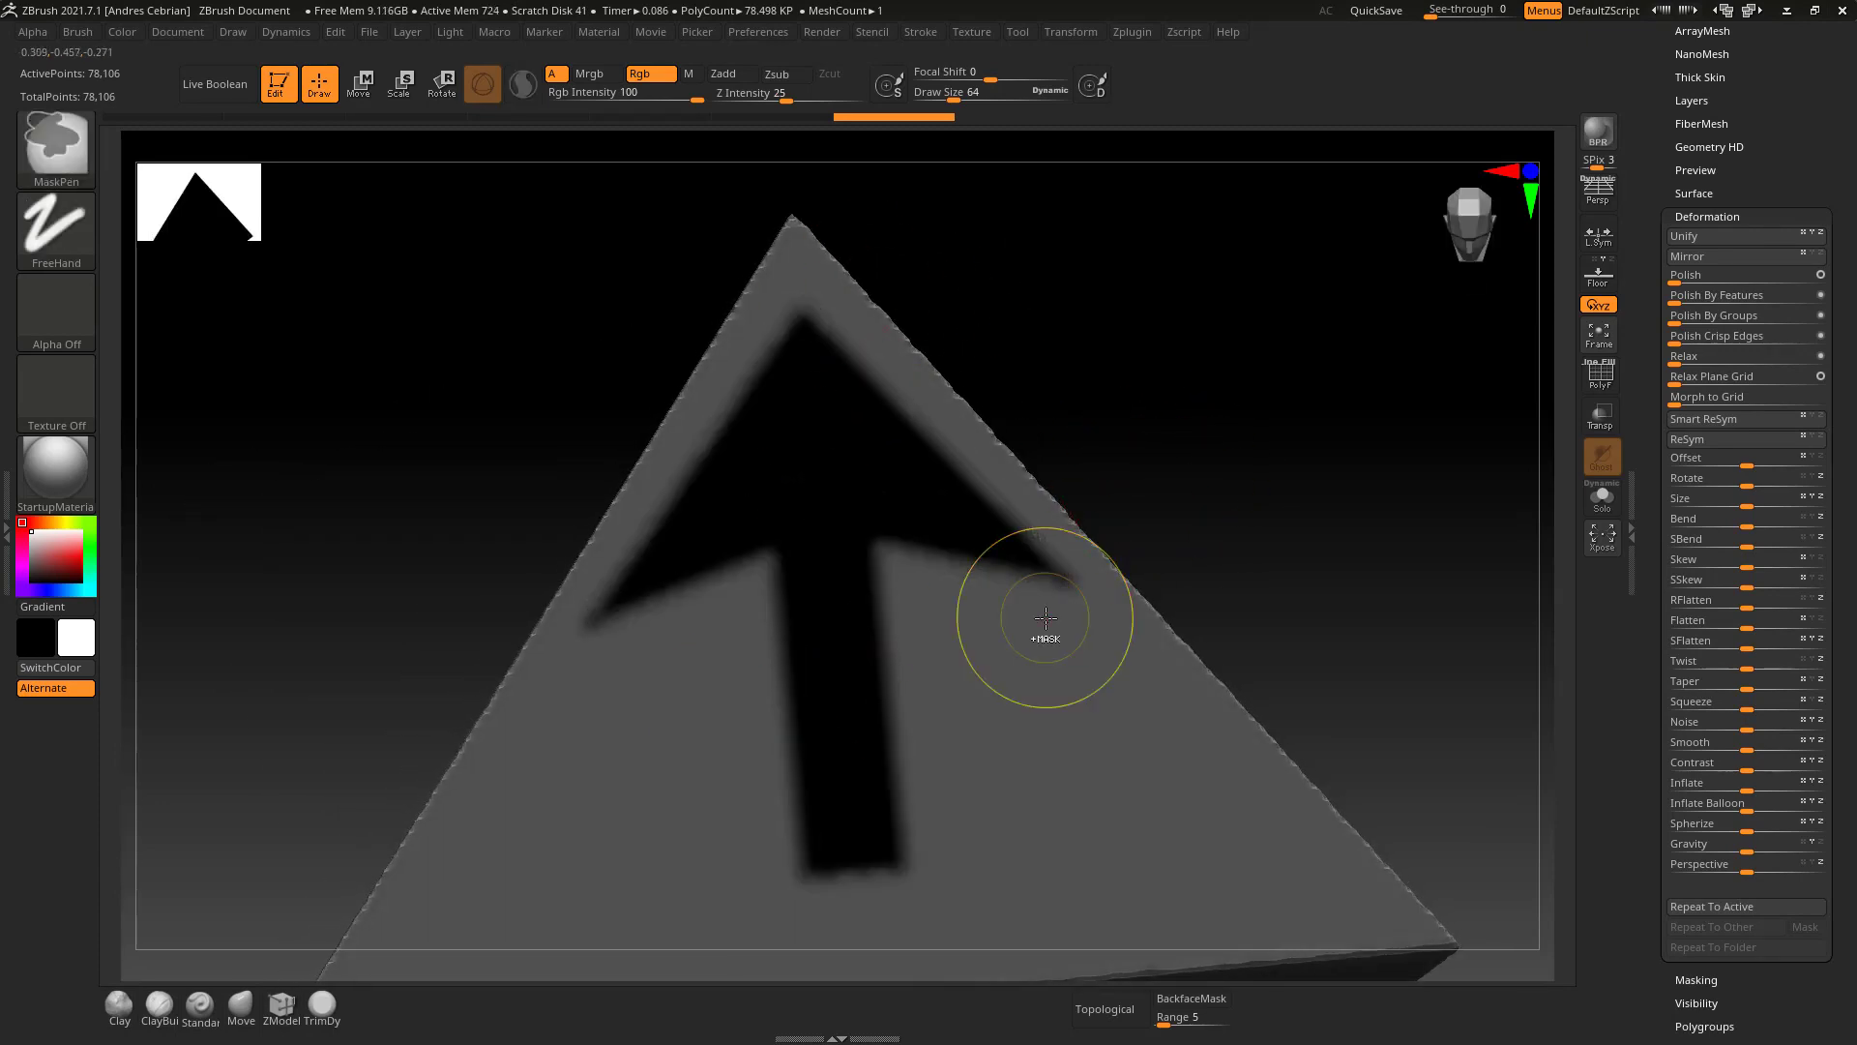
pyautogui.moveTo(1823, 63); pyautogui.dragTo(1822, 438)
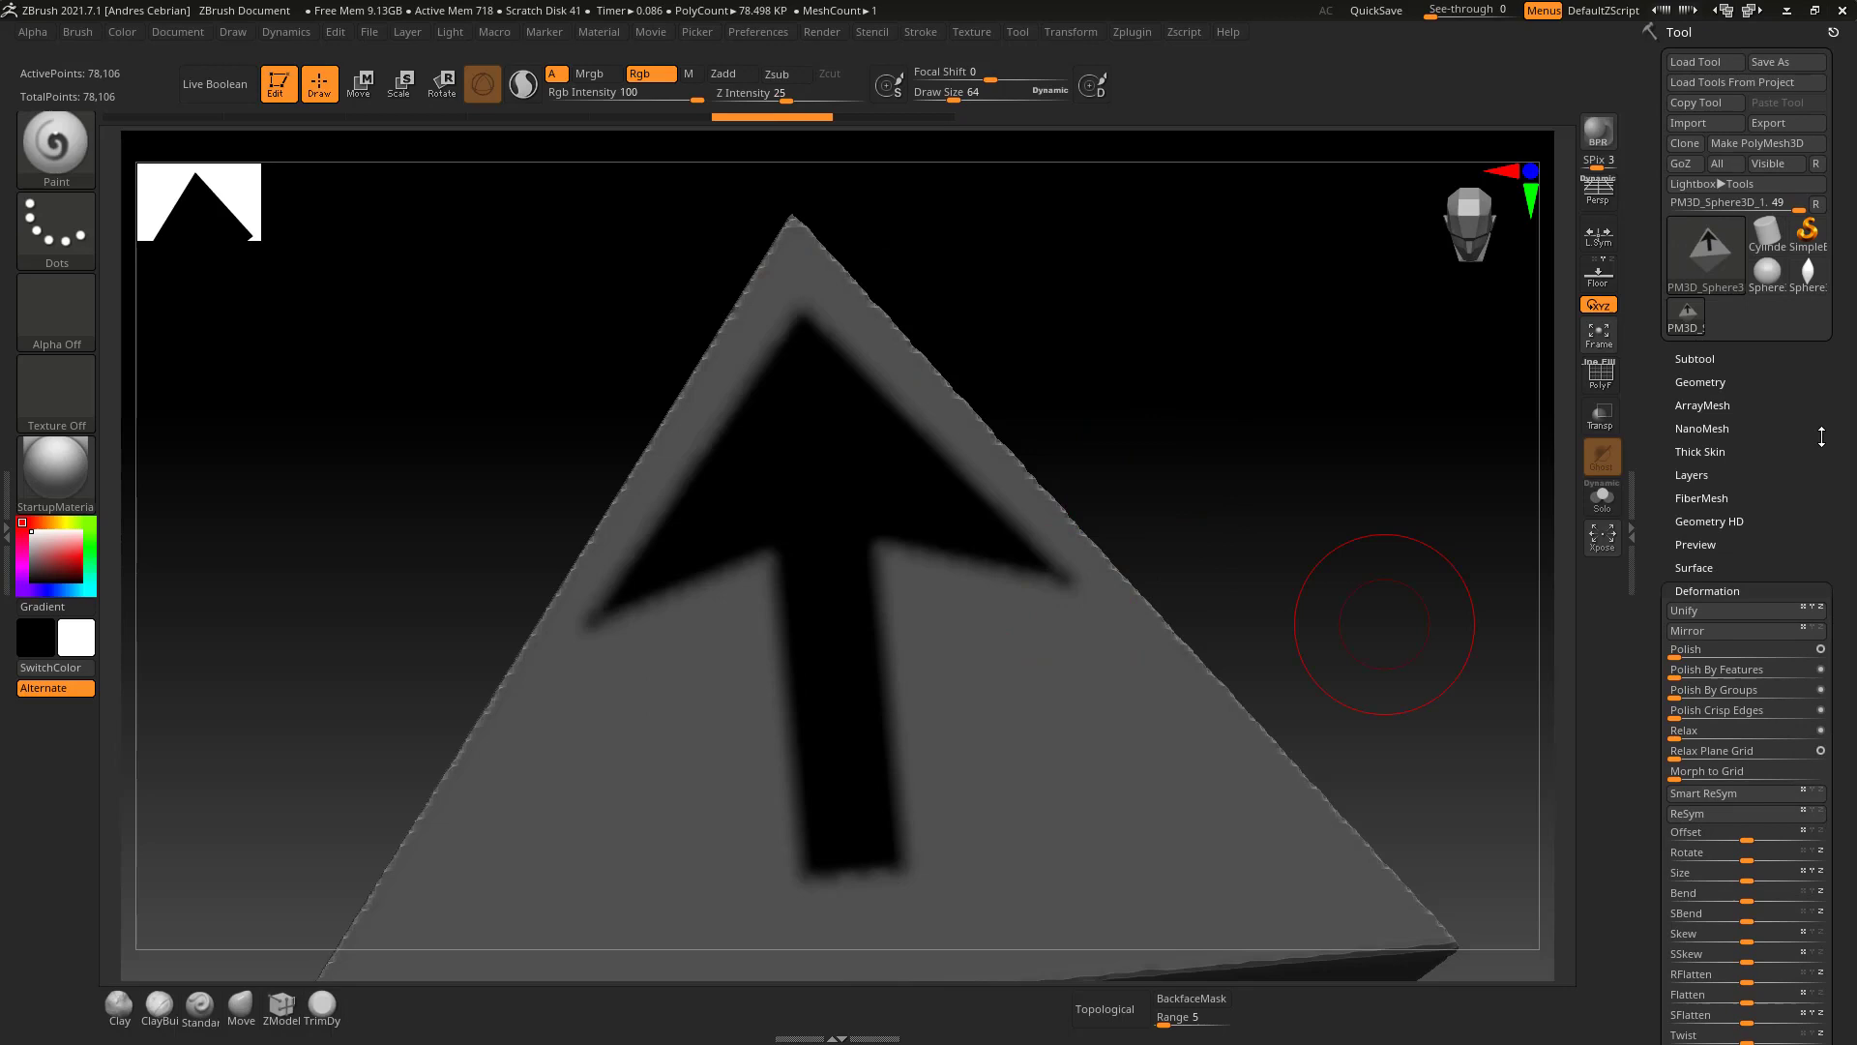
# Insert a Geometry EdgeLoop Masked Border around the arrow and show the polyframe to check it.
pyautogui.click(1701, 382)
pyautogui.scroll(1, 1731, 445)
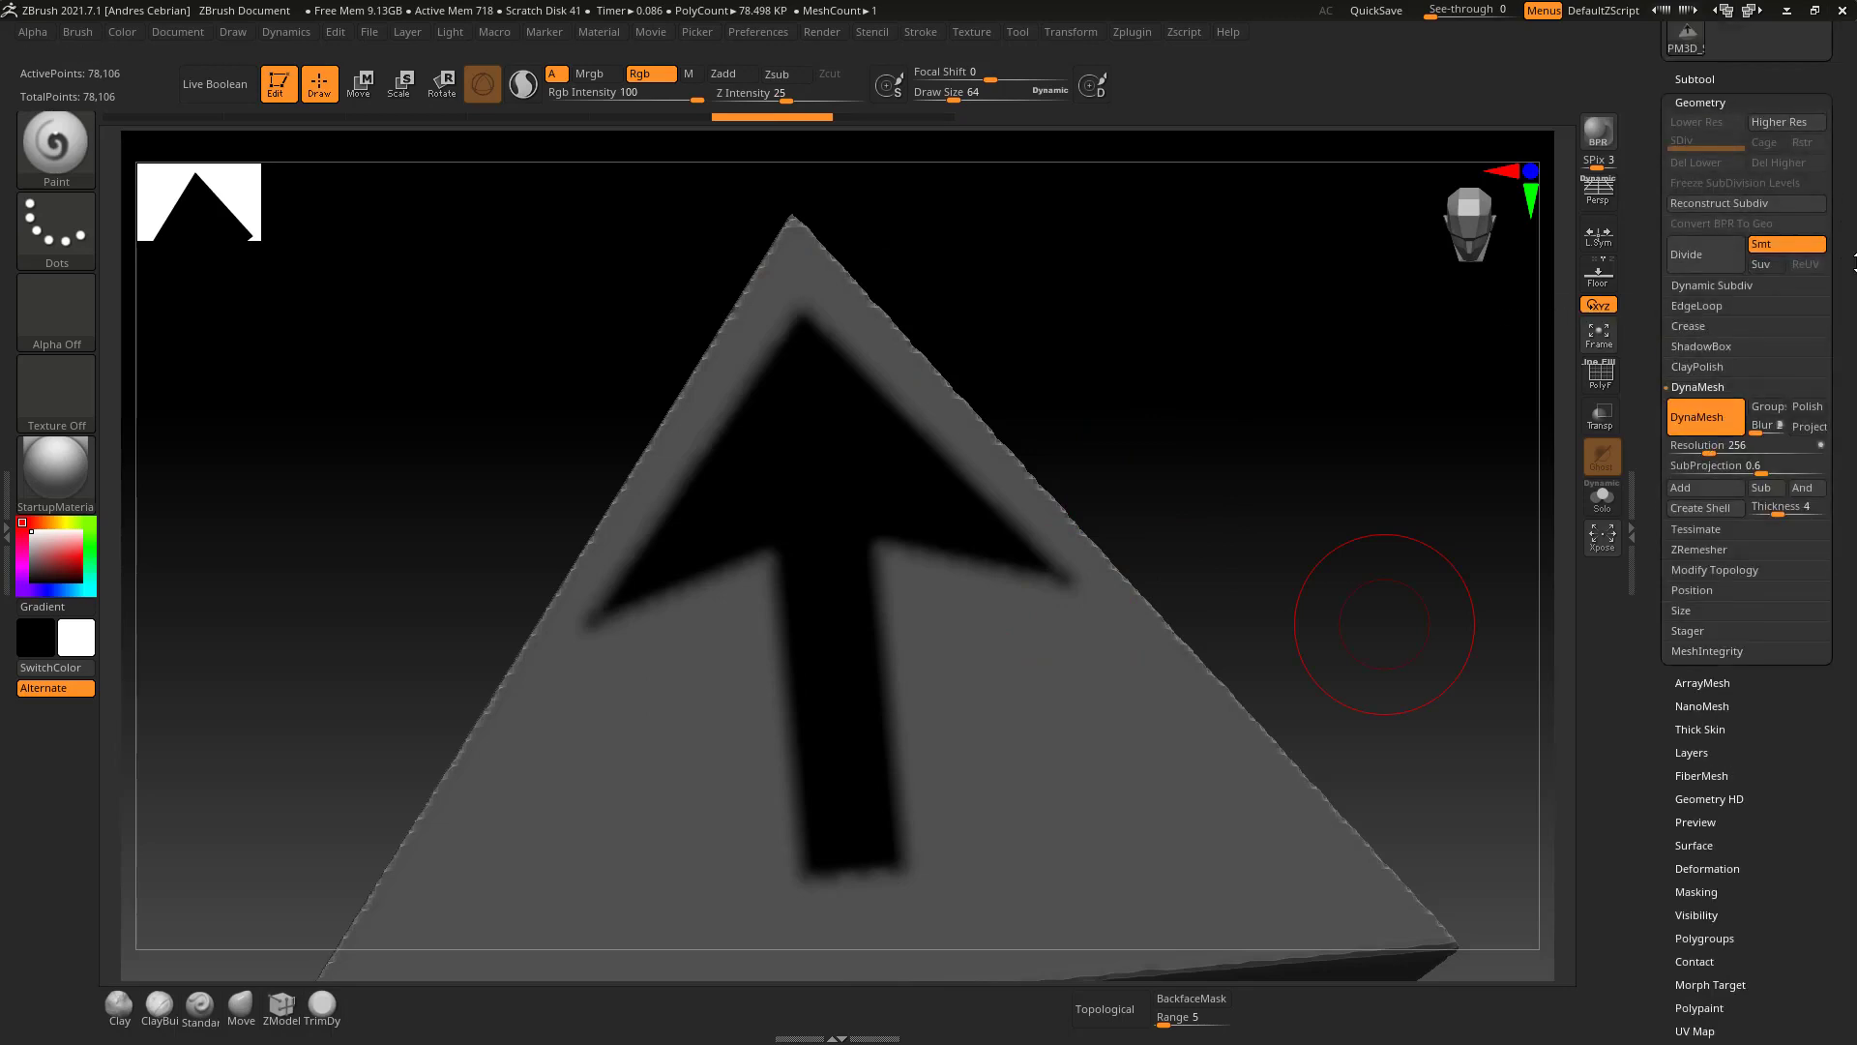
pyautogui.click(1706, 305)
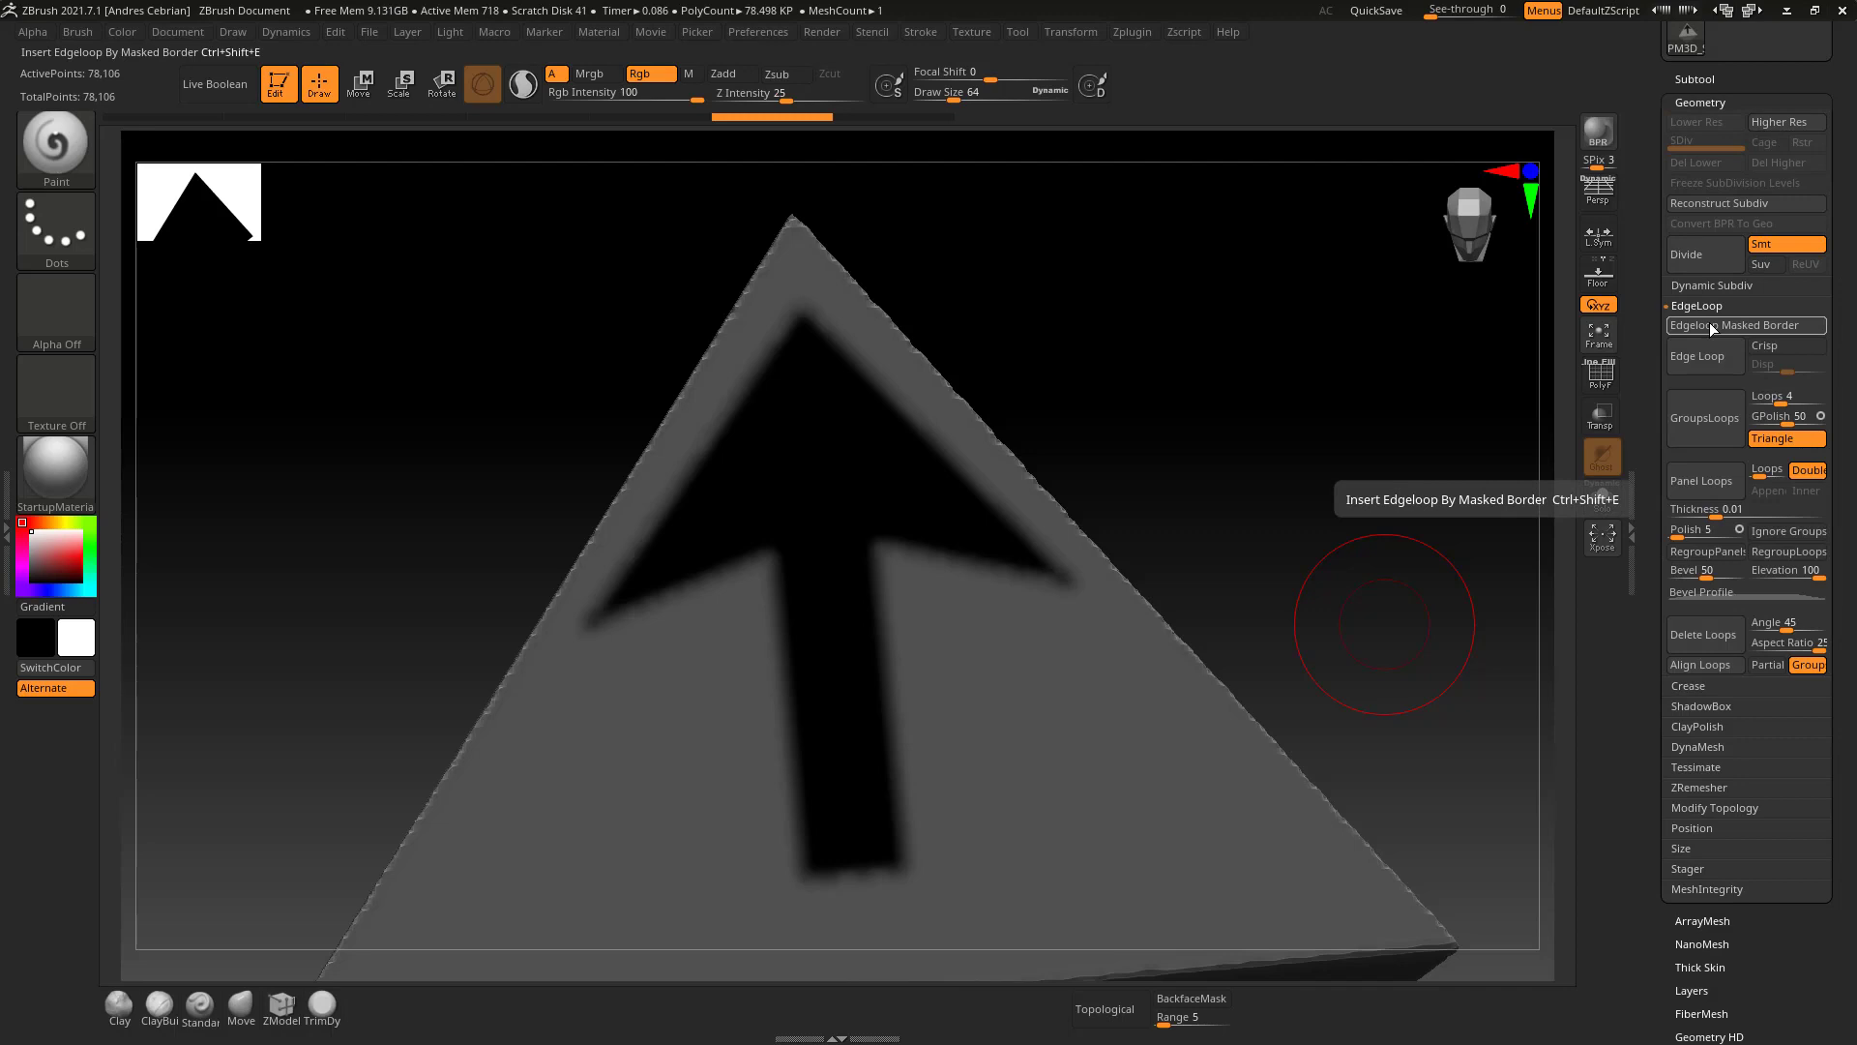
pyautogui.click(1709, 324)
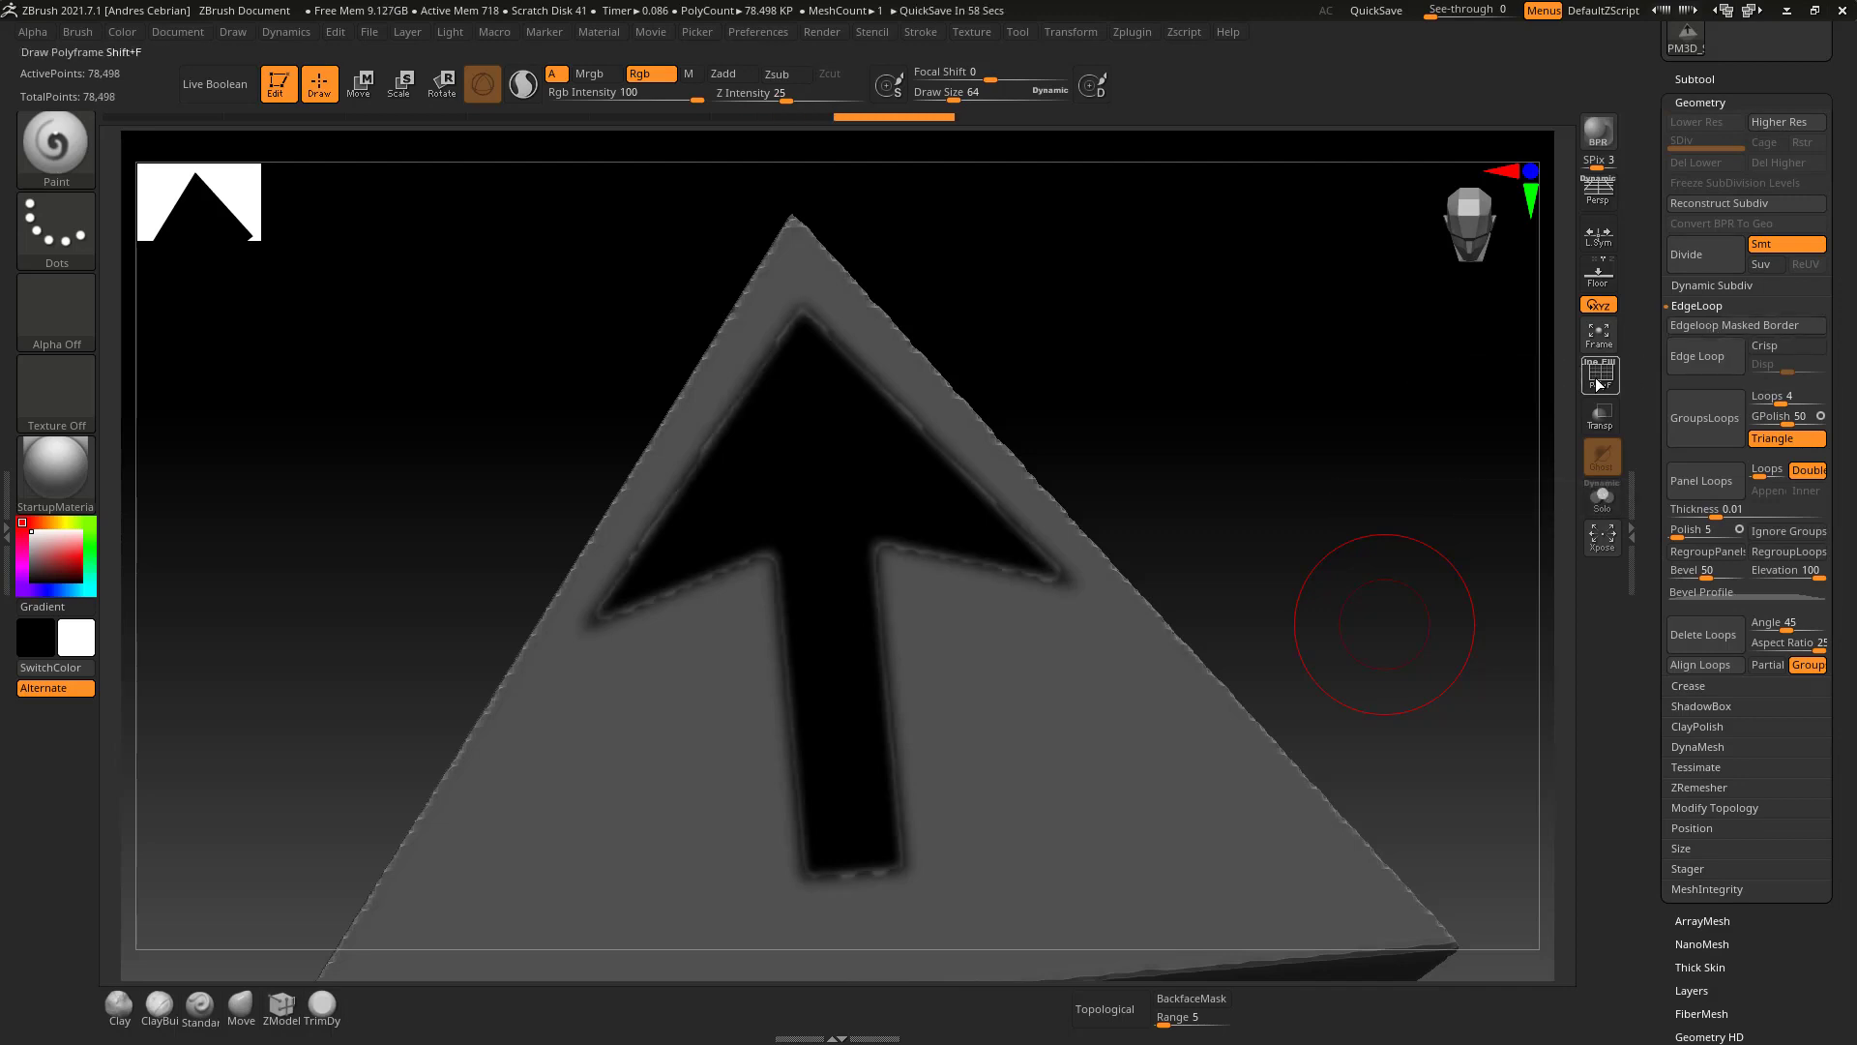
pyautogui.hotkey('shift', 'f')
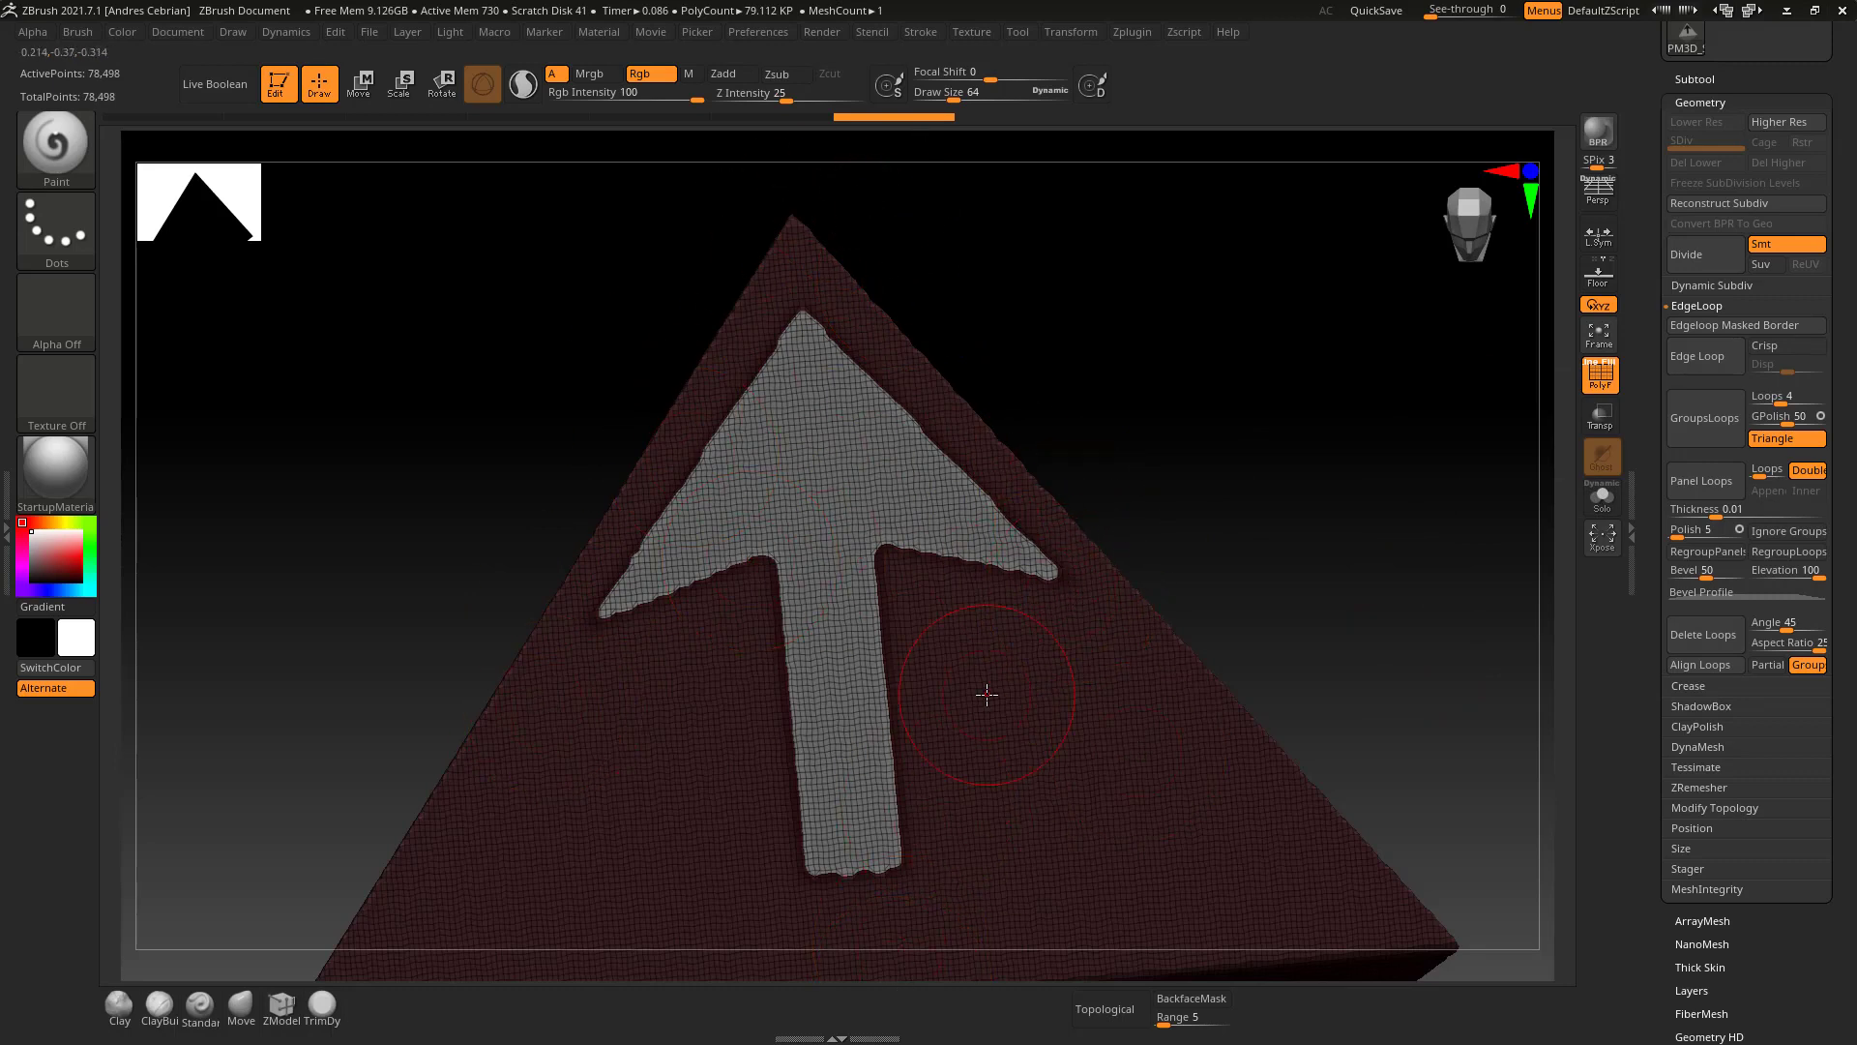
# Smooth the arrow's border with Polish By Groups, then hide the polyframe and clear the mask.
pyautogui.moveTo(1855, 677); pyautogui.dragTo(1854, 487)
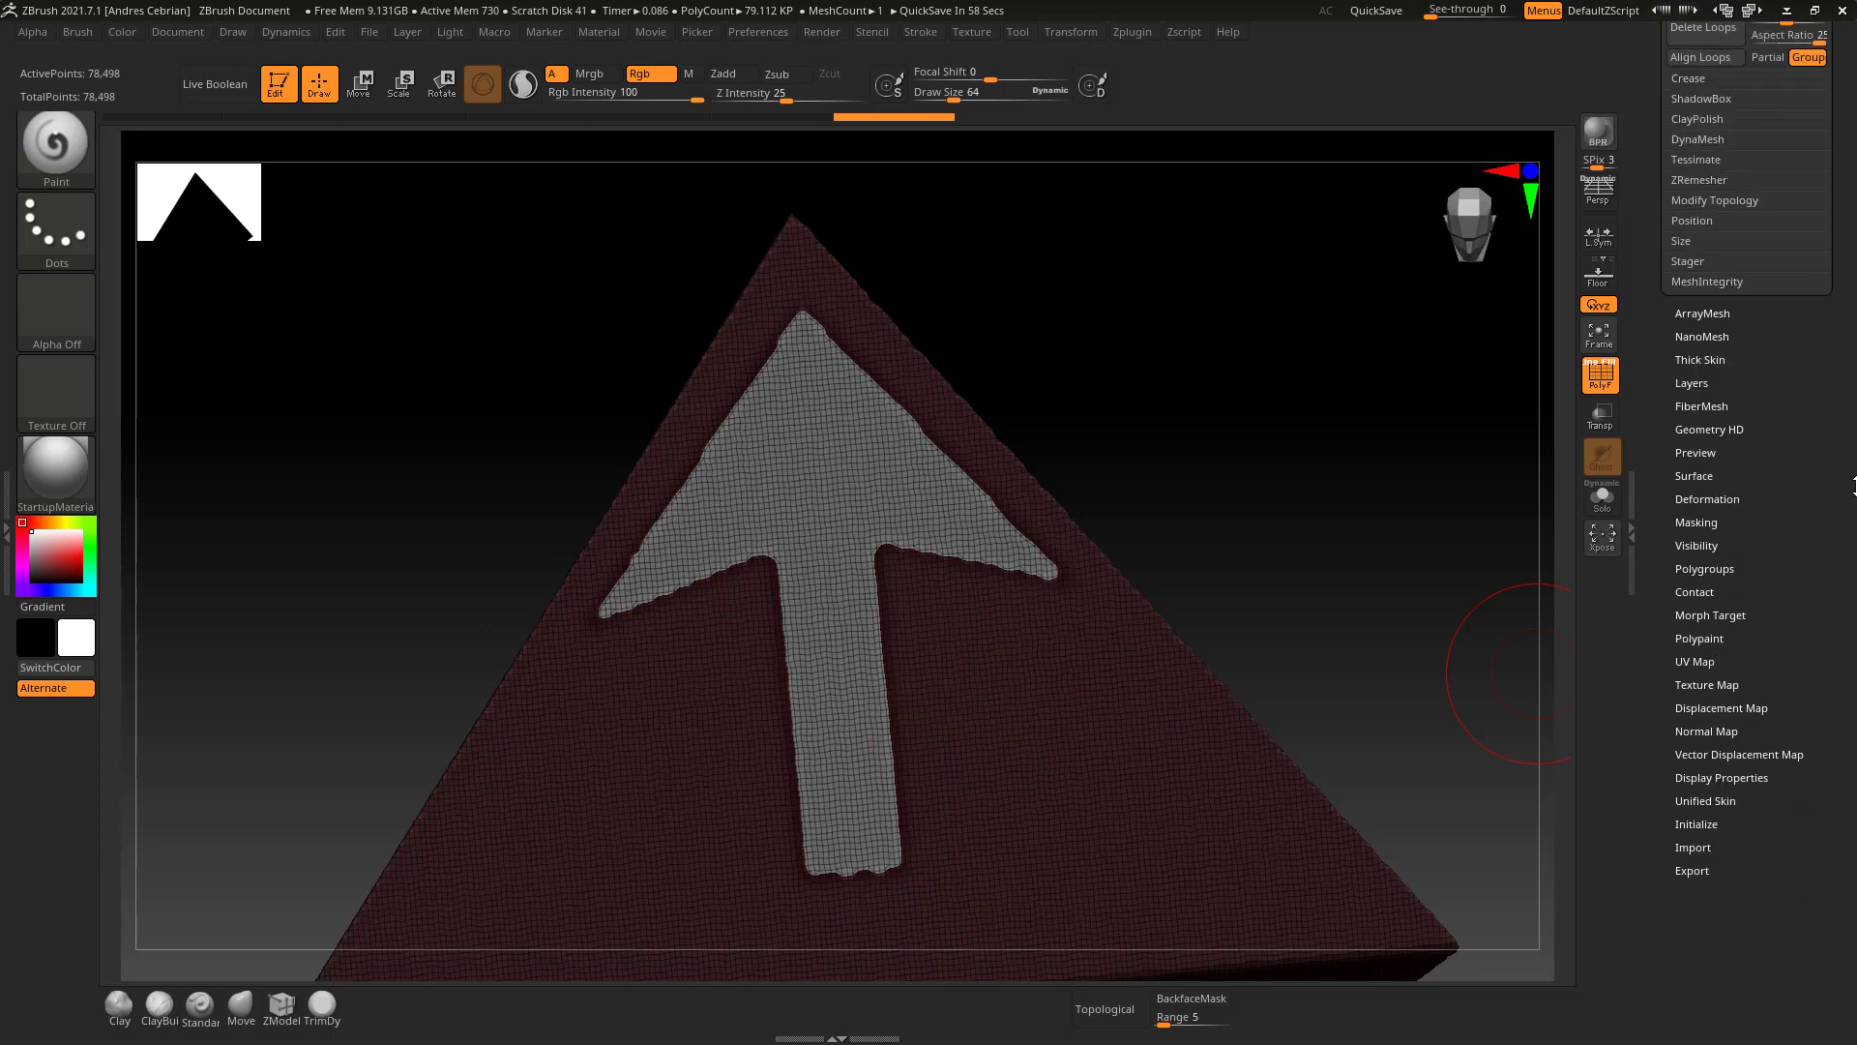
pyautogui.click(1702, 499)
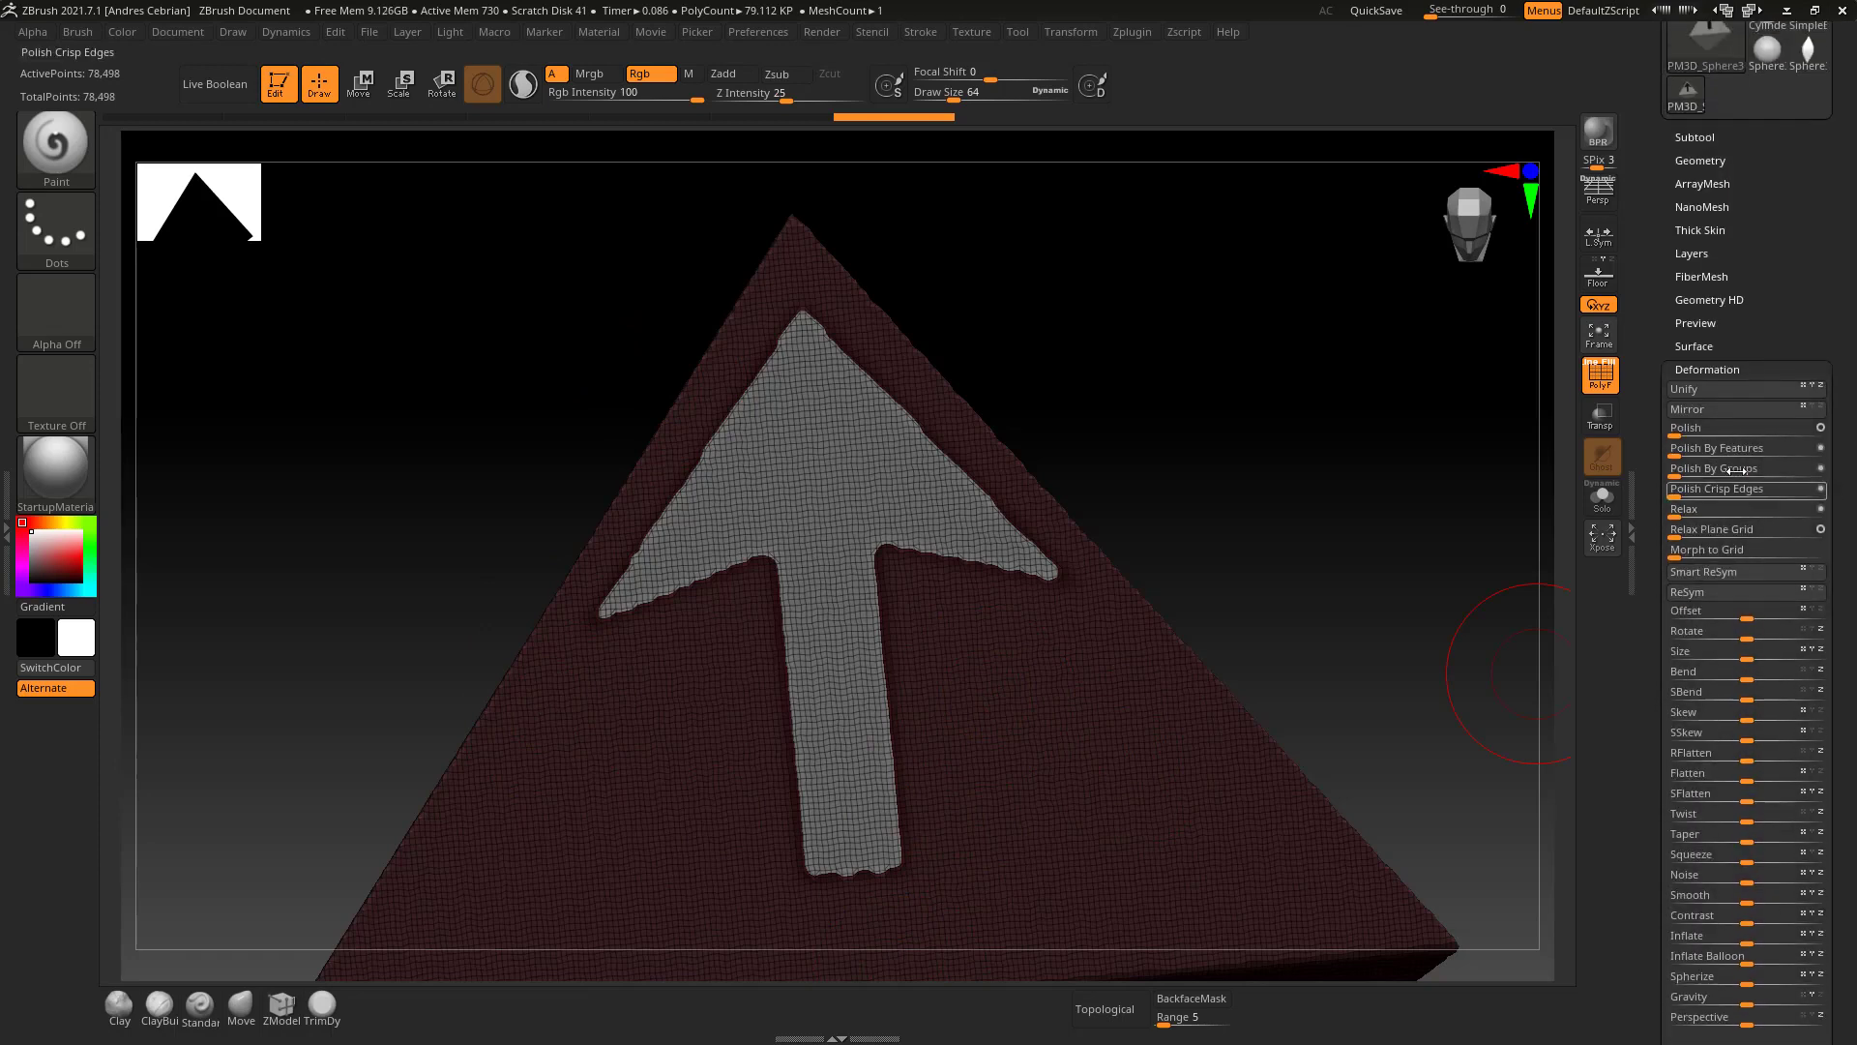
pyautogui.click(1674, 472)
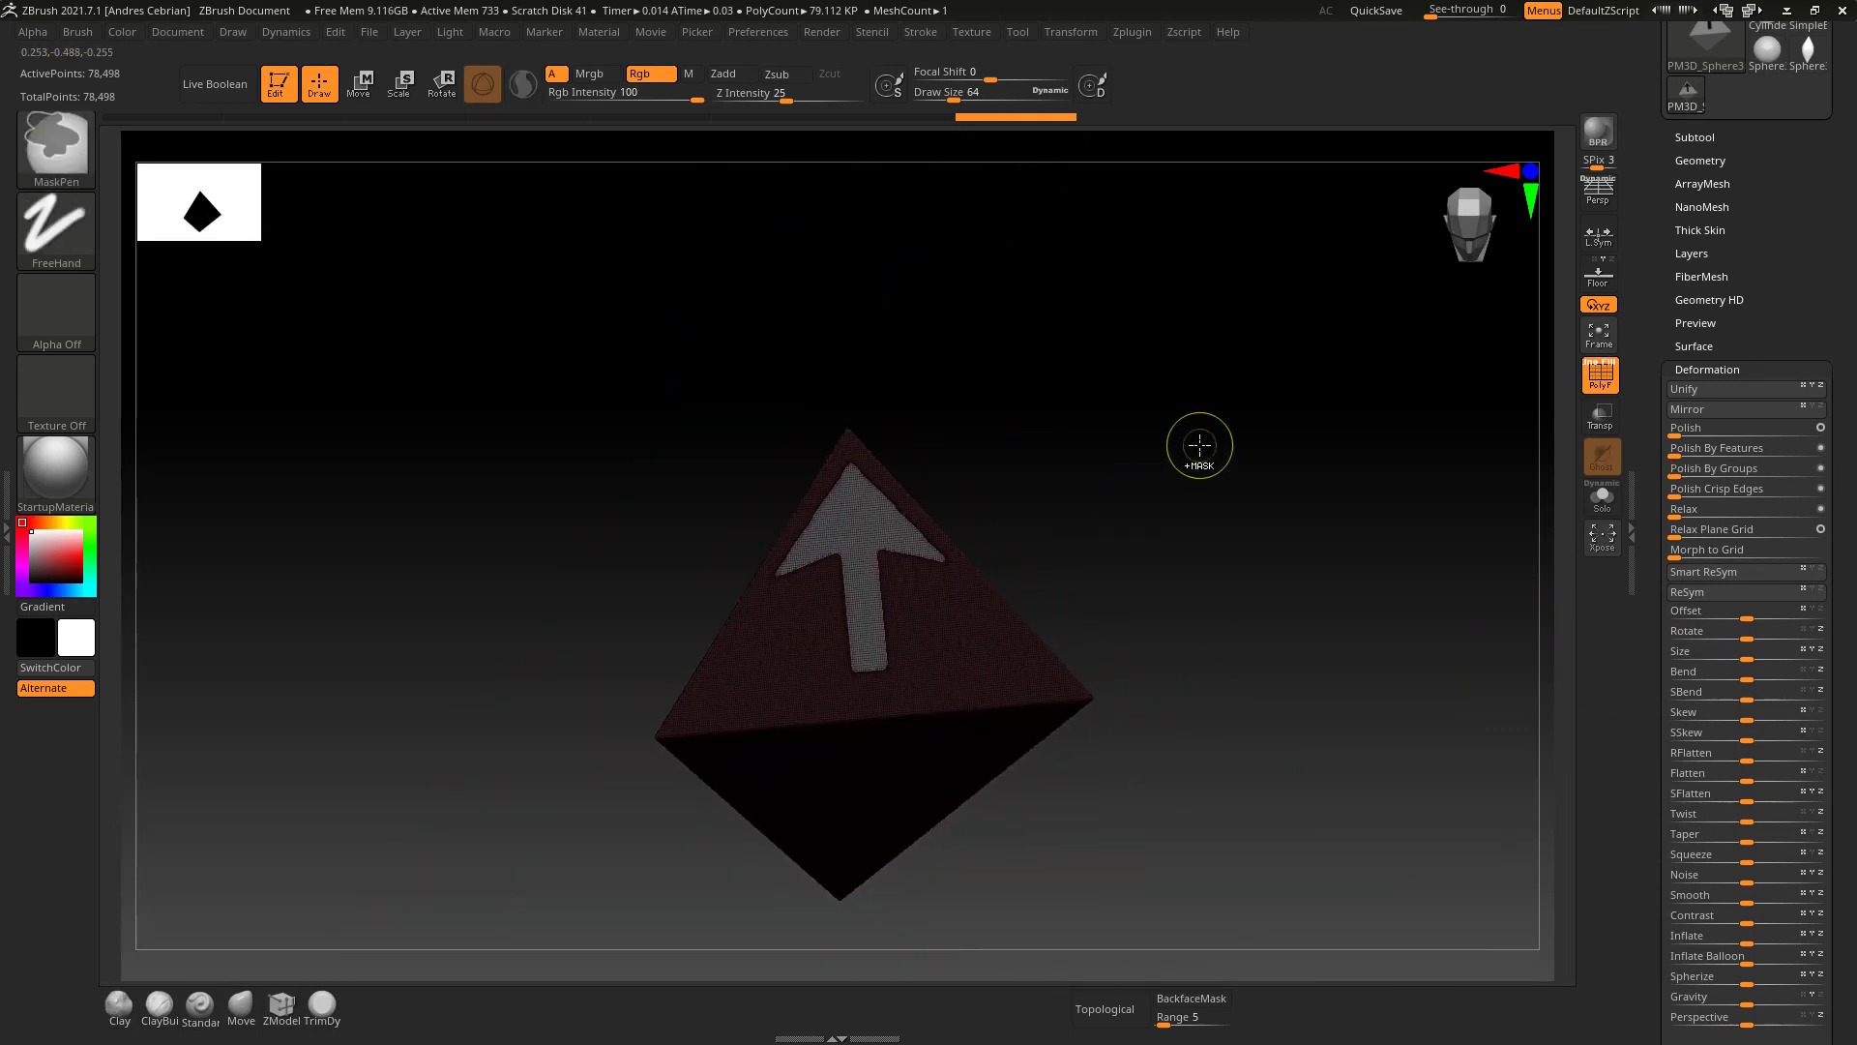
pyautogui.hotkey('shift', 'f')
pyautogui.keyDown('ctrl'); pyautogui.moveTo(1191, 452); pyautogui.dragTo(1149, 498); pyautogui.keyUp('ctrl')
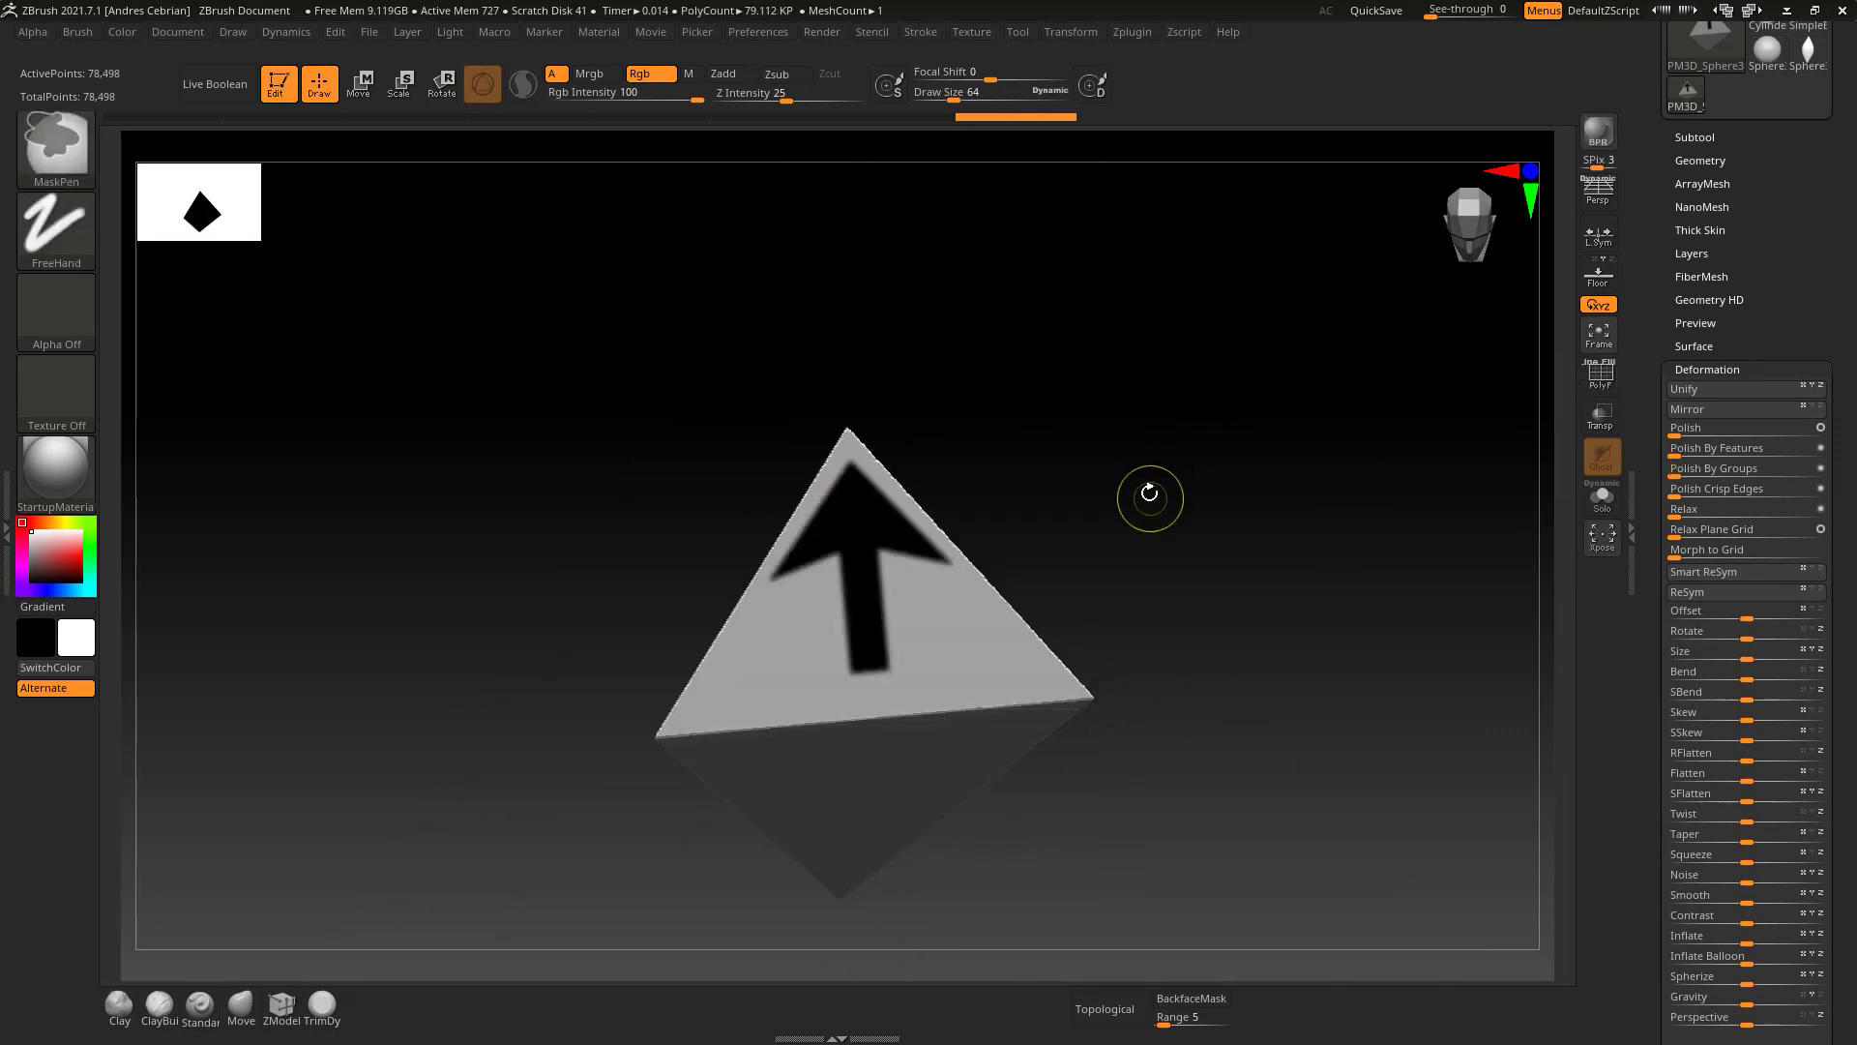
# Erase the black arrow paint with Color > FillObject and select the arrow polygroup.
pyautogui.click(124, 36)
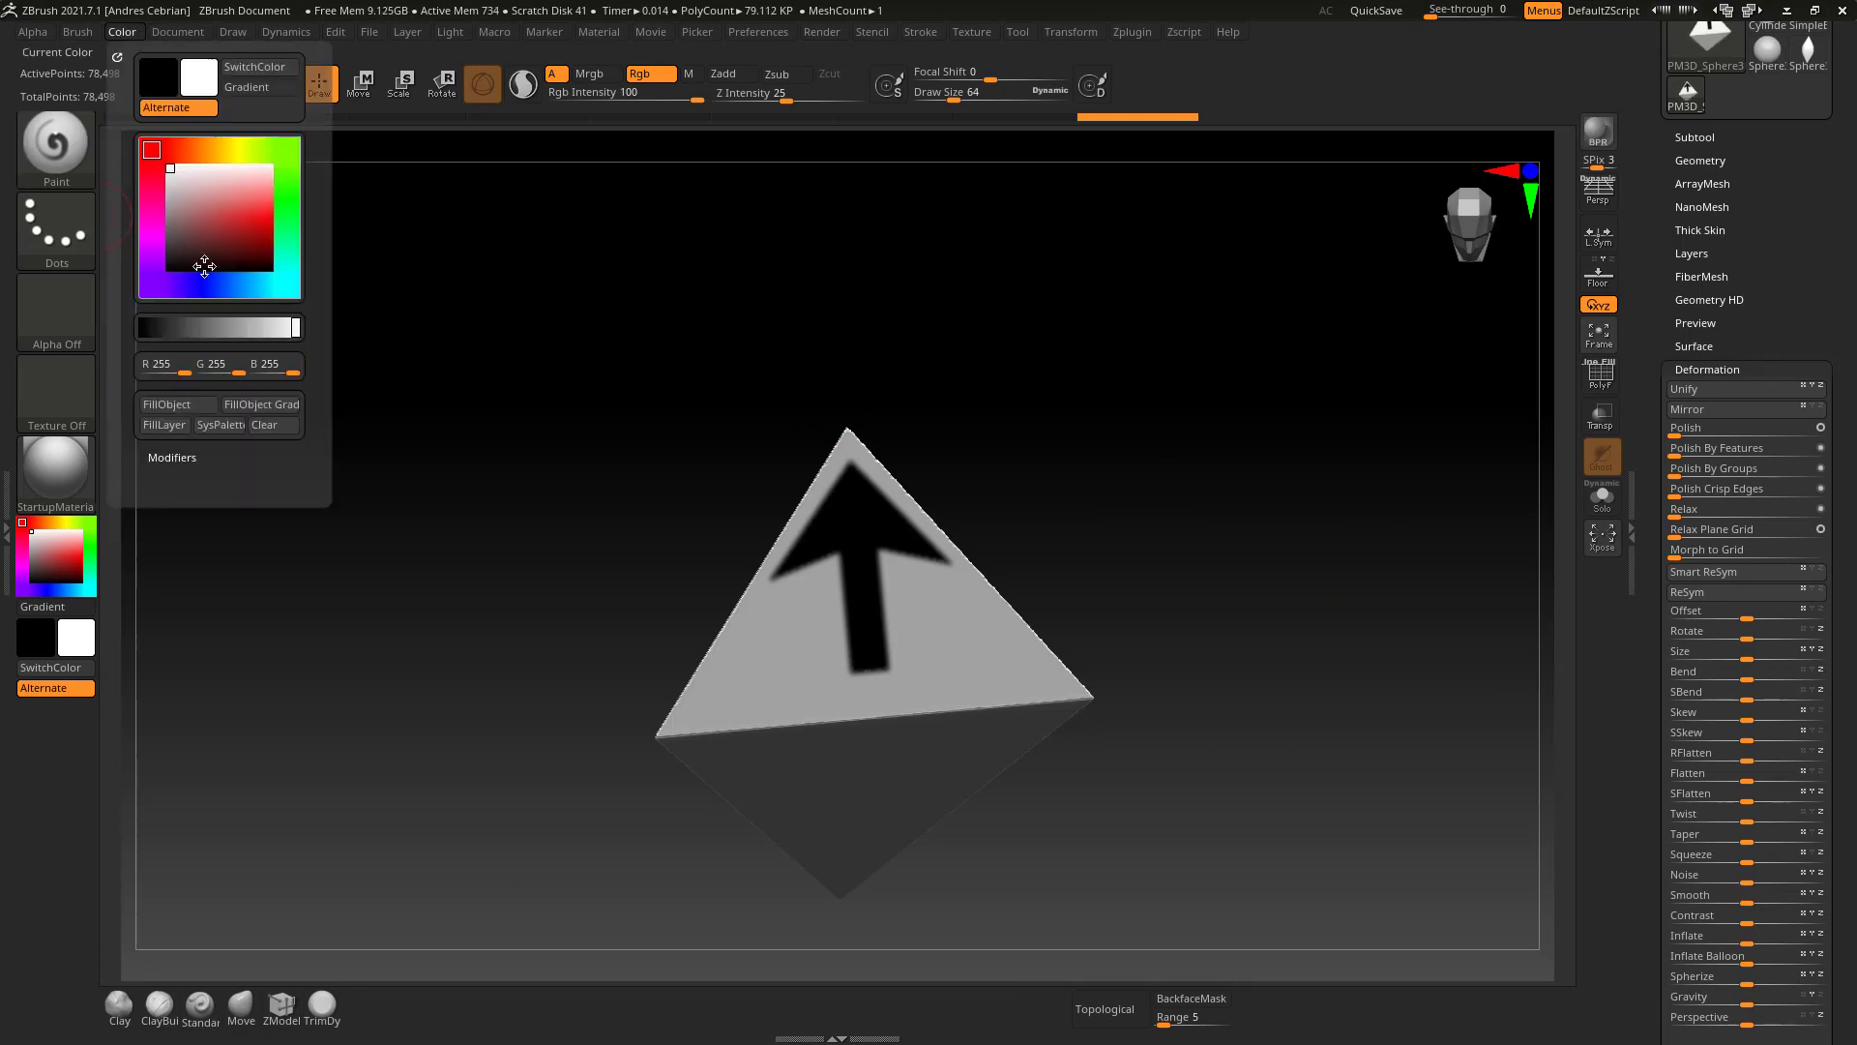
pyautogui.click(184, 418)
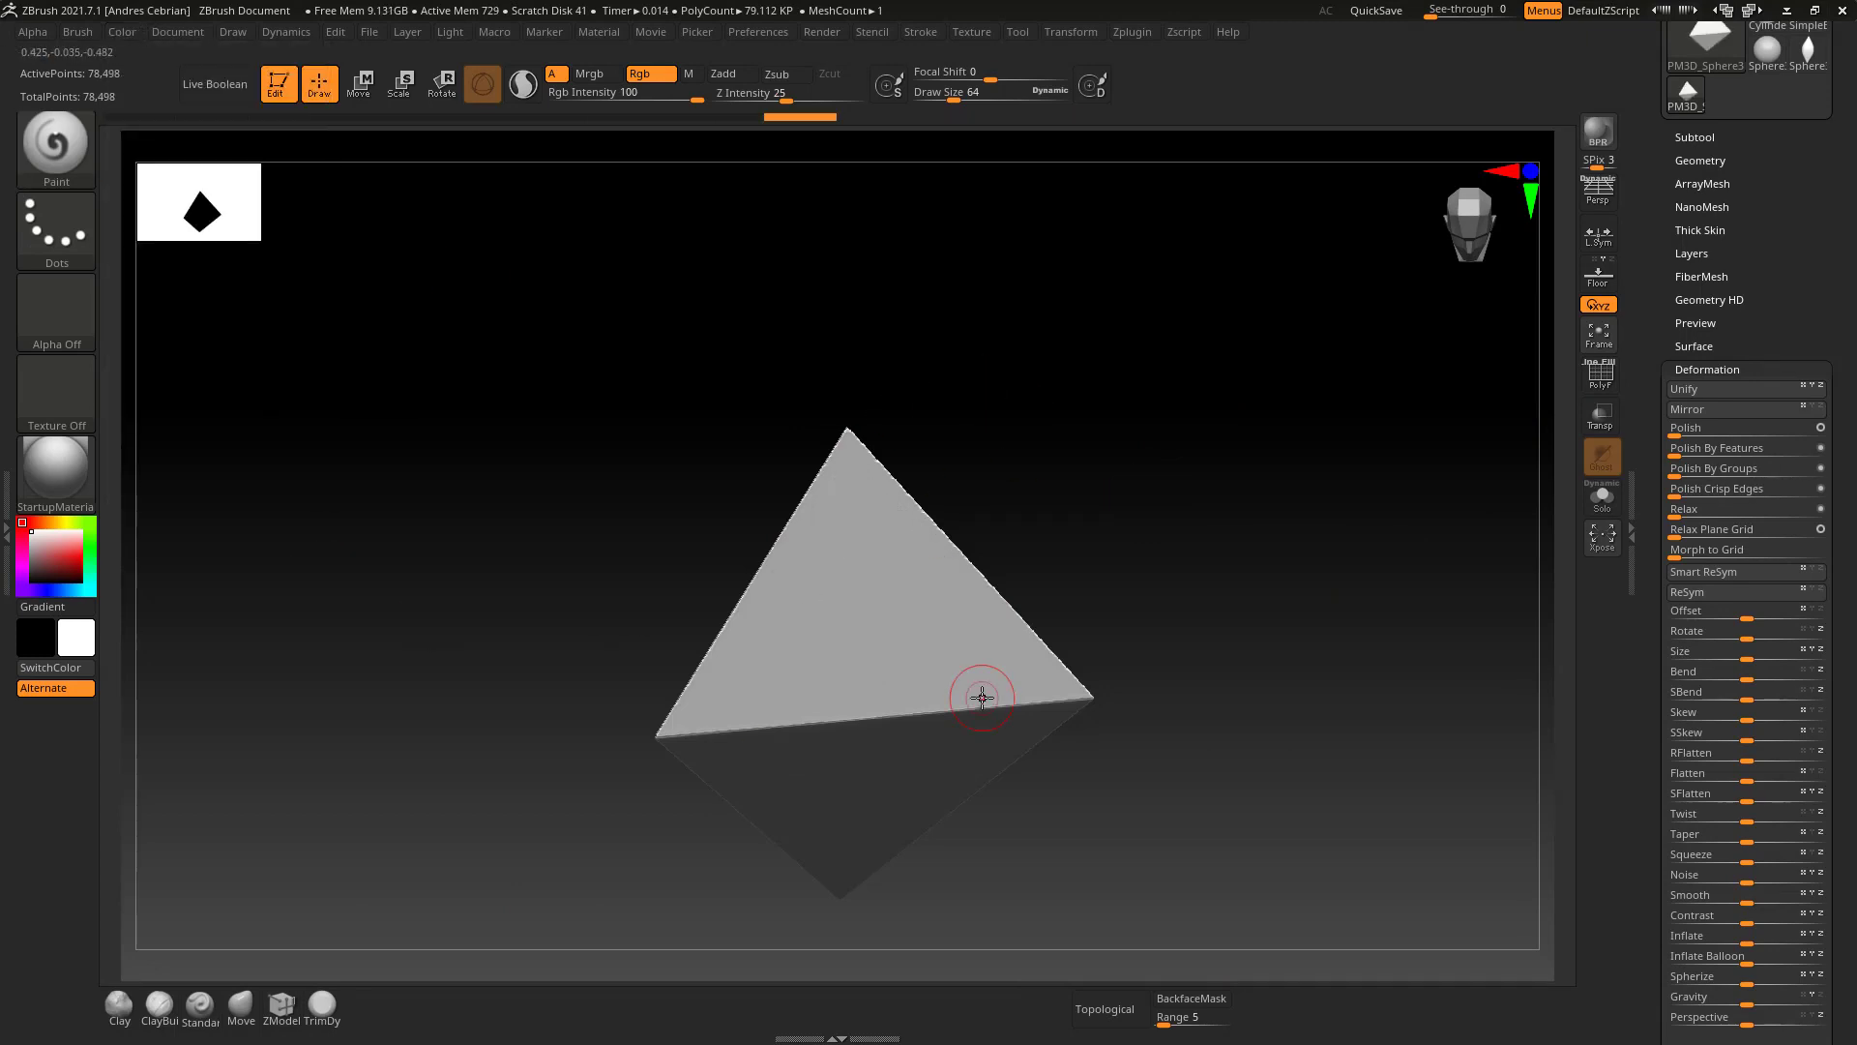
pyautogui.keyDown('ctrl'); pyautogui.keyDown('shift'); pyautogui.click(862, 537); pyautogui.keyUp('shift'); pyautogui.keyUp('ctrl')
pyautogui.keyDown('ctrl'); pyautogui.keyDown('shift'); pyautogui.click(1281, 530); pyautogui.keyUp('shift'); pyautogui.keyUp('ctrl')
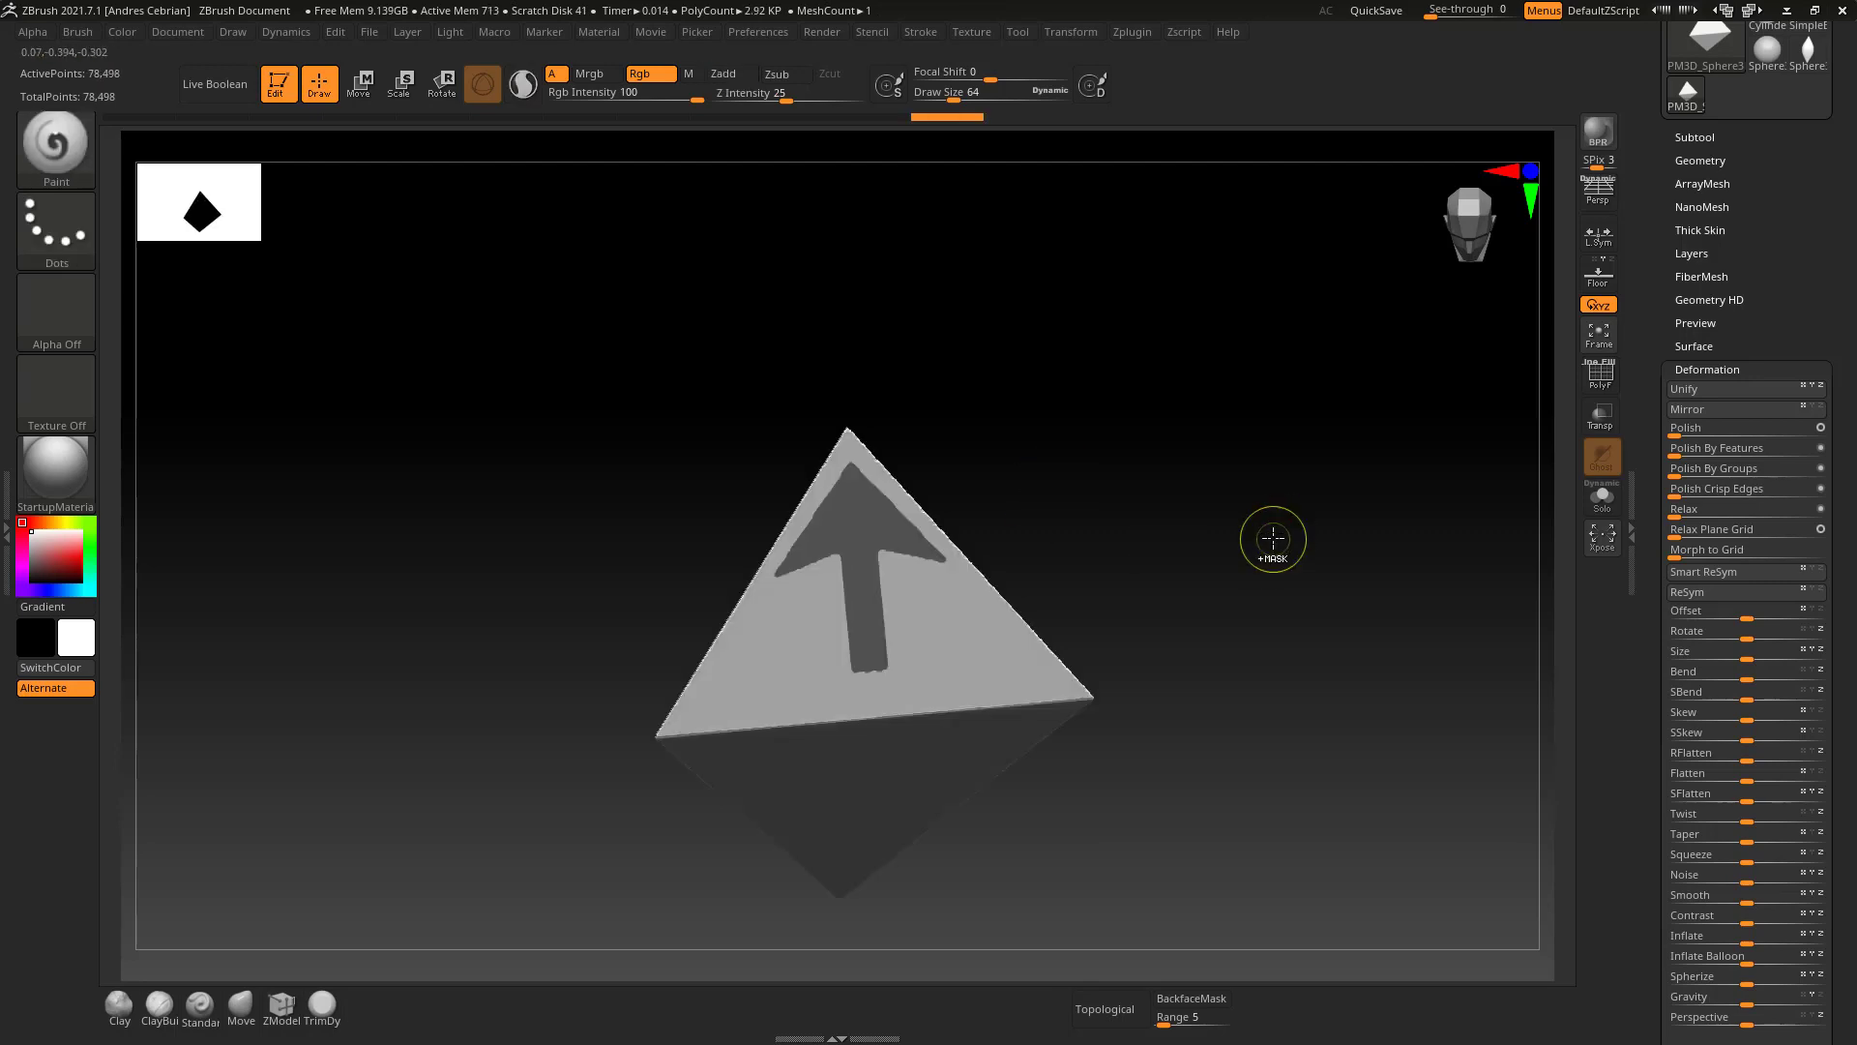
# Inflate the arrow region so it rises from the pyramid face, then snap to front view.
pyautogui.moveTo(1268, 531); pyautogui.dragTo(1412, 622)
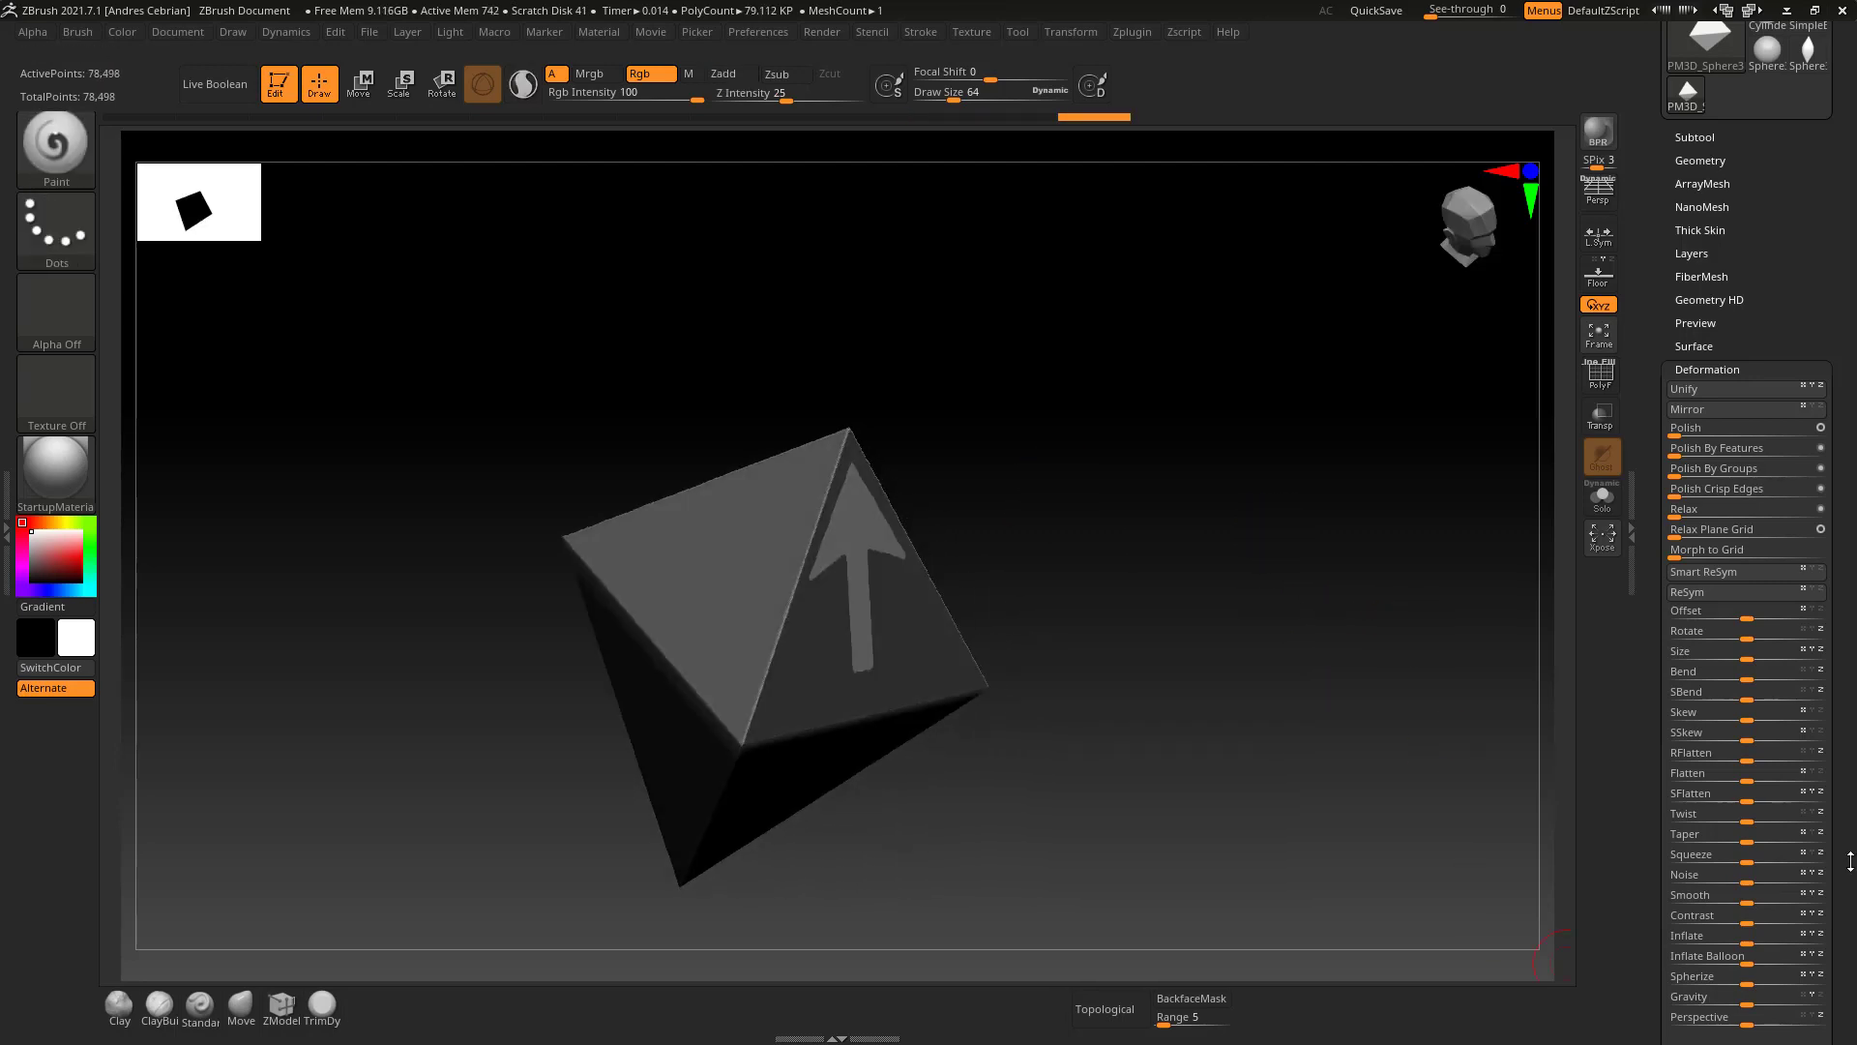
pyautogui.scroll(-3, 1741, 735)
pyautogui.moveTo(1756, 754); pyautogui.dragTo(1784, 754)
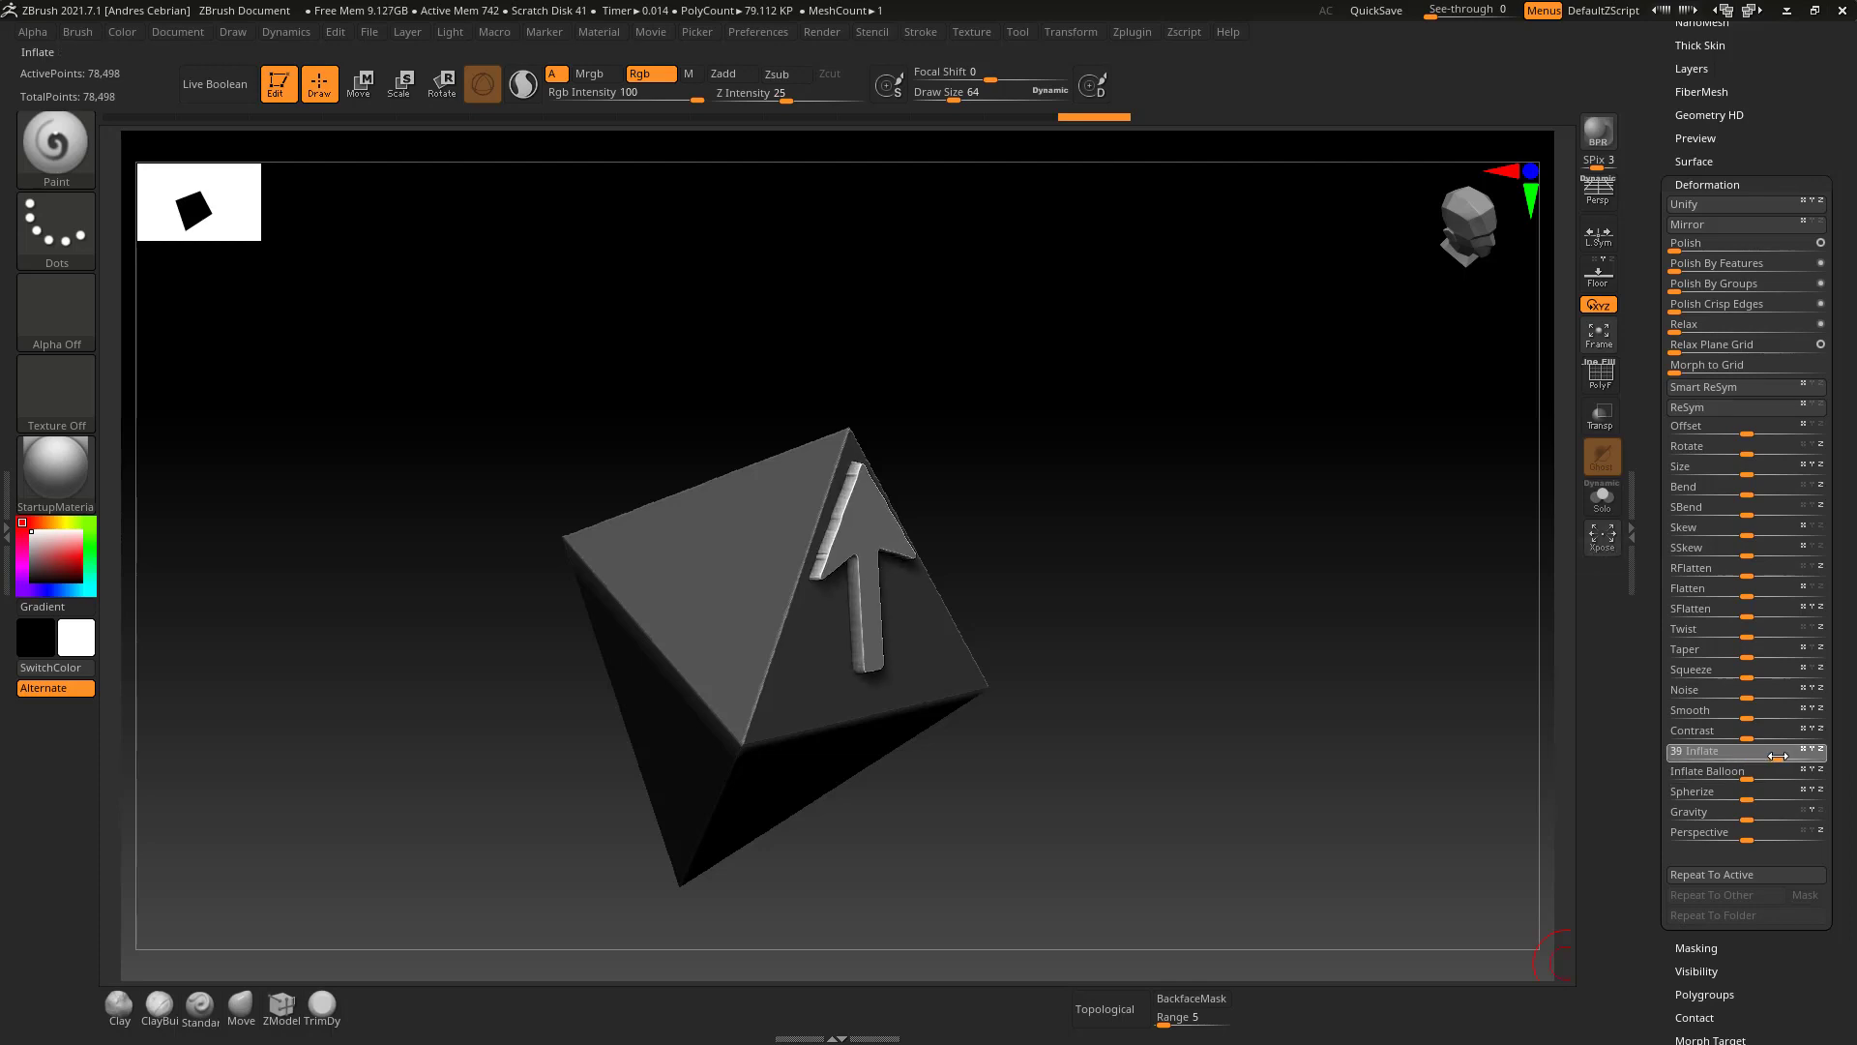
pyautogui.moveTo(1054, 503)
pyautogui.mouseDown()
pyautogui.moveTo(1096, 458)
pyautogui.moveTo(1024, 489)
pyautogui.mouseUp()
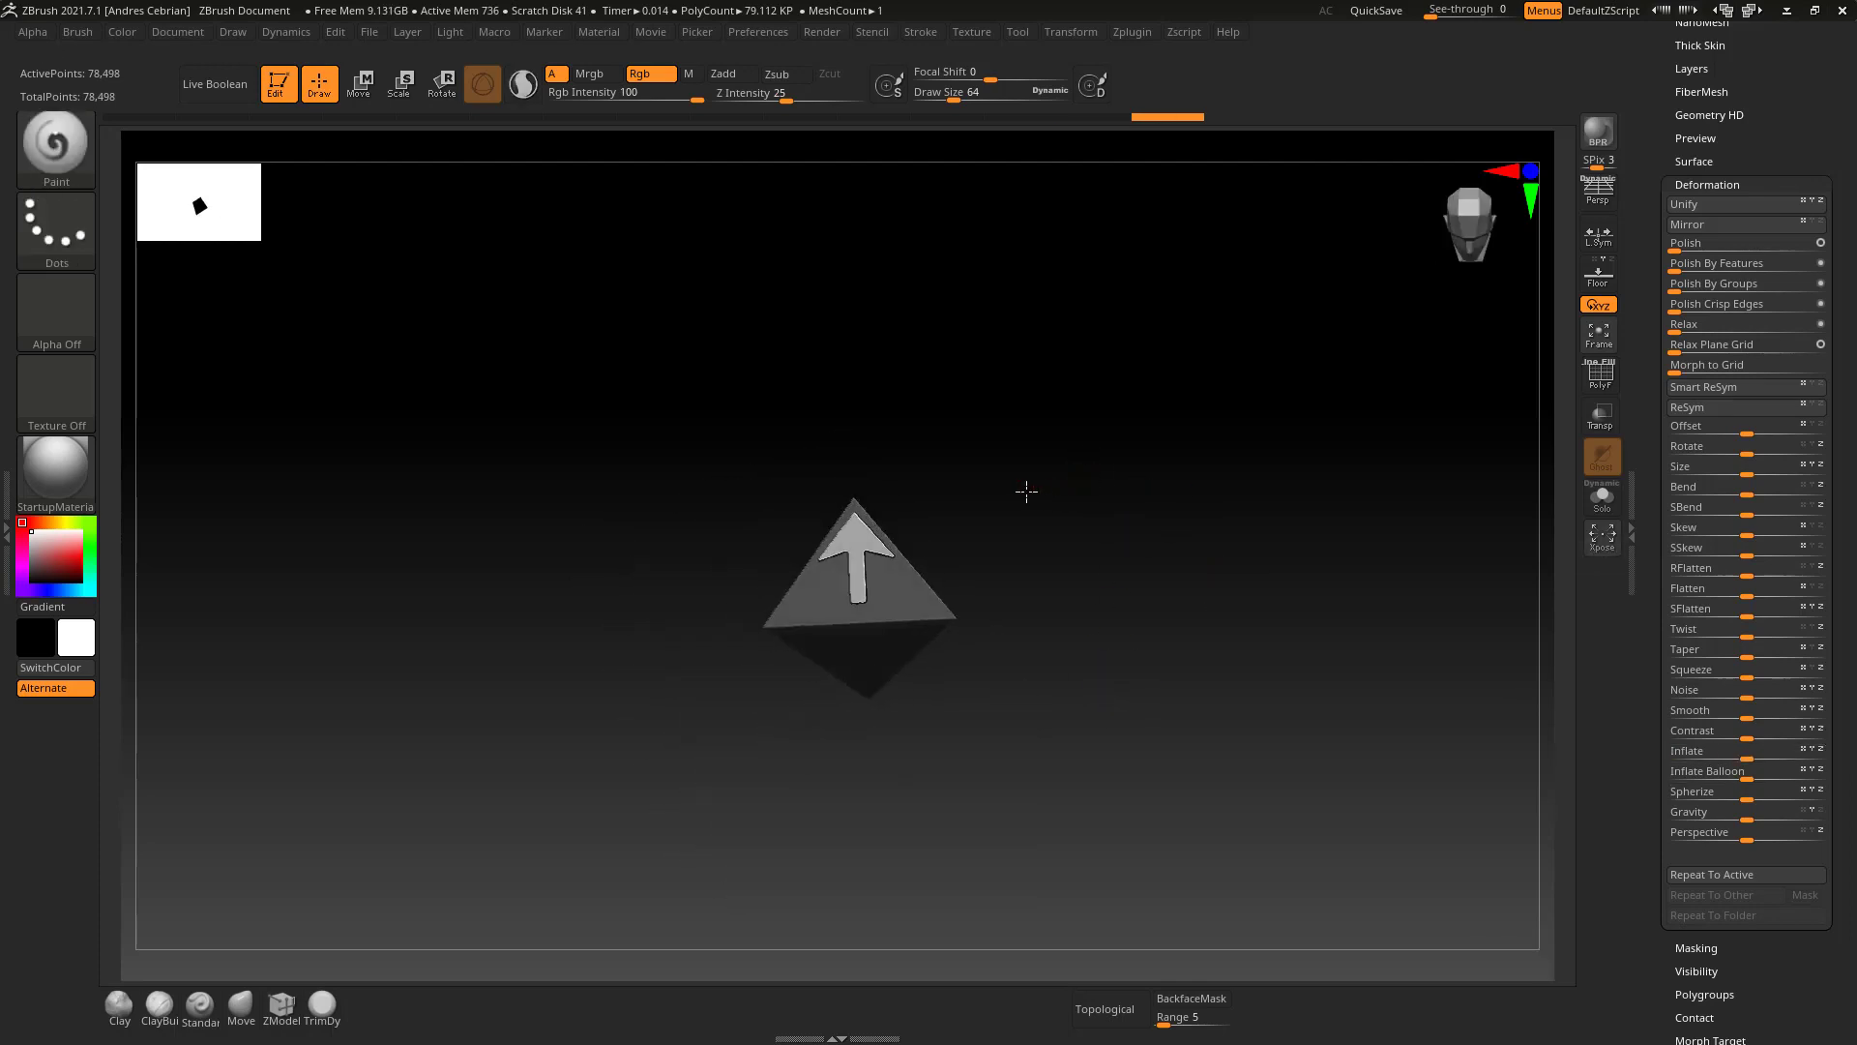
pyautogui.moveTo(1024, 490)
pyautogui.keyDown('ctrl'); pyautogui.mouseDown(button='right')
pyautogui.moveTo(970, 842)
pyautogui.moveTo(903, 456)
pyautogui.mouseUp(button='right'); pyautogui.keyUp('ctrl')
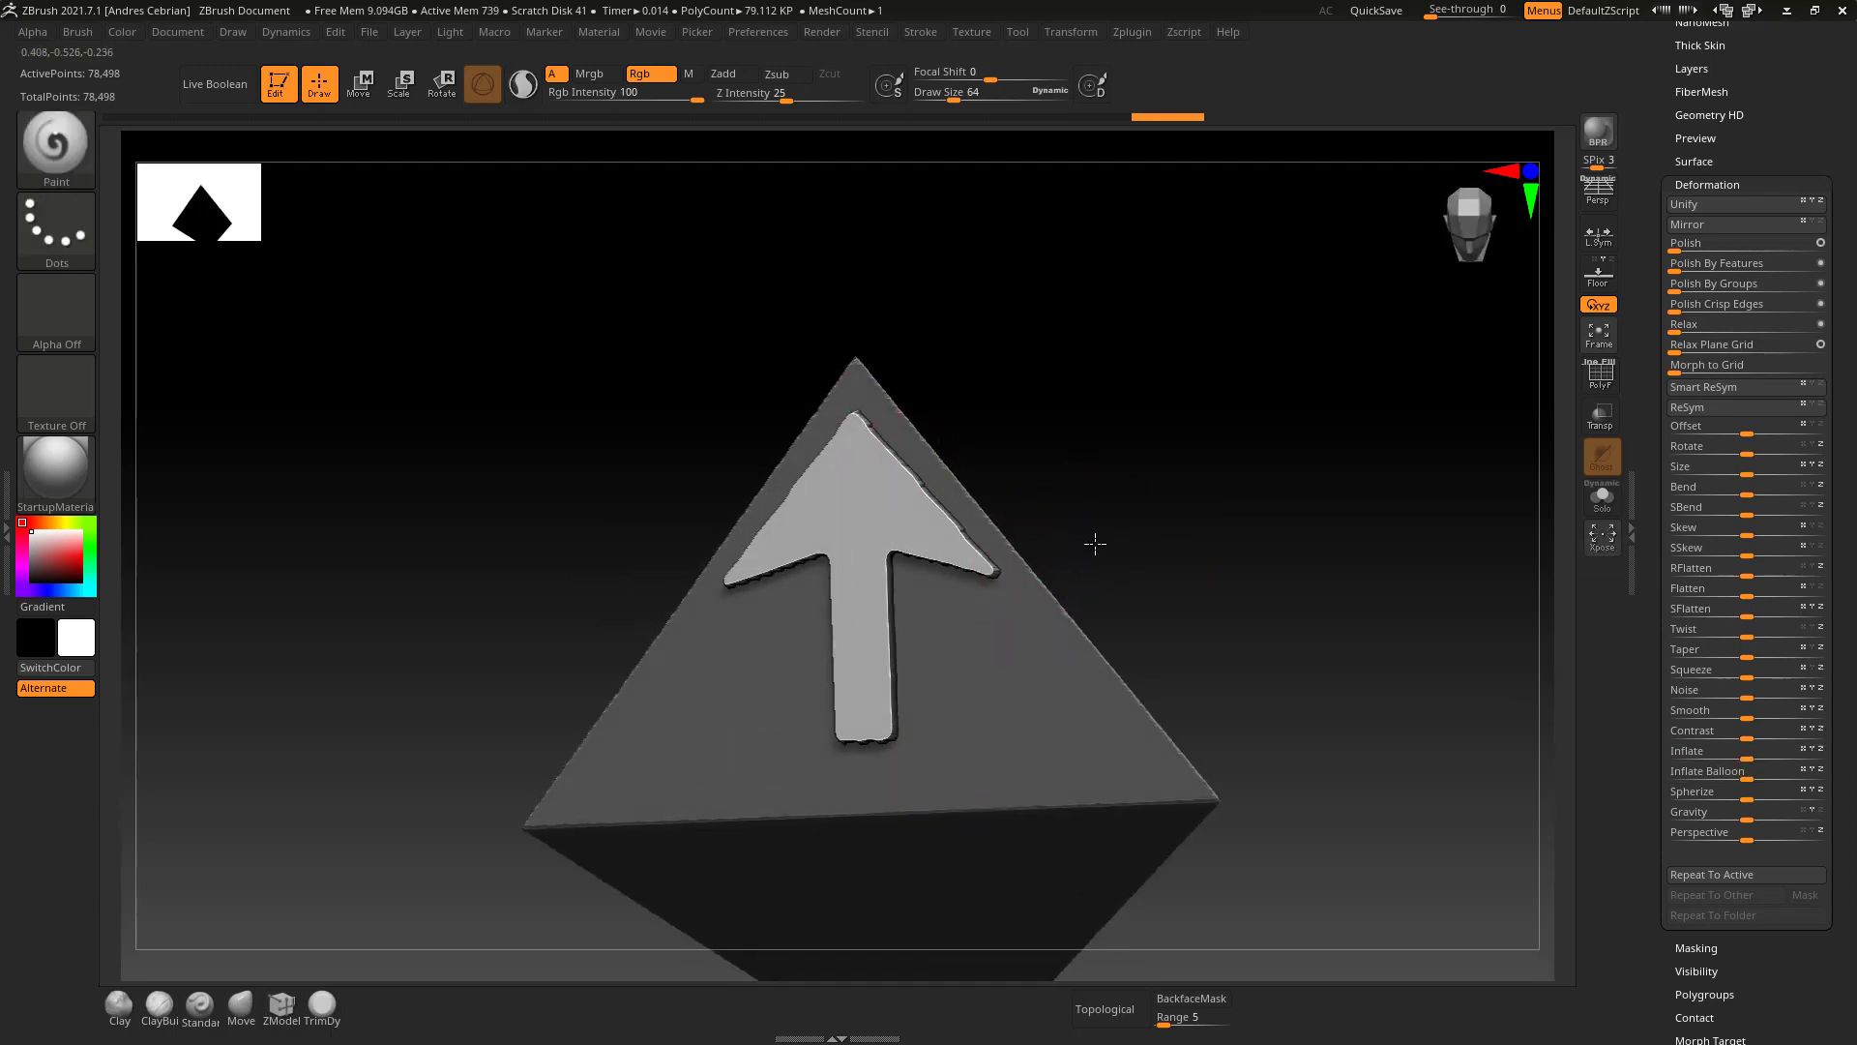
# Undo the last change and tilt the pyramid to inspect the inflated arrow from above.
pyautogui.hotkey('ctrl', 'z')
pyautogui.hotkey('ctrl', 'z')
pyautogui.hotkey('ctrl', 'z')
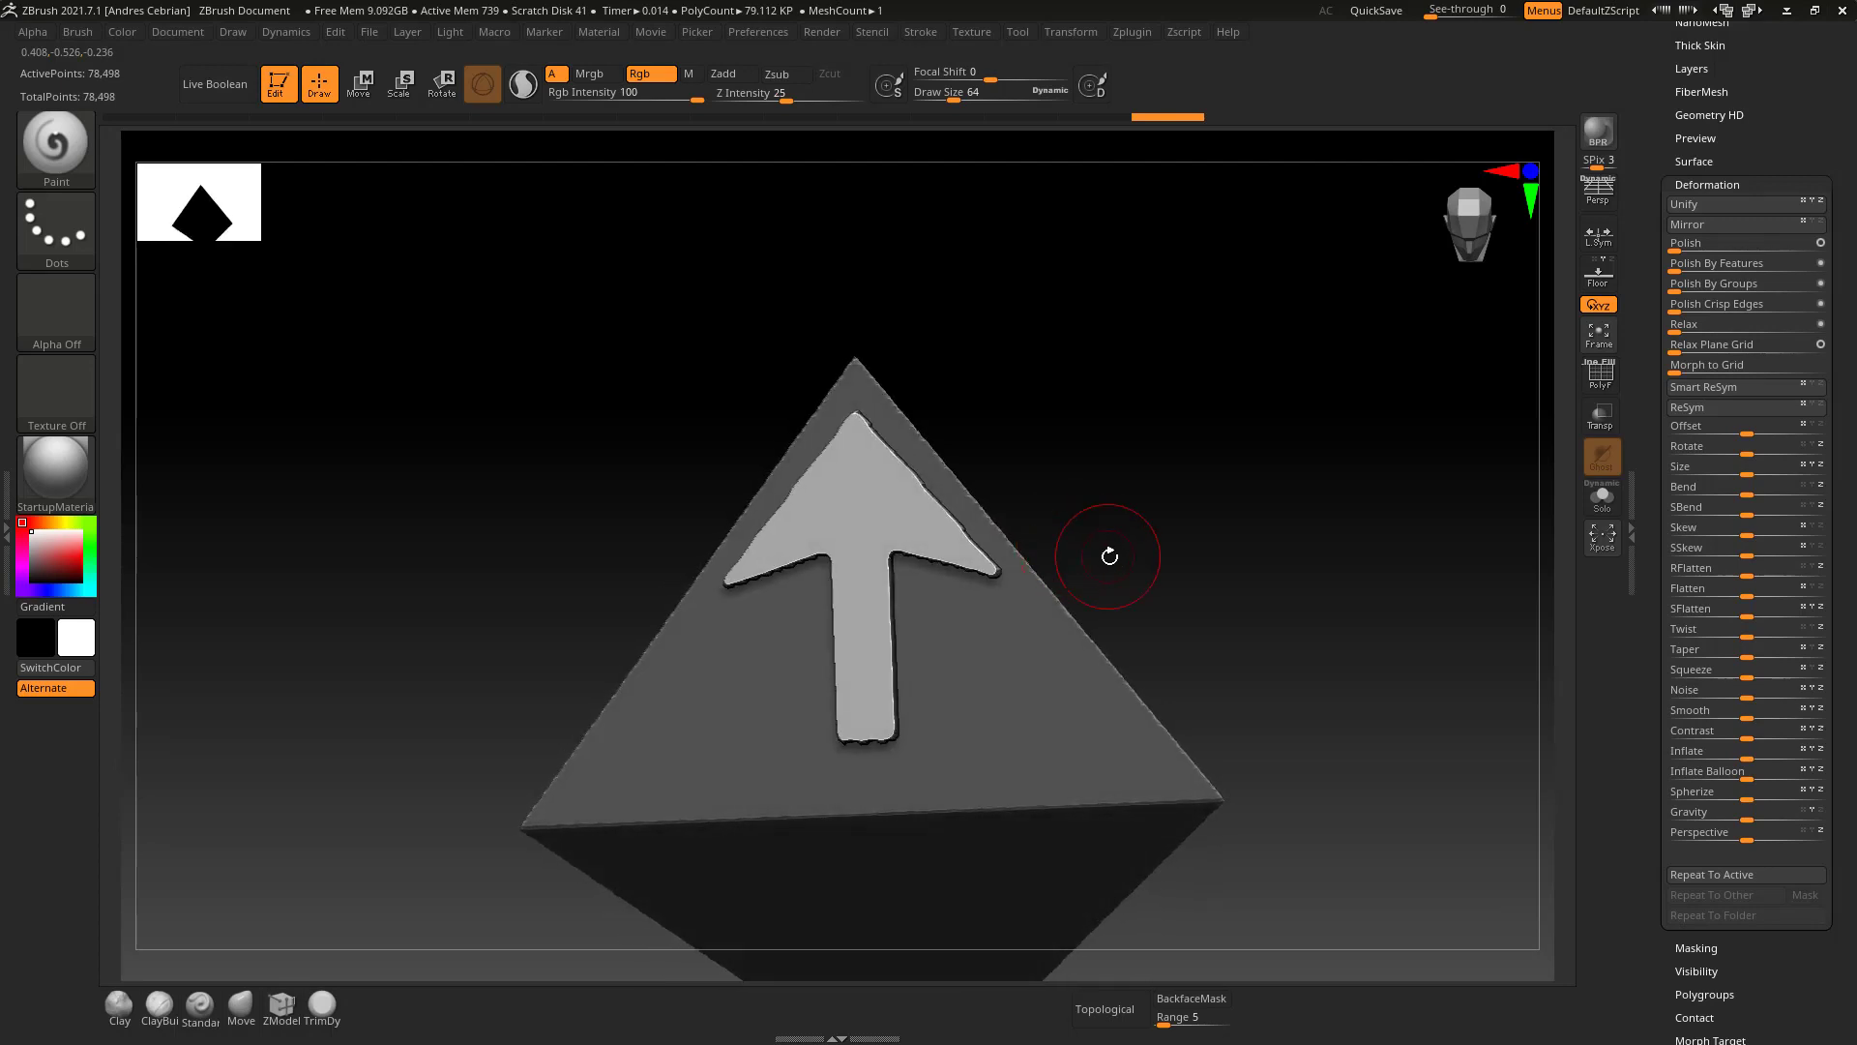
pyautogui.moveTo(1113, 590)
pyautogui.mouseDown()
pyautogui.moveTo(1094, 608)
pyautogui.moveTo(1173, 564)
pyautogui.mouseUp()
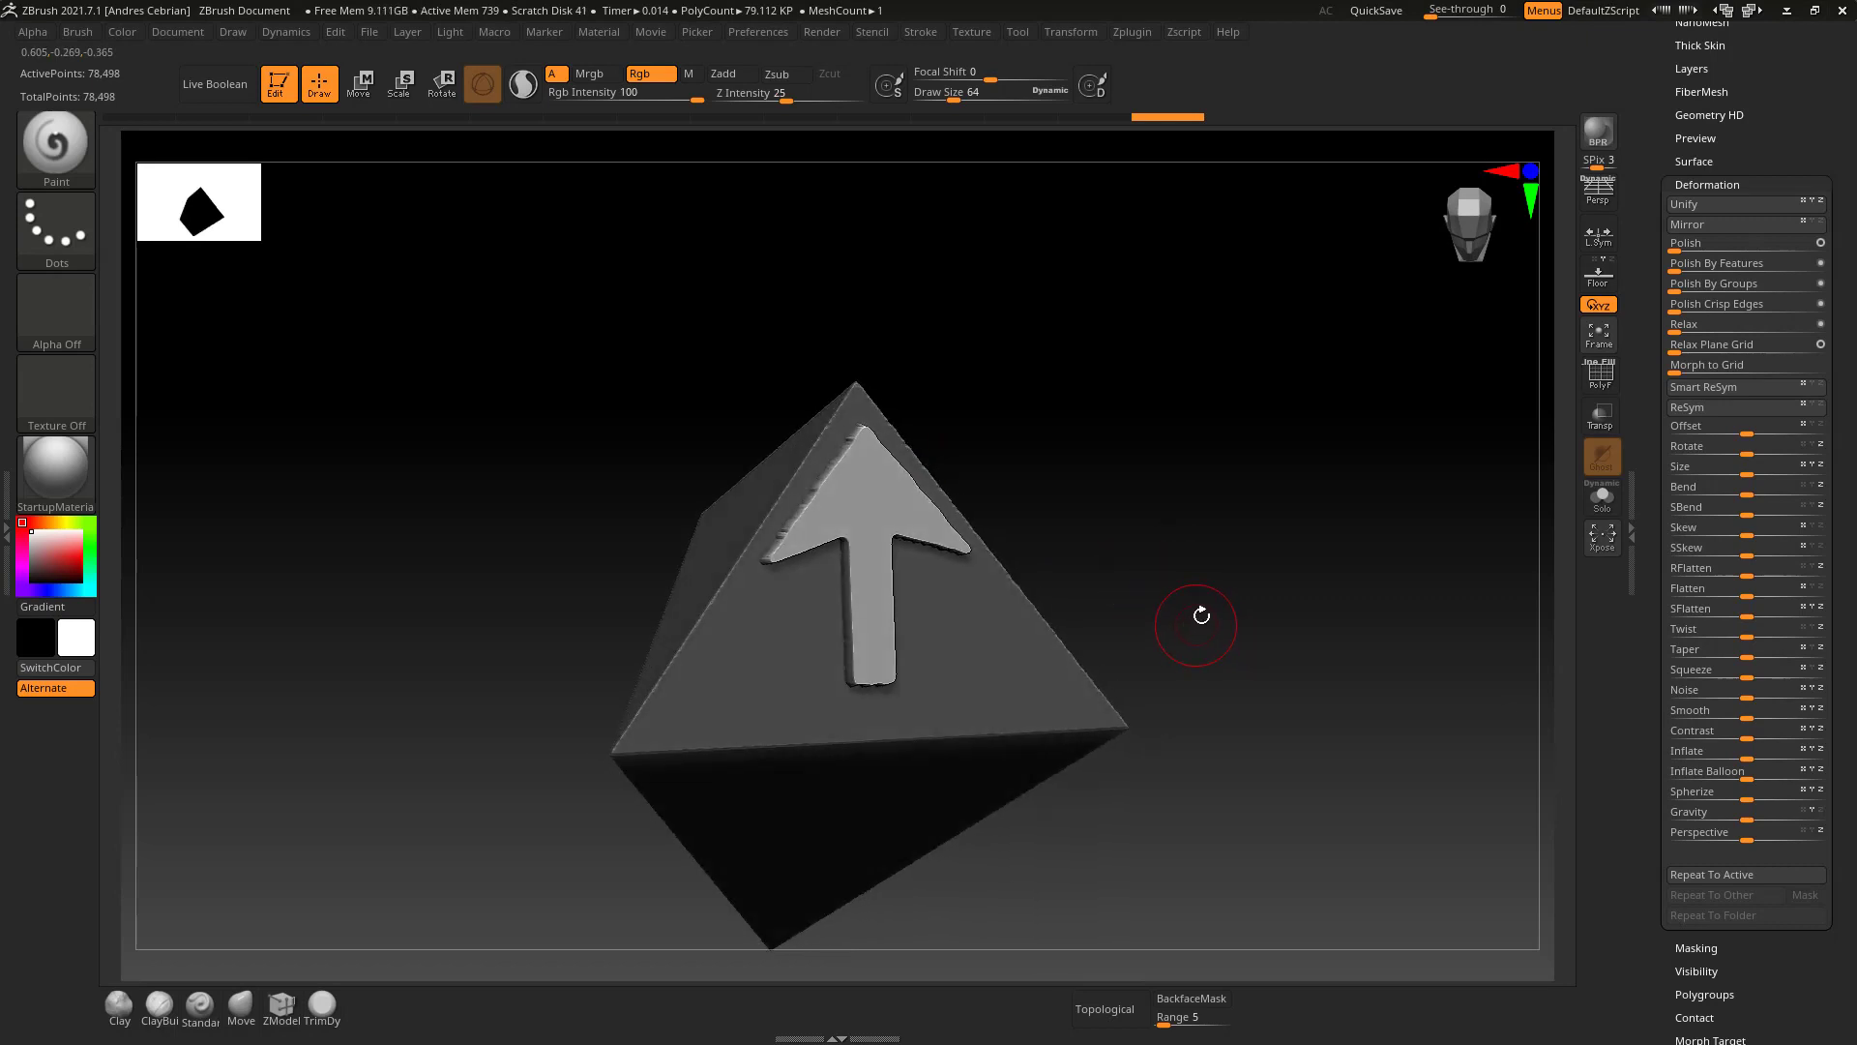
pyautogui.moveTo(1229, 670); pyautogui.dragTo(1232, 613)
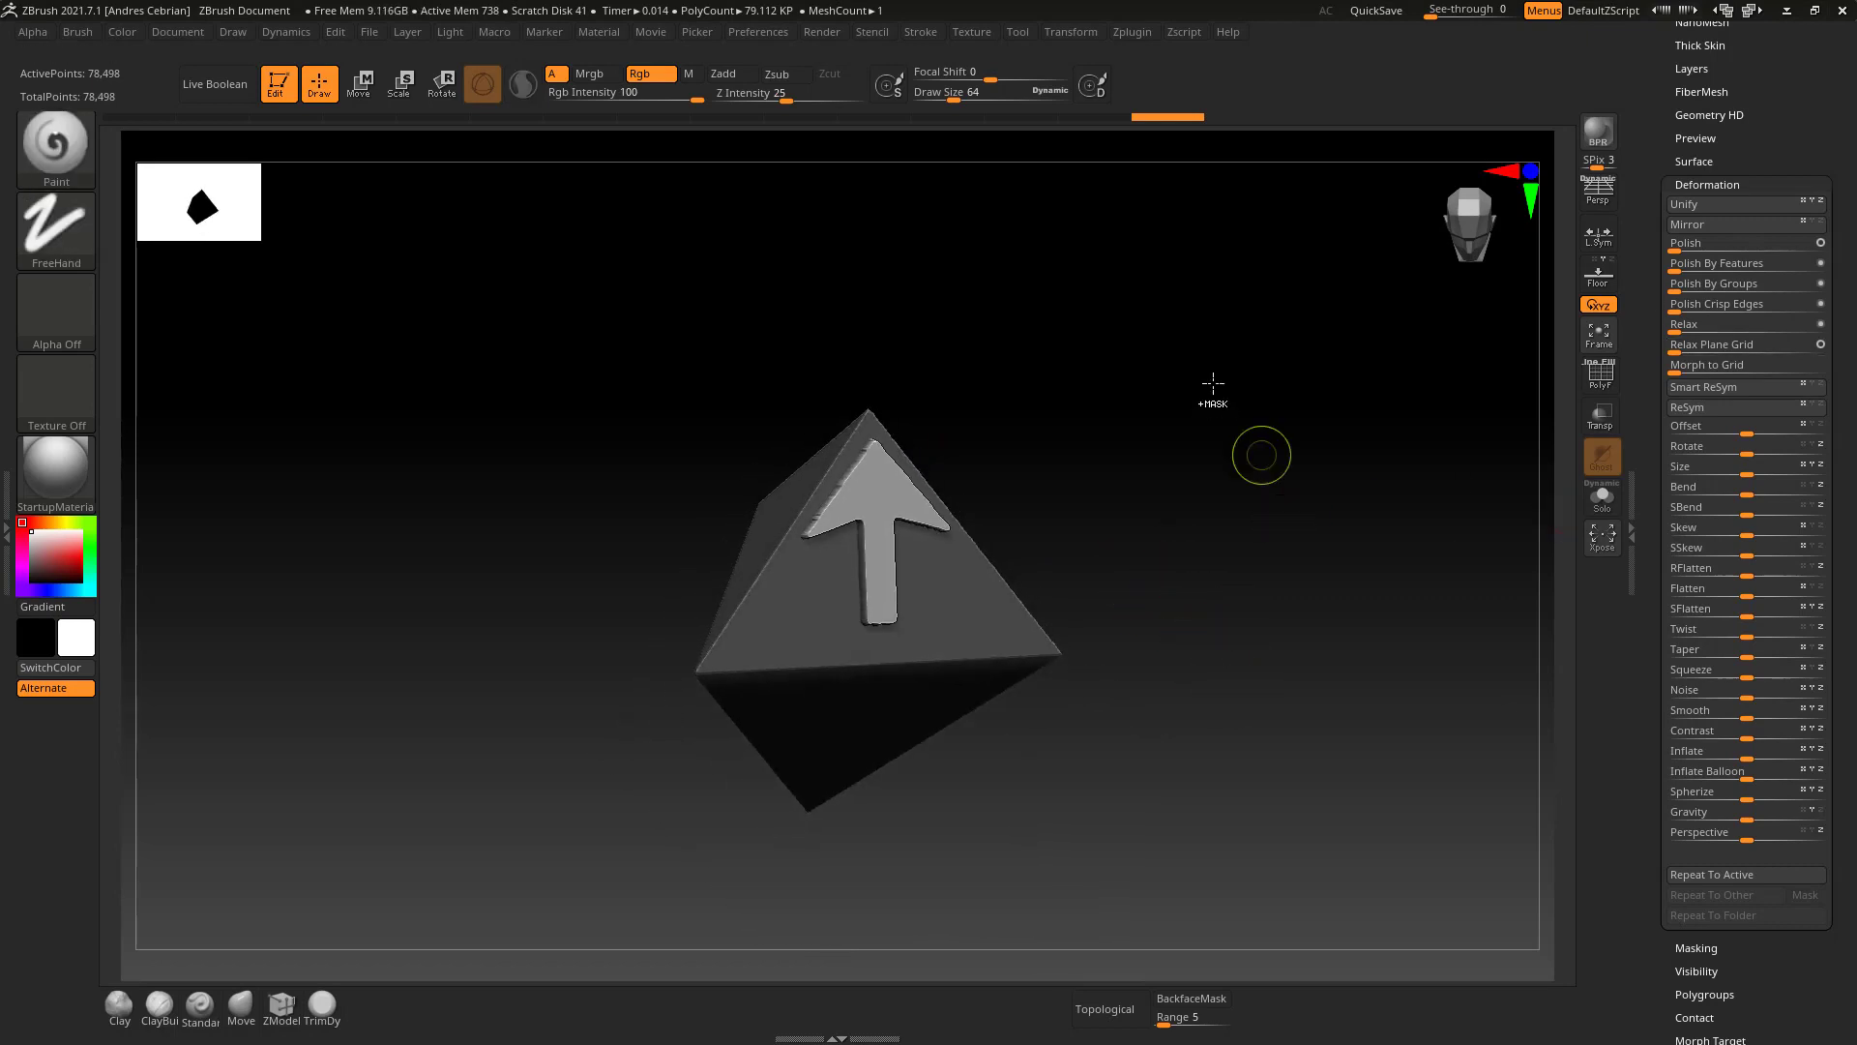
pyautogui.scroll(5, 1681, 331)
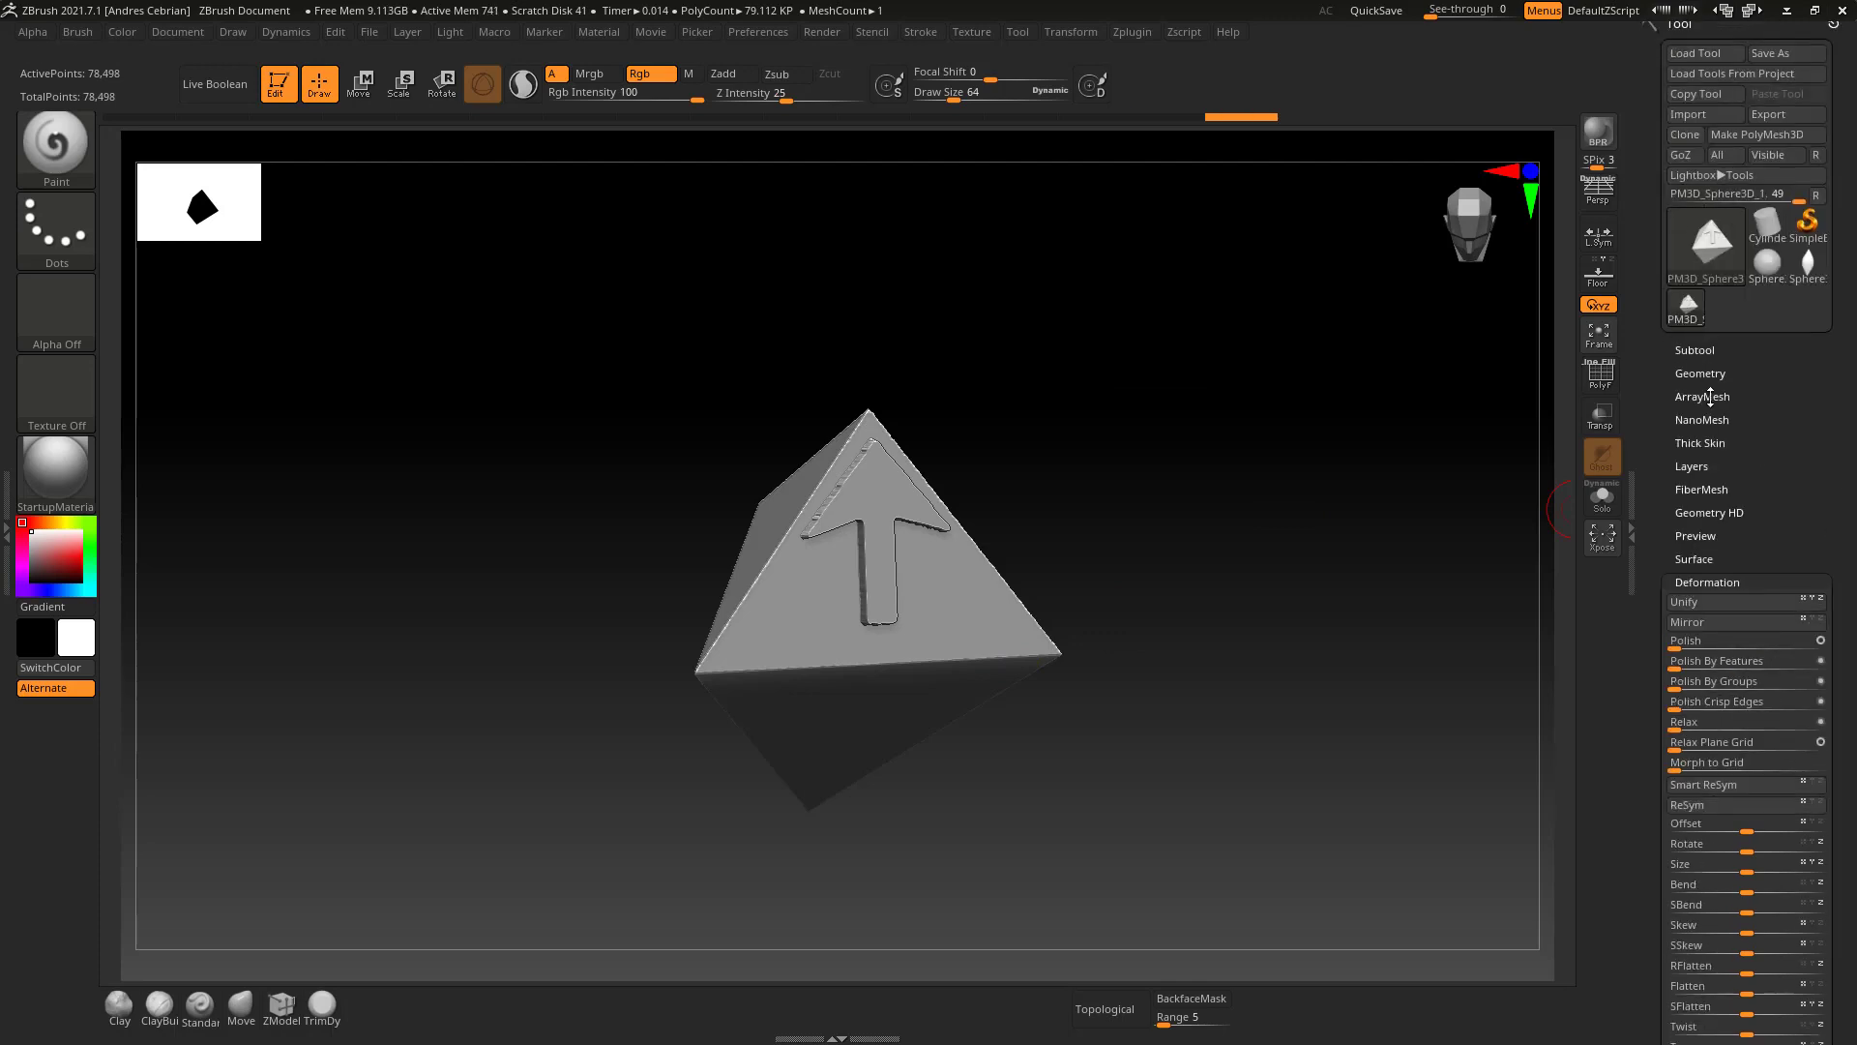
# Run ClayPolish from Tool > Geometry and zoom in on the arrow's edge.
pyautogui.click(1680, 373)
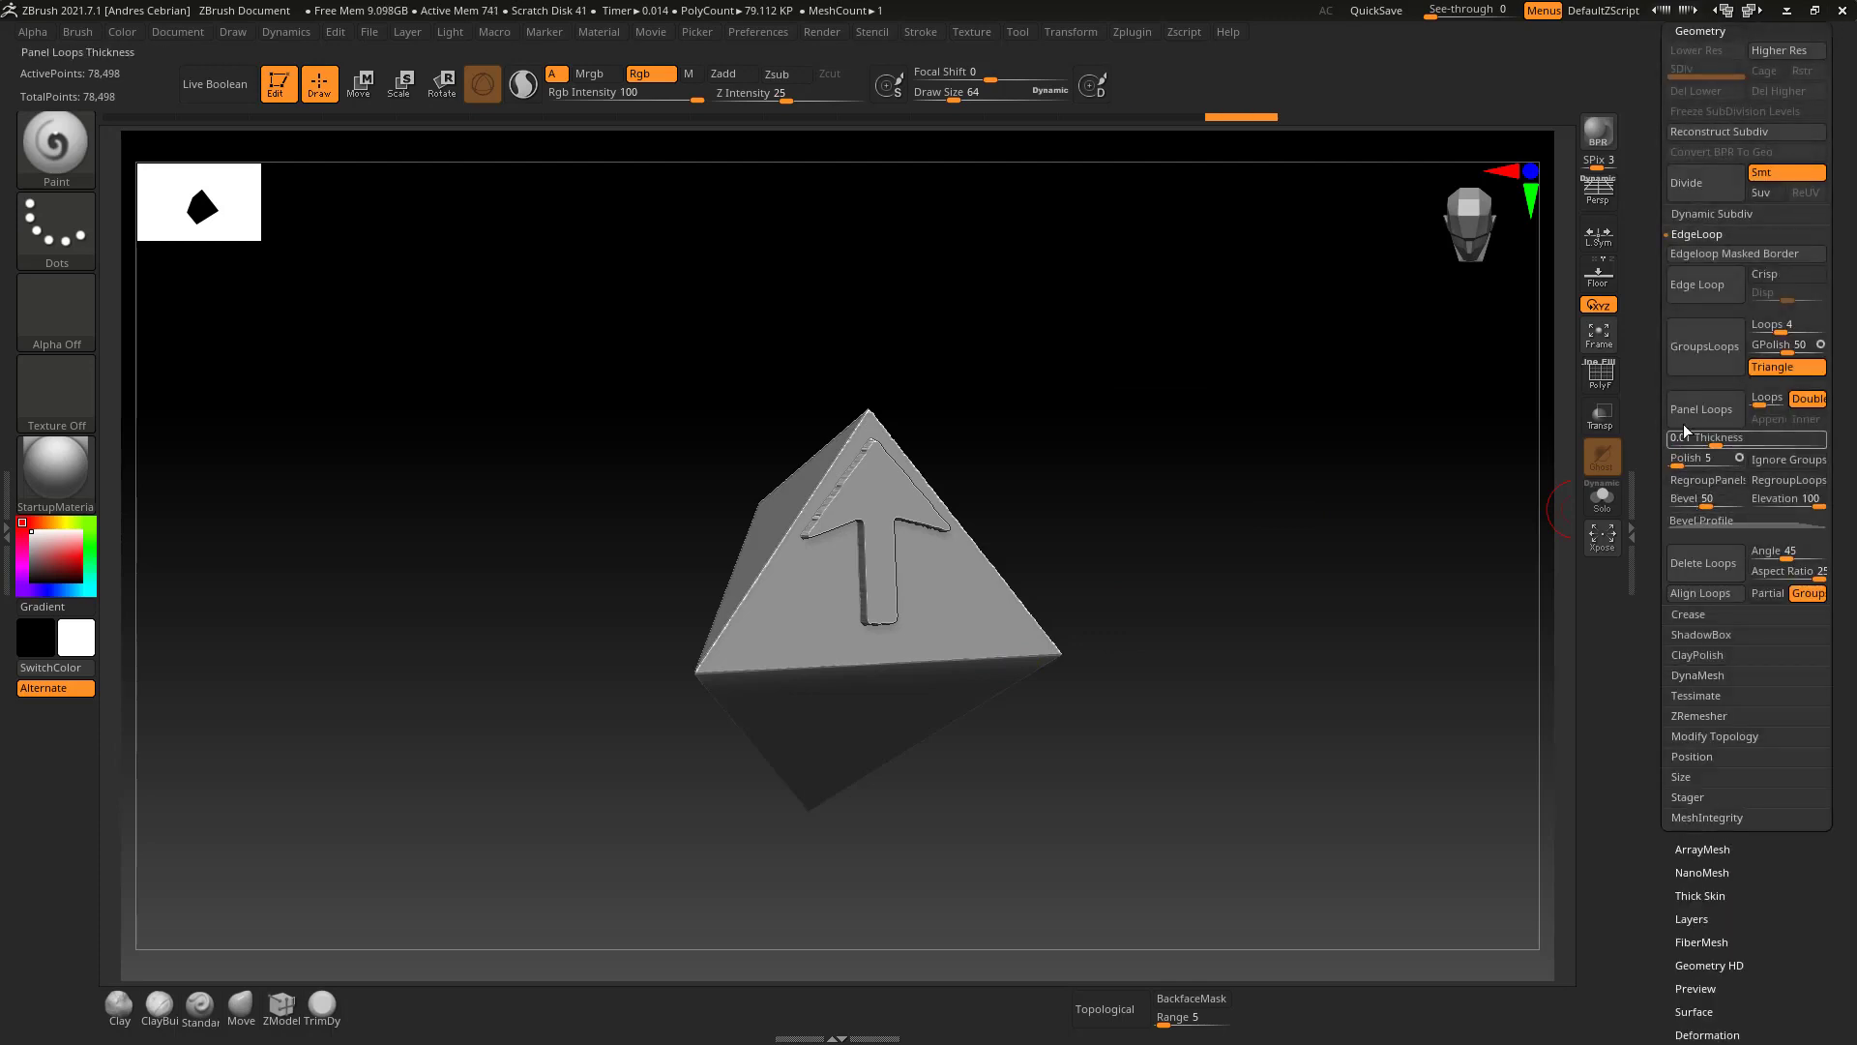
pyautogui.click(1699, 655)
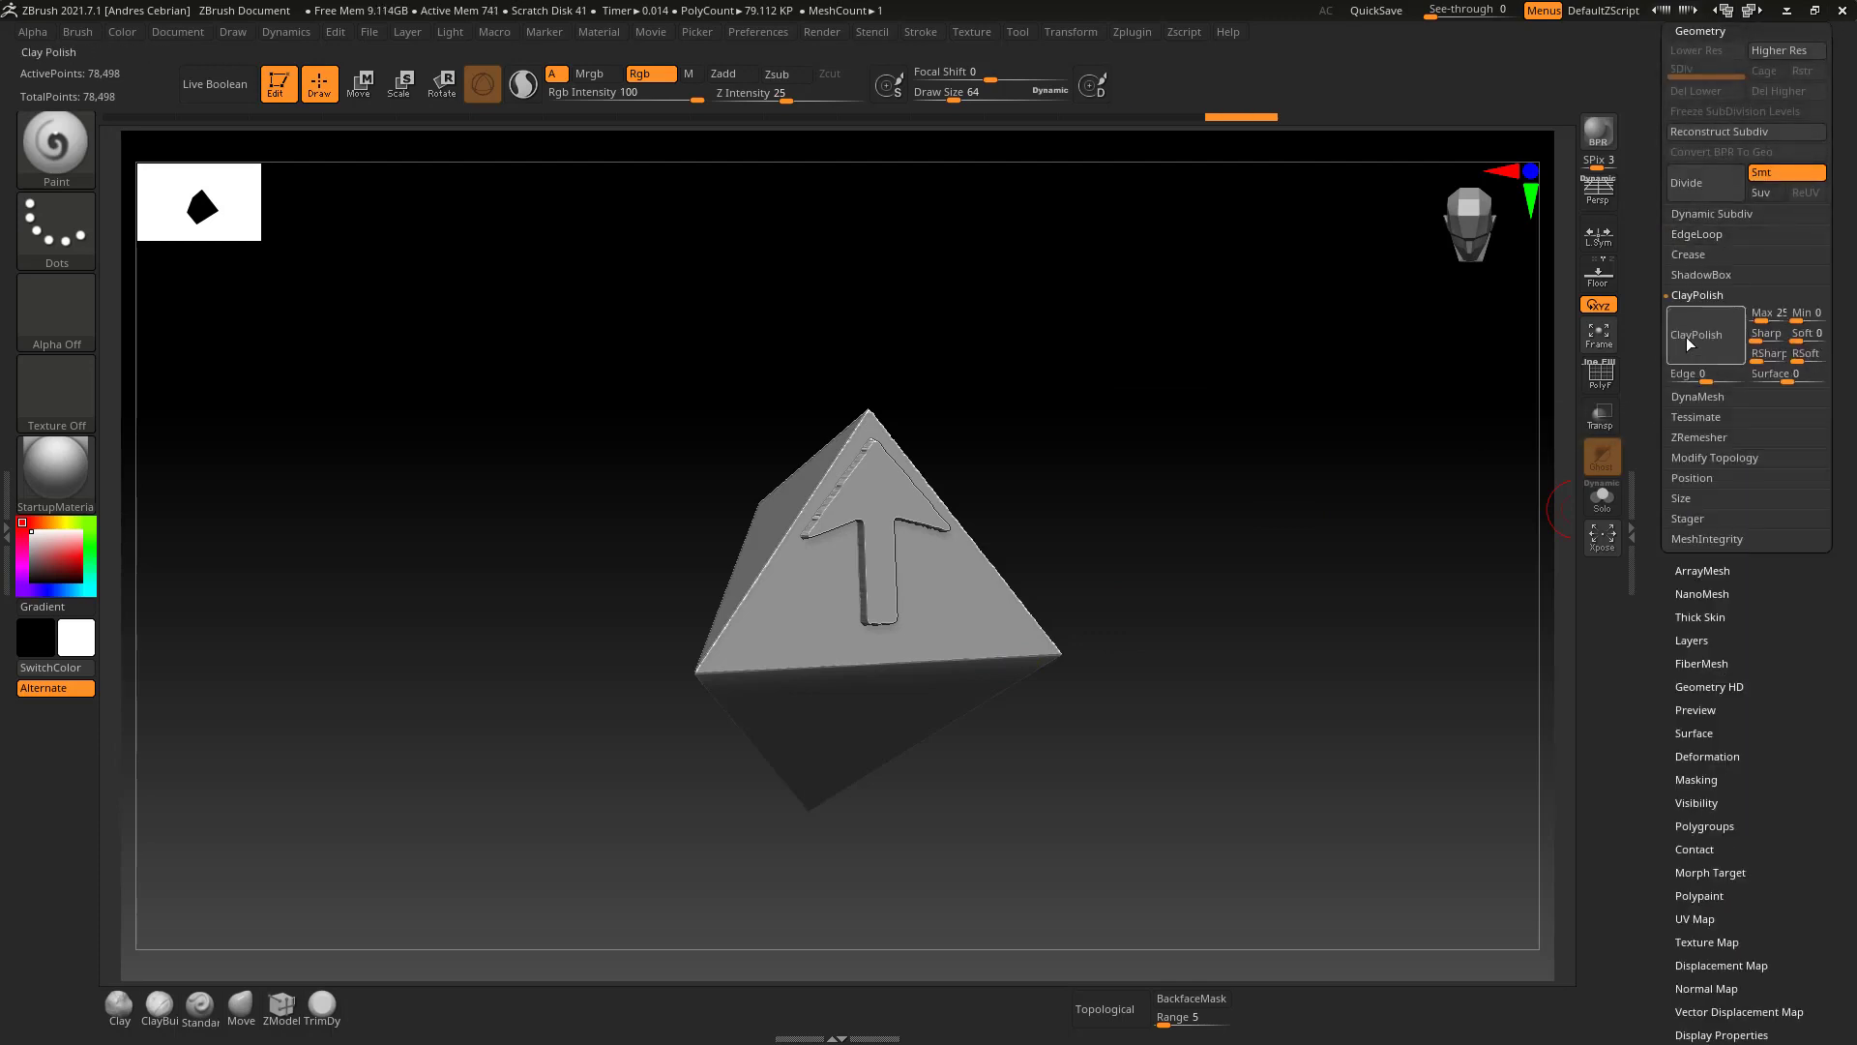
pyautogui.press('ctrl')
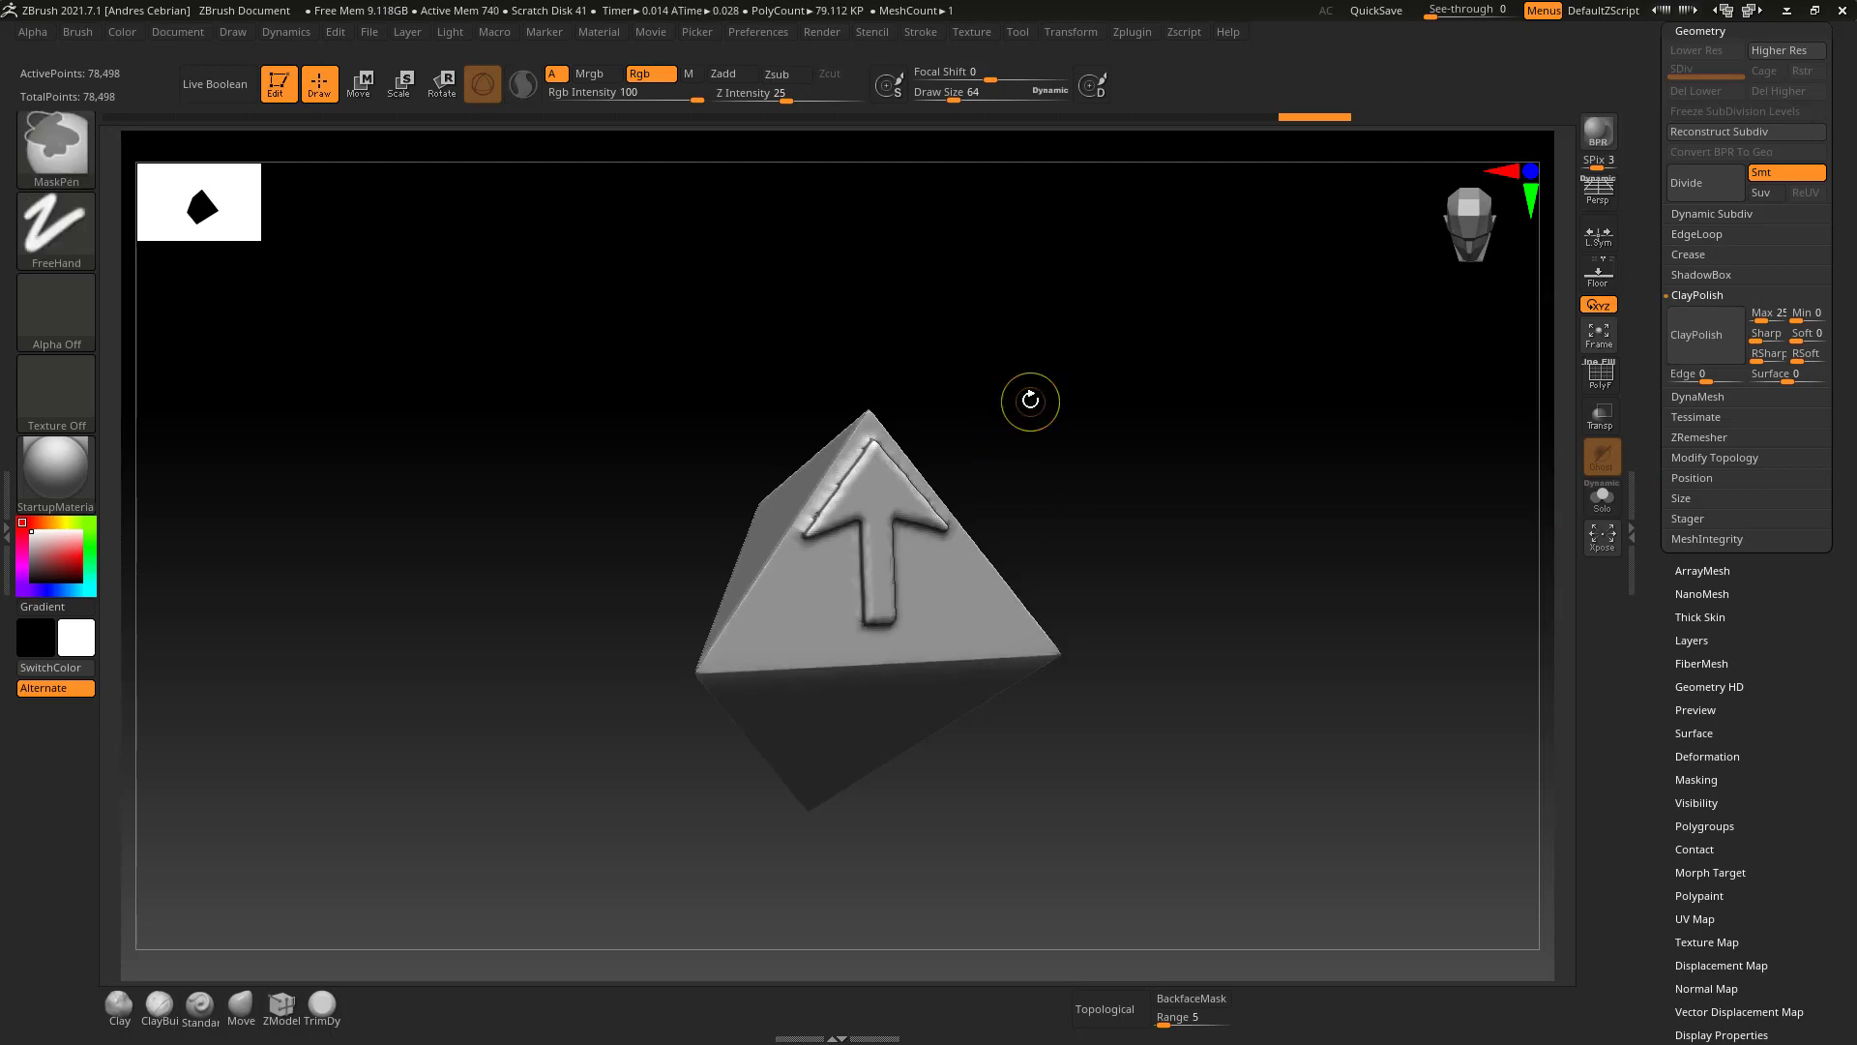
pyautogui.moveTo(861, 414)
pyautogui.keyDown('ctrl'); pyautogui.mouseDown(button='right')
pyautogui.moveTo(684, 572)
pyautogui.moveTo(1512, 510)
pyautogui.mouseUp(button='right'); pyautogui.keyUp('ctrl')
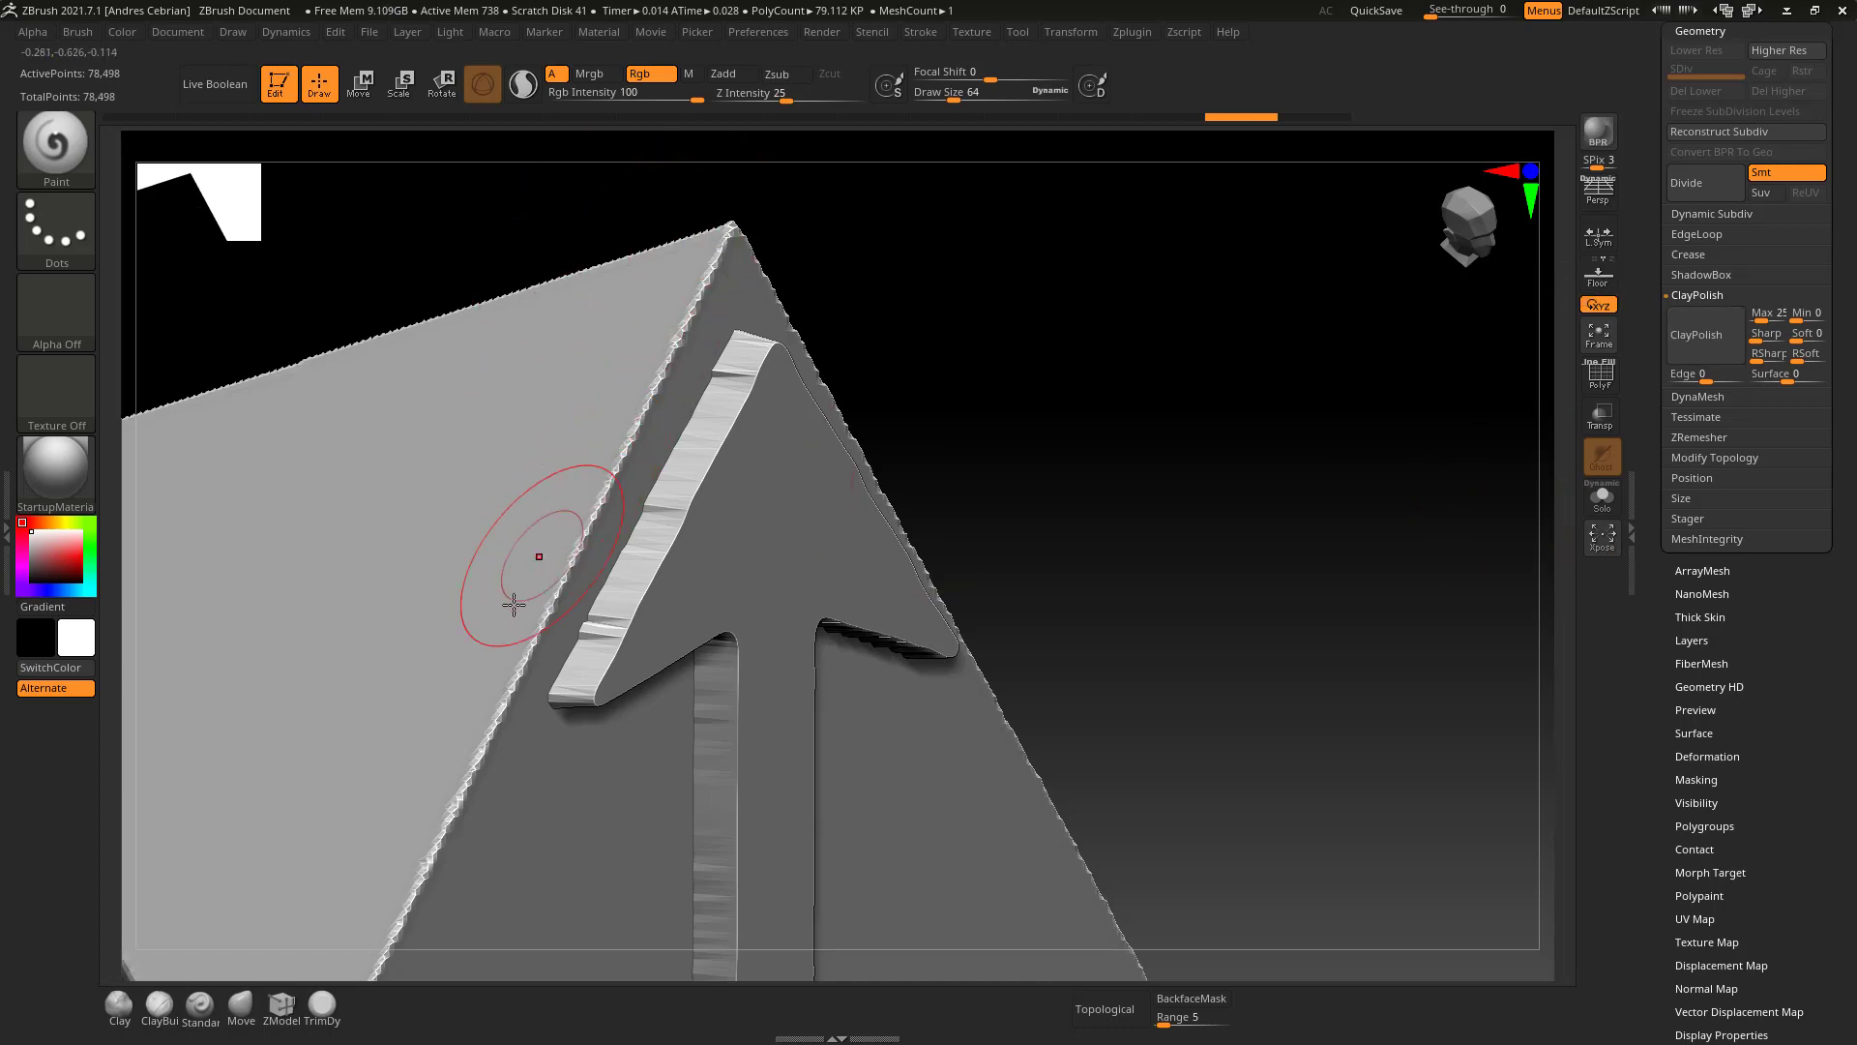
# Show the PolyF wireframe, frame the mesh, and clear the mask from the arrow.
pyautogui.click(1599, 374)
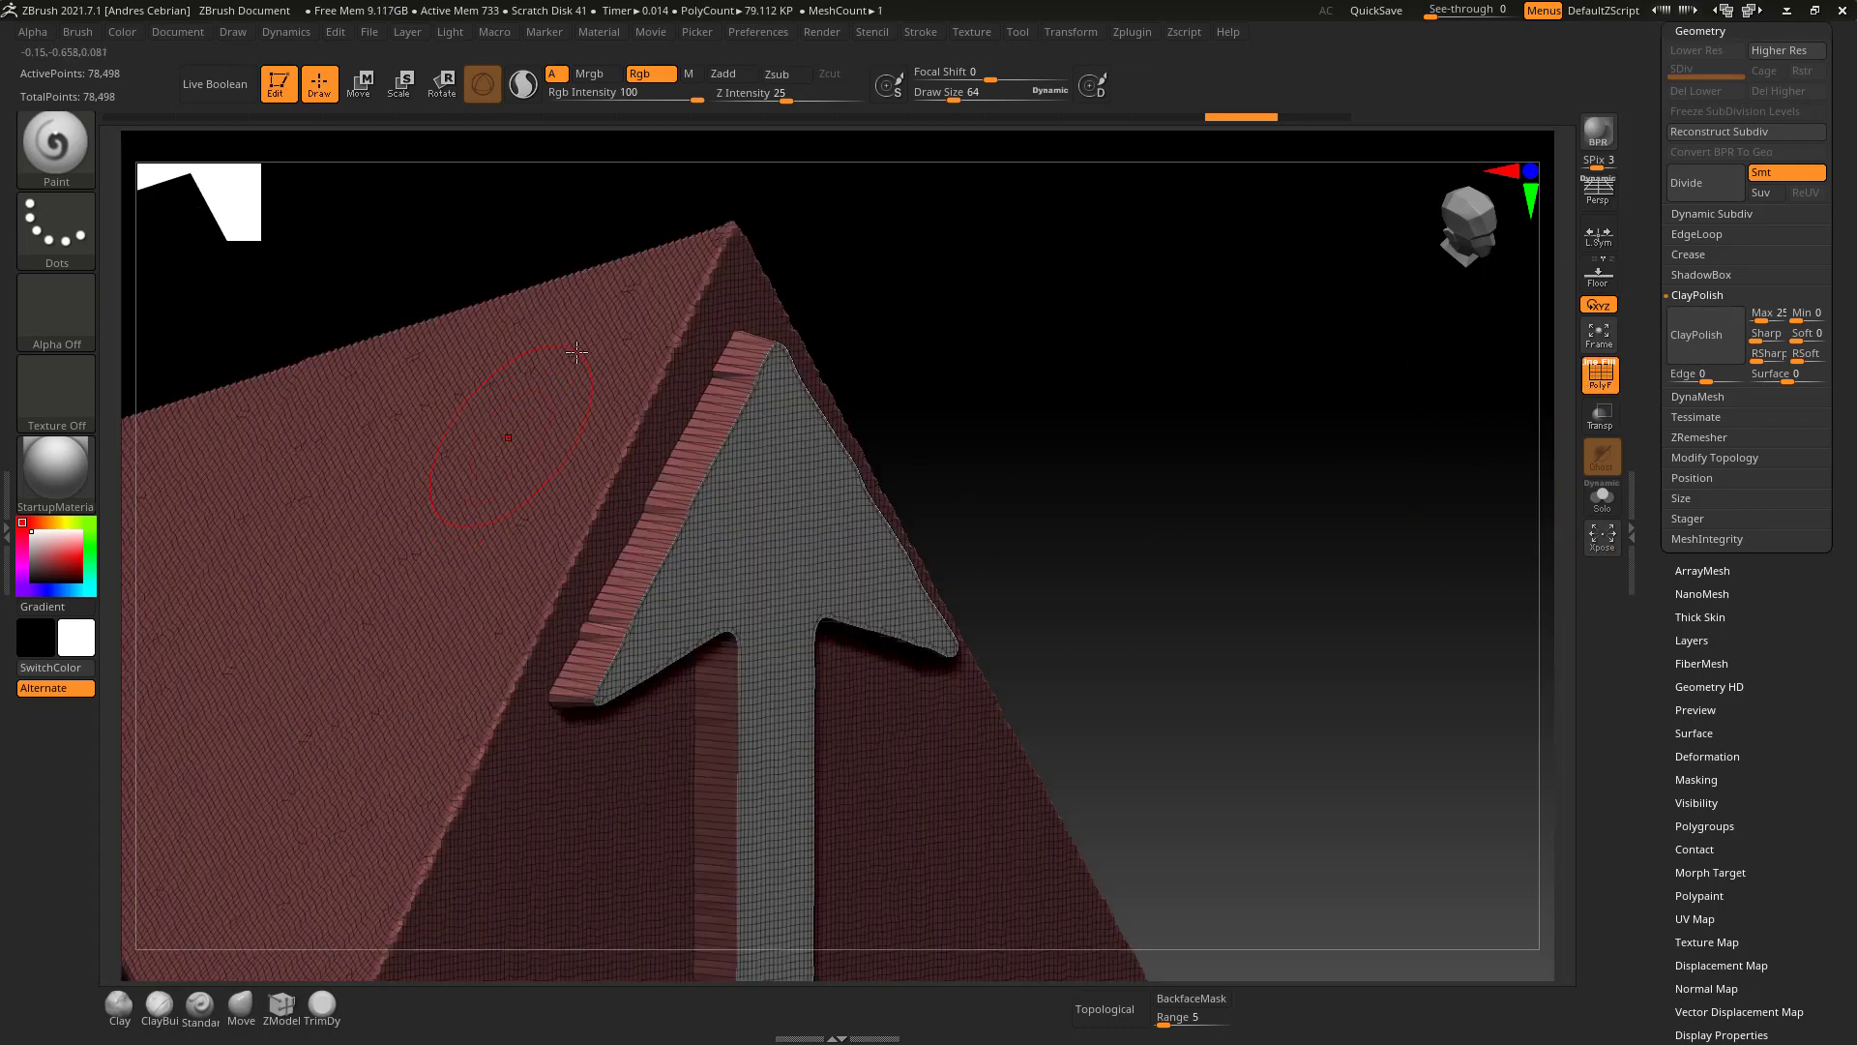
pyautogui.keyDown('ctrl'); pyautogui.moveTo(580, 435); pyautogui.dragTo(766, 478, button='right'); pyautogui.keyUp('ctrl')
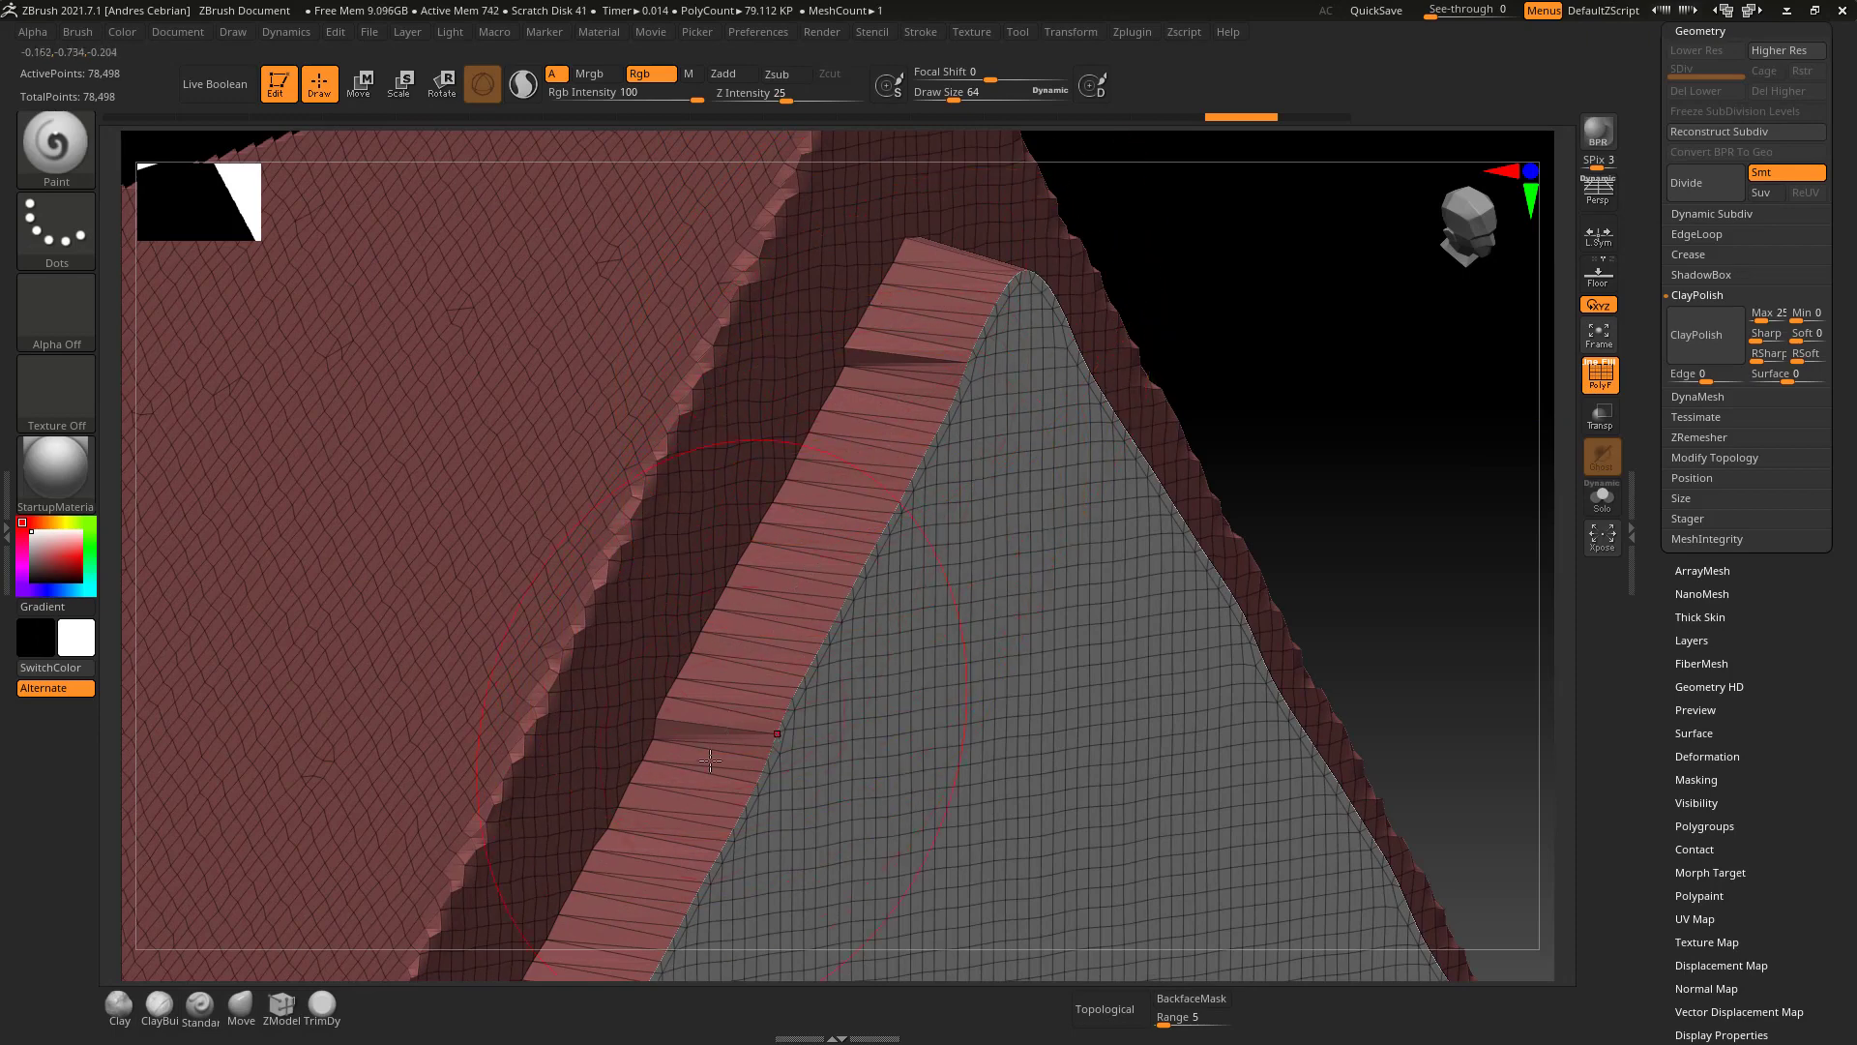
pyautogui.press('f')
pyautogui.moveTo(779, 706)
pyautogui.mouseDown(button='right')
pyautogui.moveTo(1062, 544)
pyautogui.moveTo(1331, 525)
pyautogui.mouseUp(button='right')
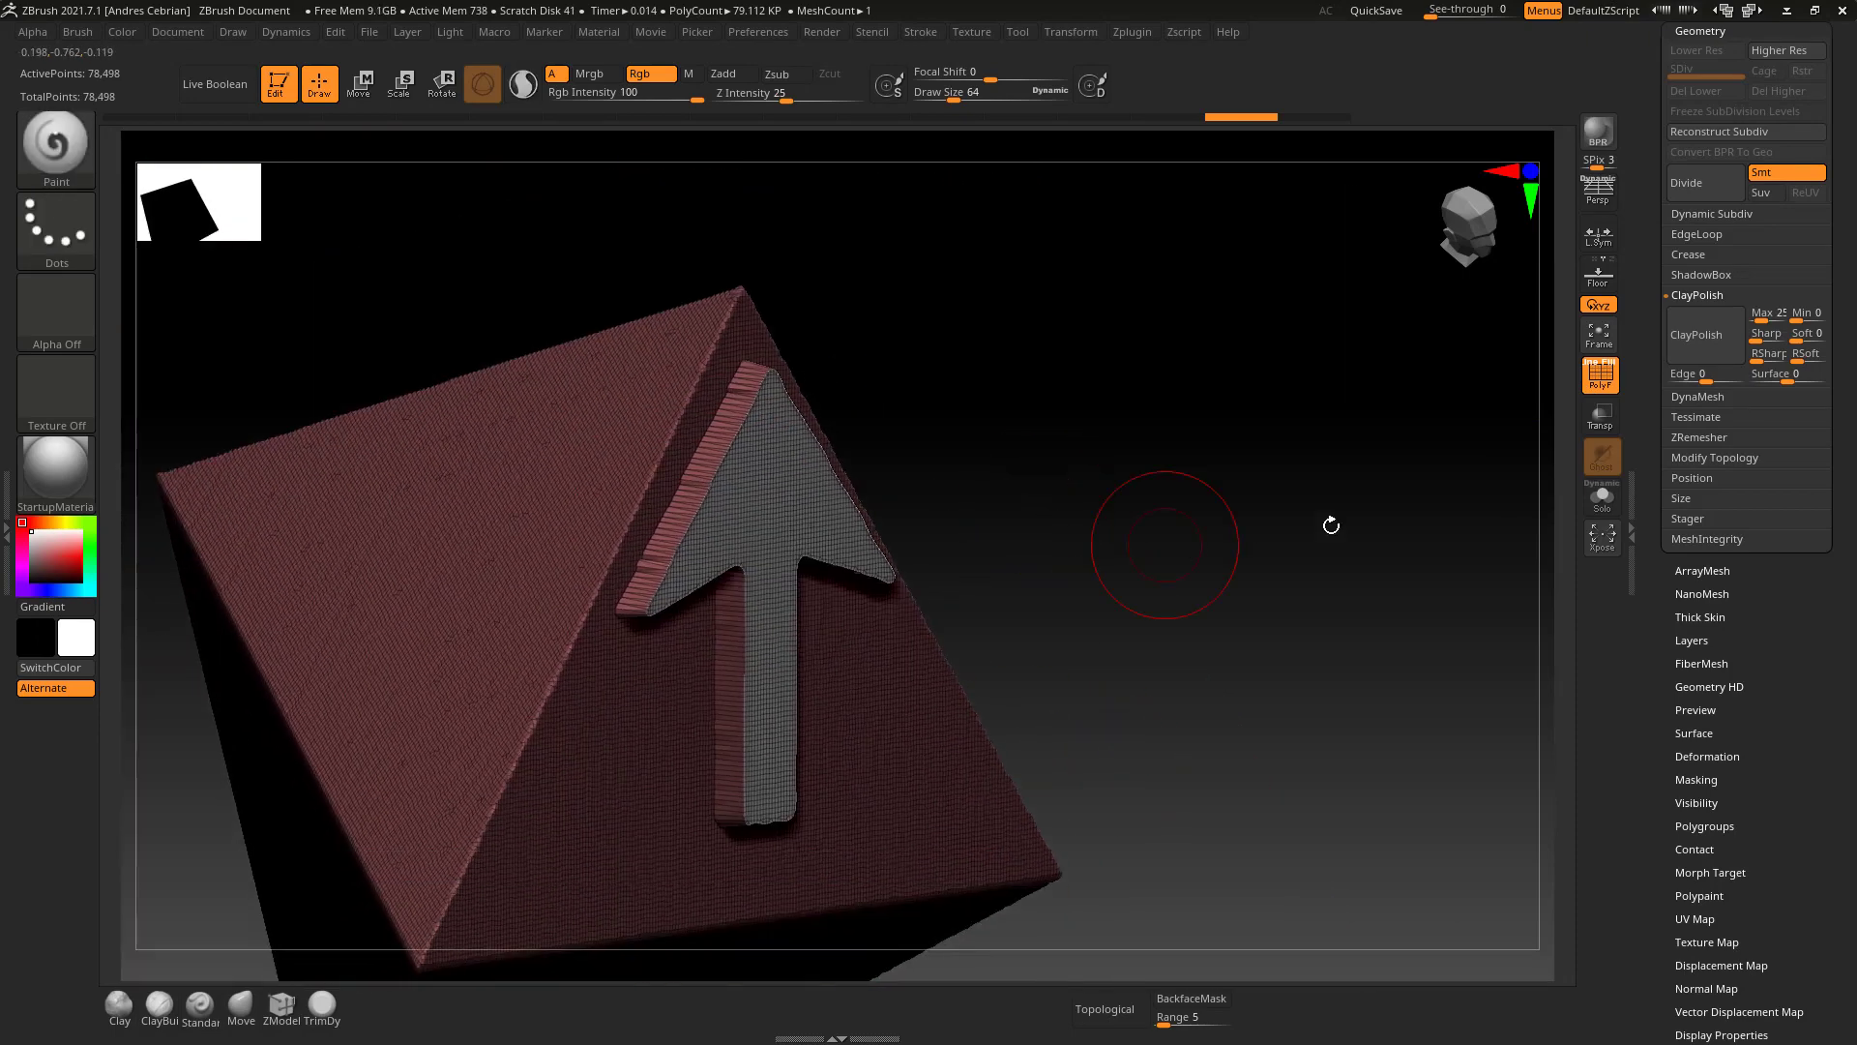
pyautogui.keyDown('ctrl'); pyautogui.moveTo(1318, 523); pyautogui.dragTo(1203, 642); pyautogui.keyUp('ctrl')
pyautogui.moveTo(1115, 494)
pyautogui.mouseDown(button='right')
pyautogui.moveTo(1090, 503)
pyautogui.moveTo(1120, 514)
pyautogui.mouseUp(button='right')
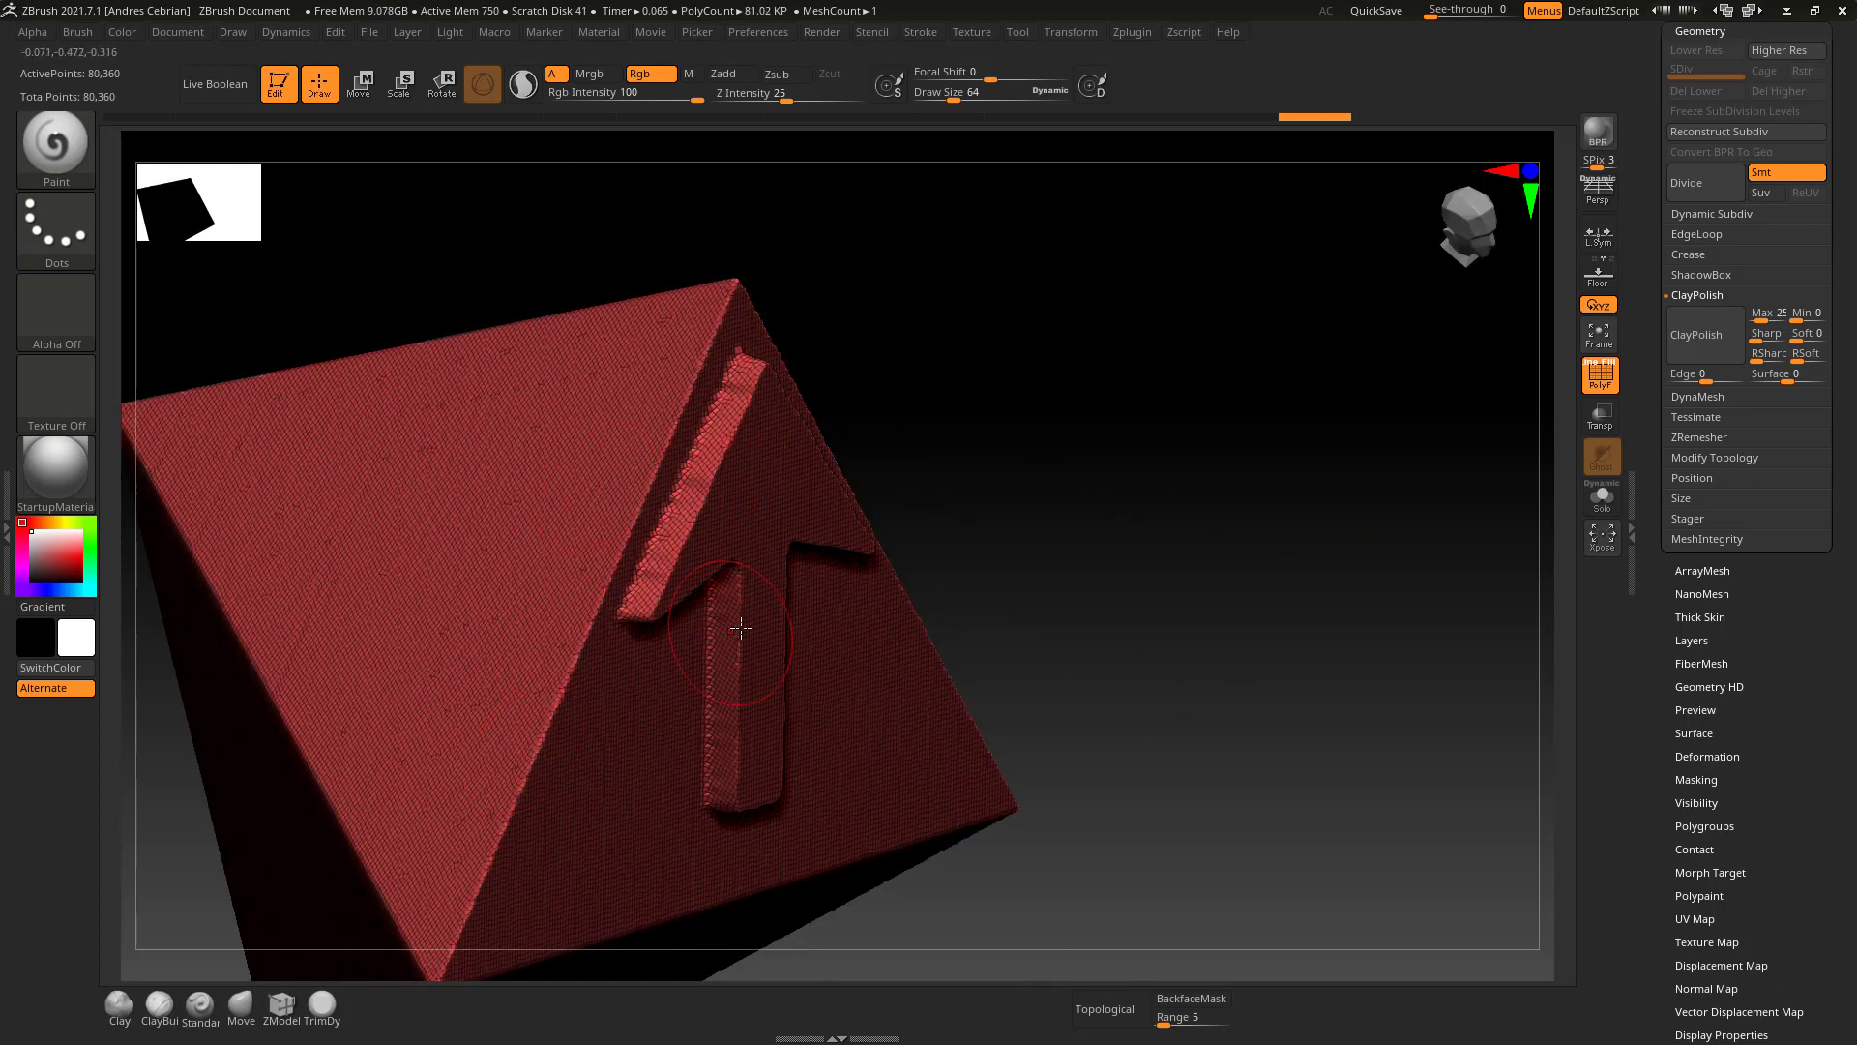
# ClayPolish the whole mesh again, then hide the wireframe and face the pyramid front-on.
pyautogui.click(1697, 335)
pyautogui.moveTo(1073, 386)
pyautogui.mouseDown(button='right')
pyautogui.moveTo(1043, 368)
pyautogui.moveTo(1112, 535)
pyautogui.moveTo(1505, 373)
pyautogui.mouseUp(button='right')
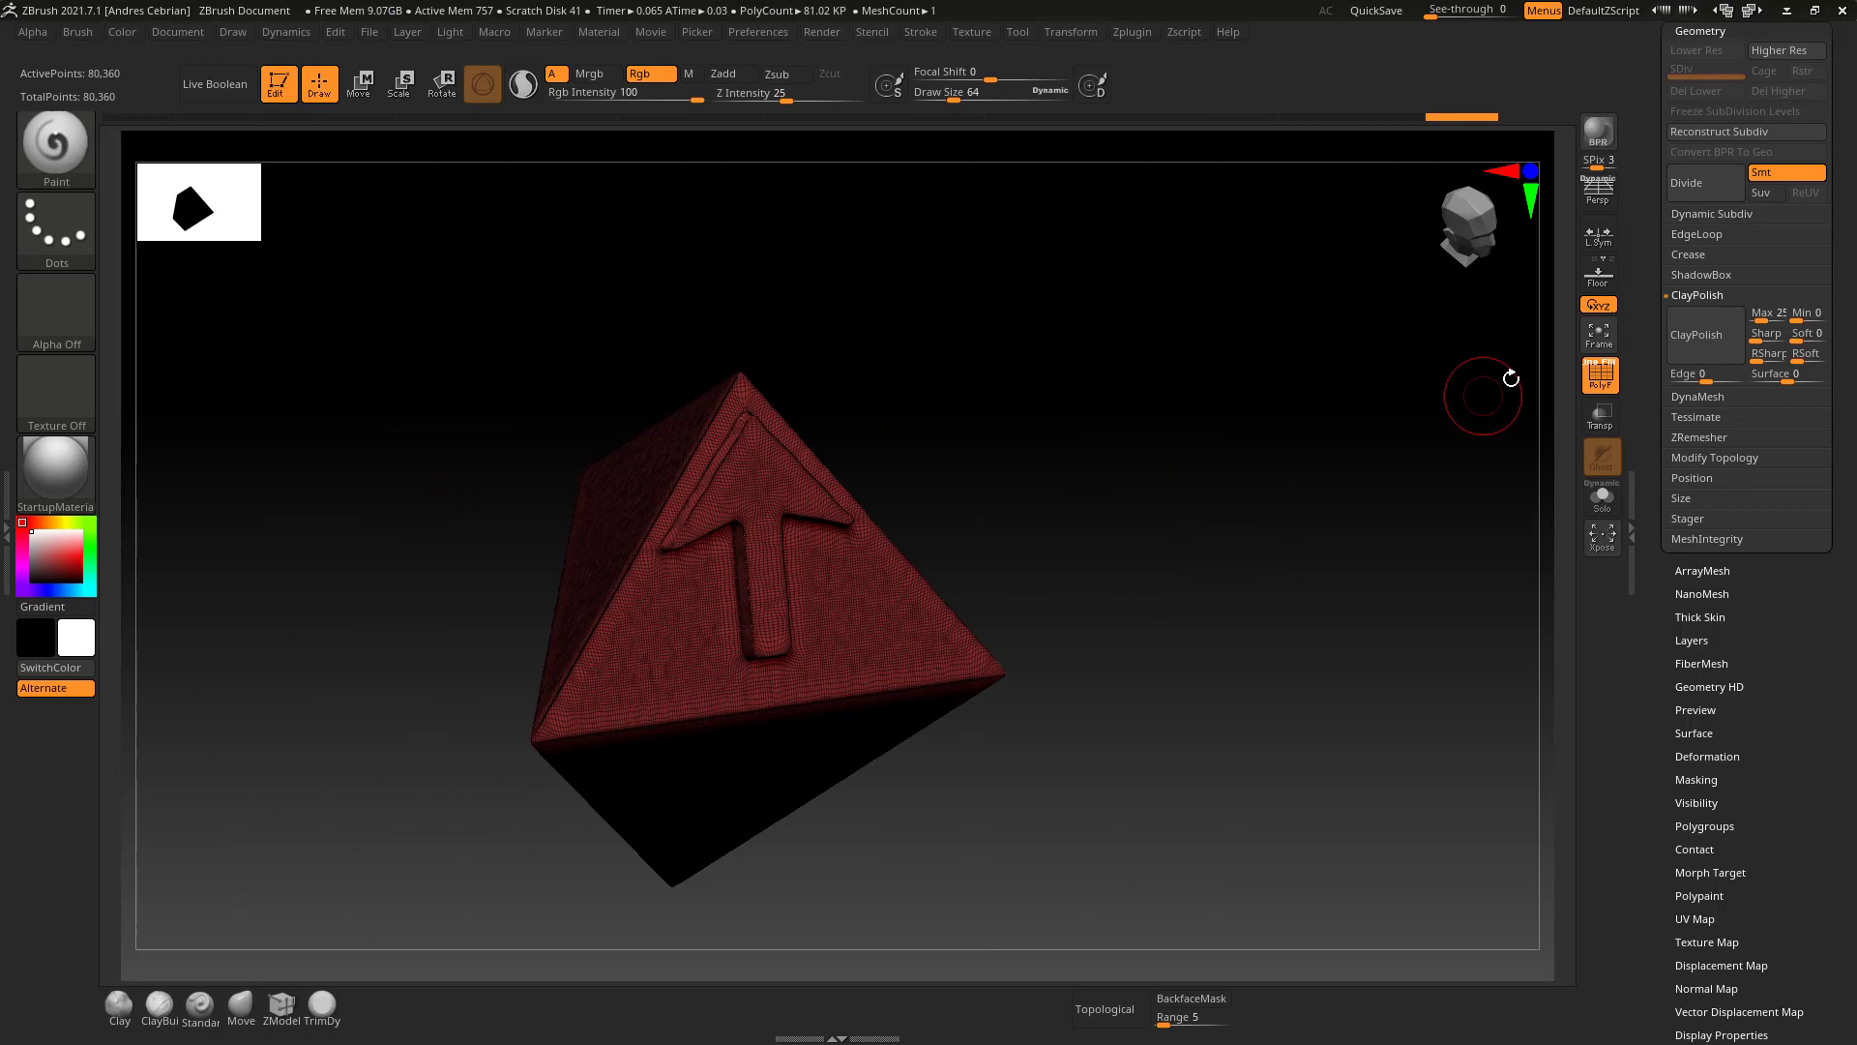
pyautogui.click(1601, 384)
pyautogui.moveTo(1111, 473)
pyautogui.mouseDown(button='right')
pyautogui.moveTo(1102, 514)
pyautogui.moveTo(1028, 481)
pyautogui.moveTo(968, 480)
pyautogui.moveTo(954, 506)
pyautogui.moveTo(1026, 526)
pyautogui.mouseUp(button='right')
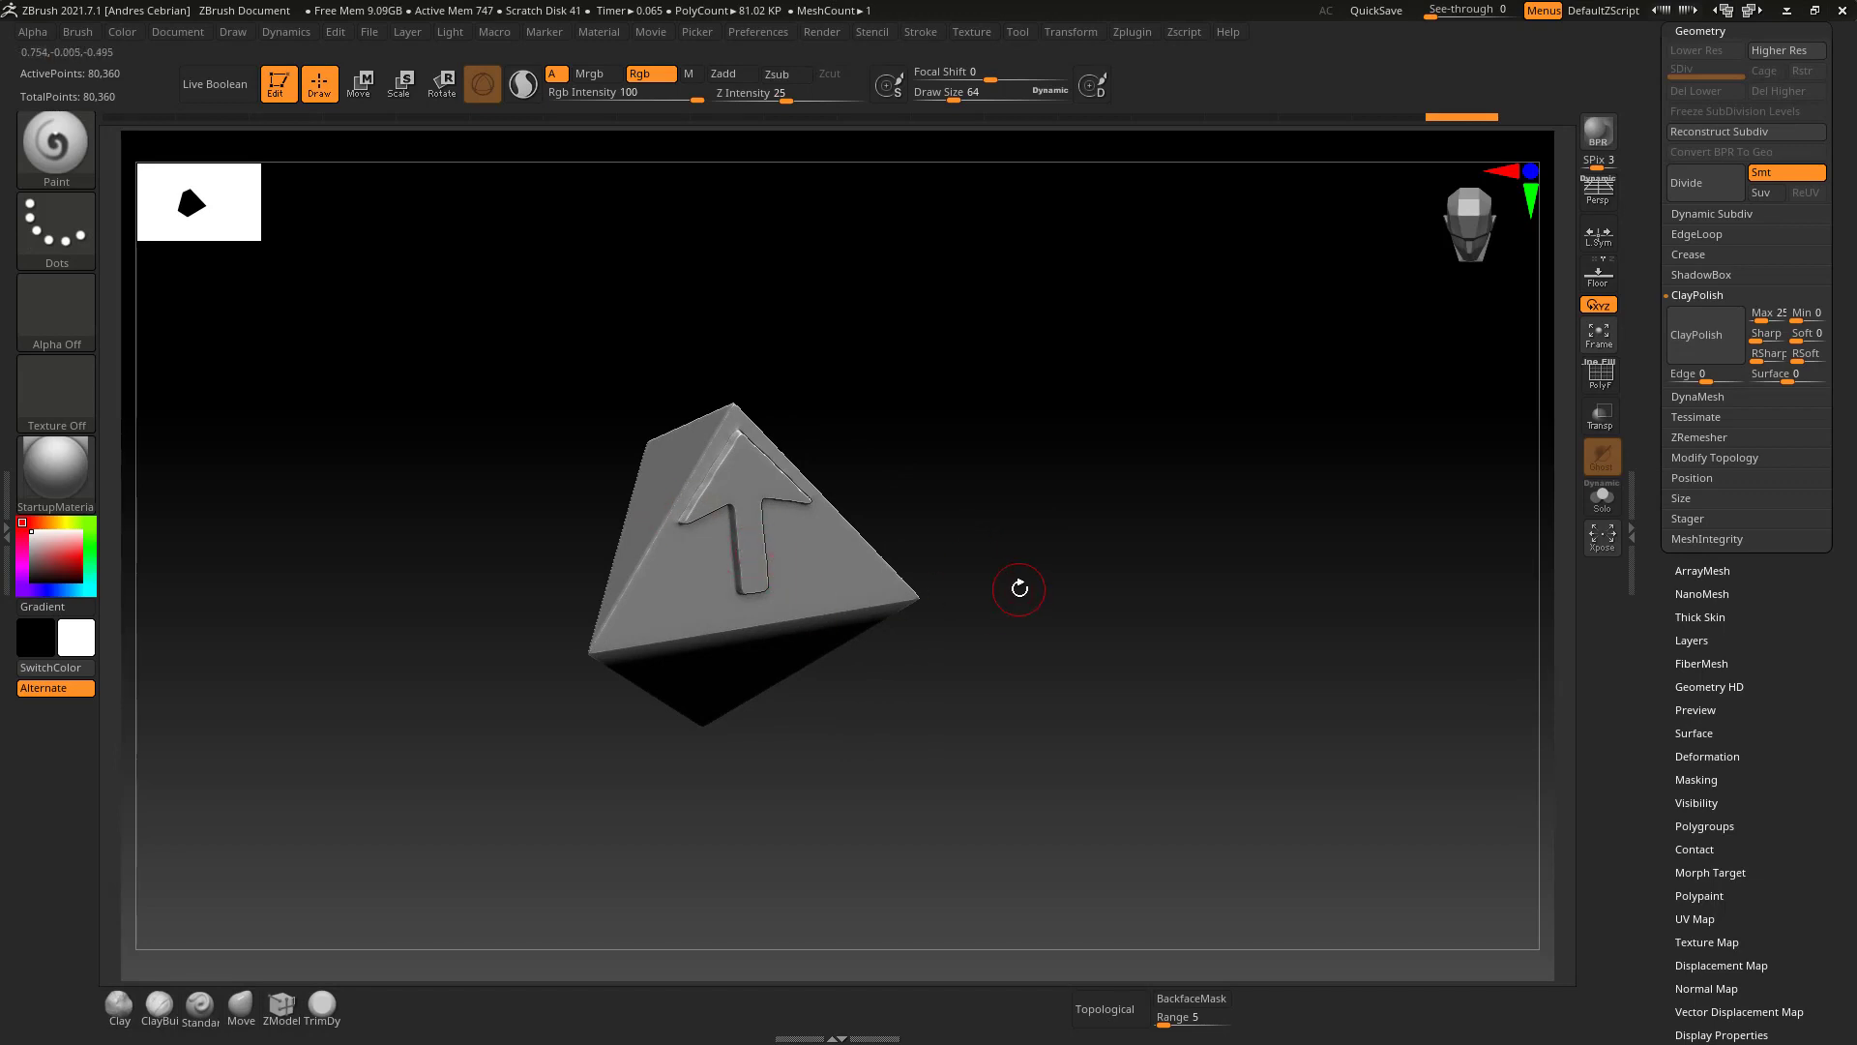
# Tile the Spotlight arrow image horizontally with Tile H, then dismiss Spotlight and frame the pyramid.
pyautogui.hotkey('shift', 'z')
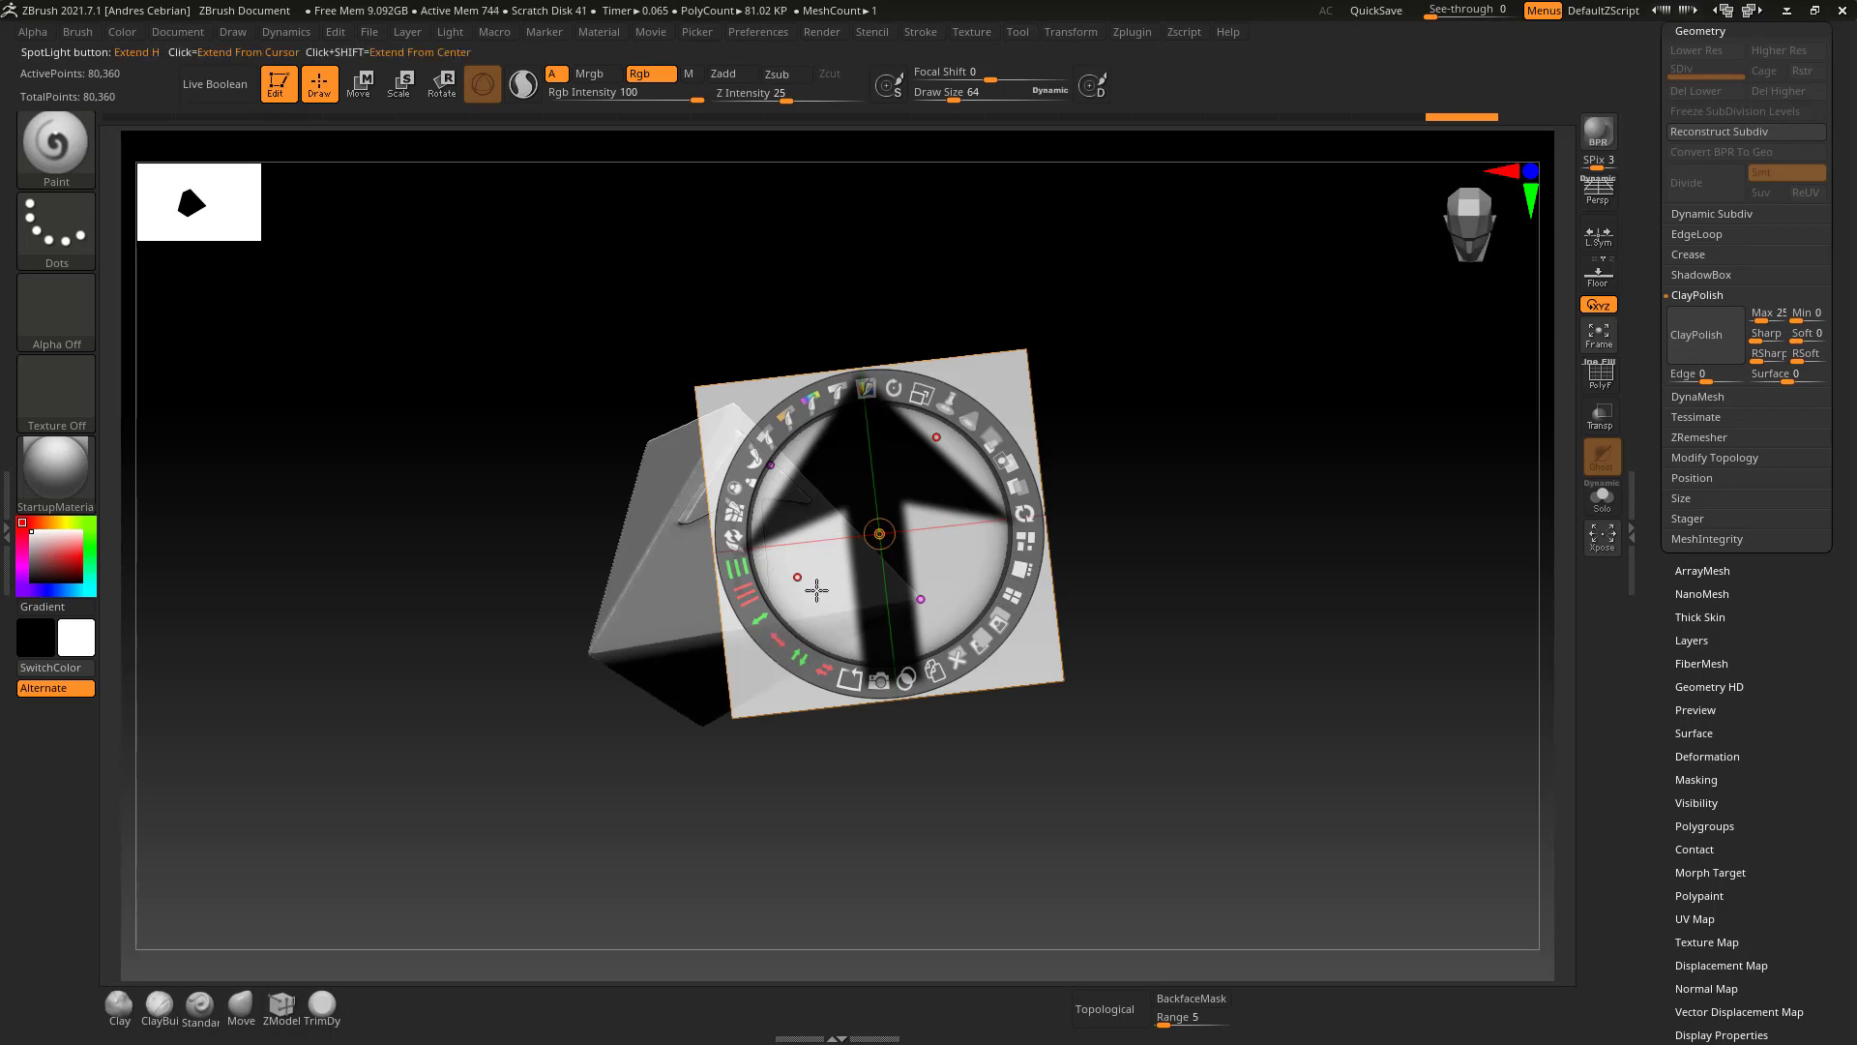
pyautogui.moveTo(735, 592); pyautogui.dragTo(730, 554)
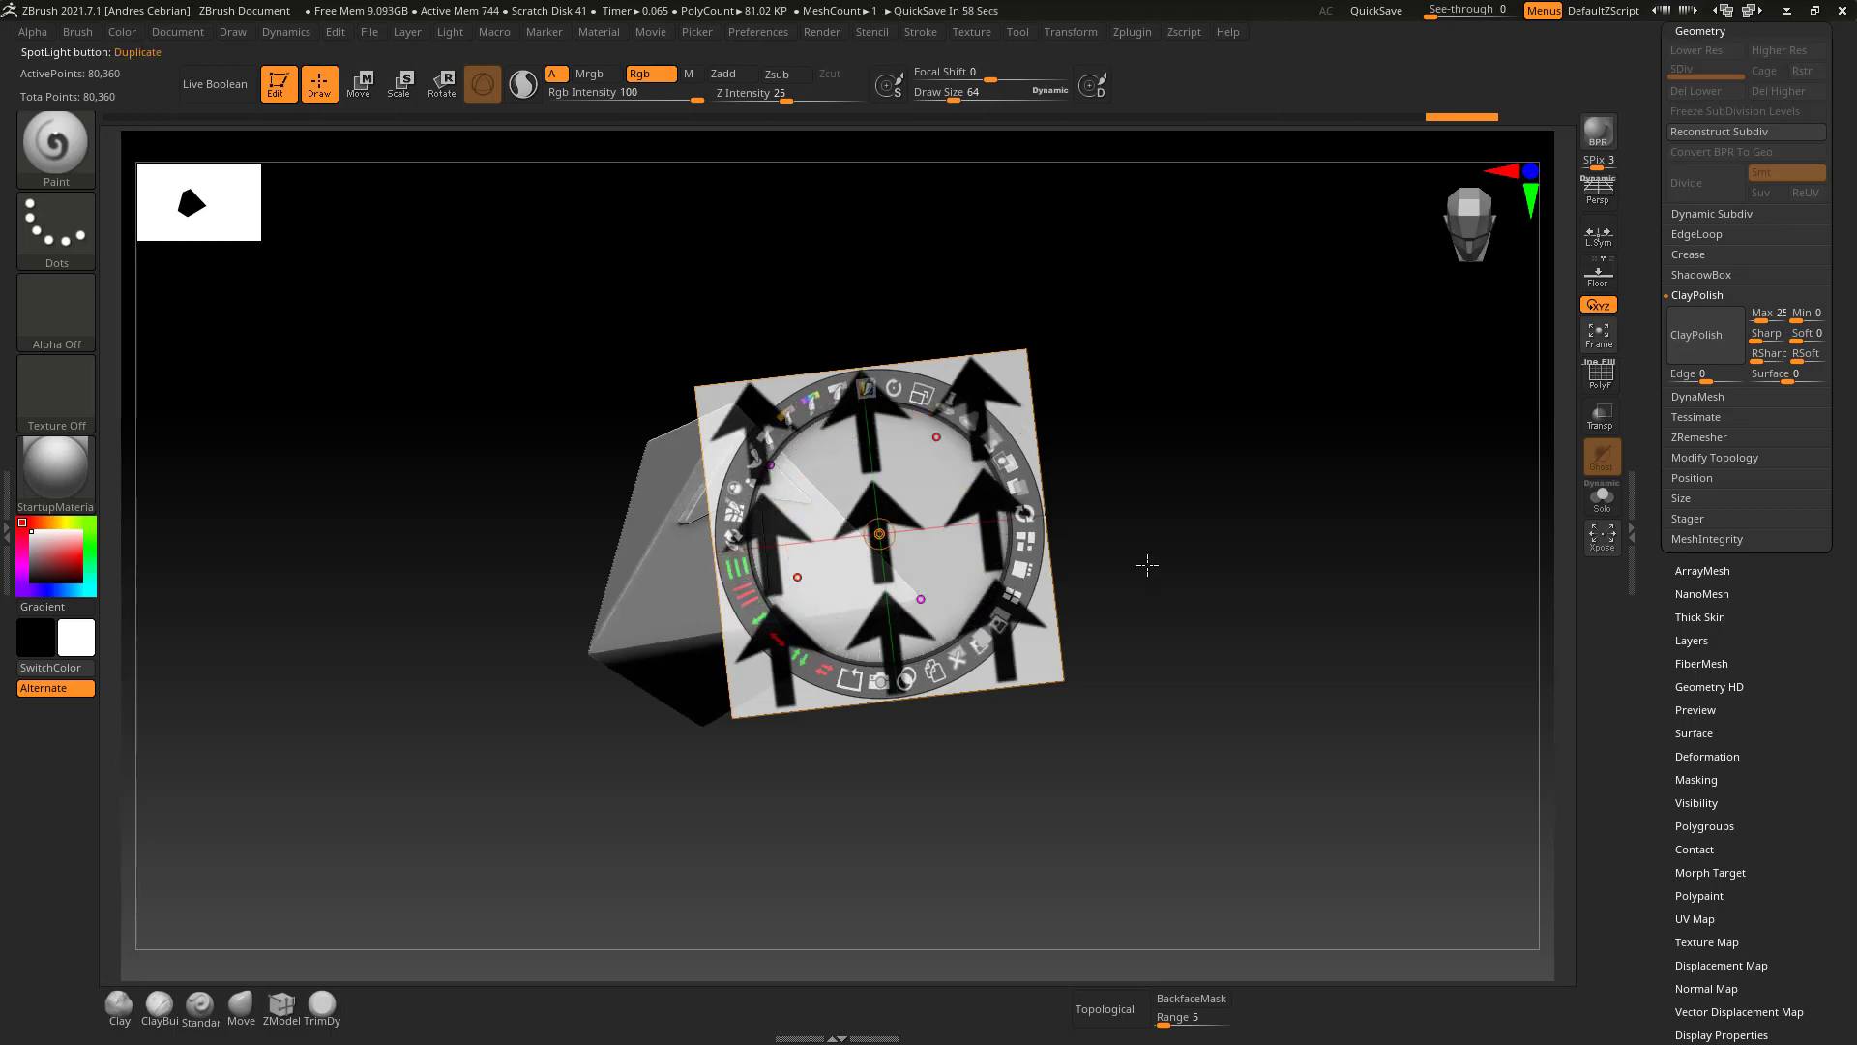
pyautogui.hotkey('shift', 'z')
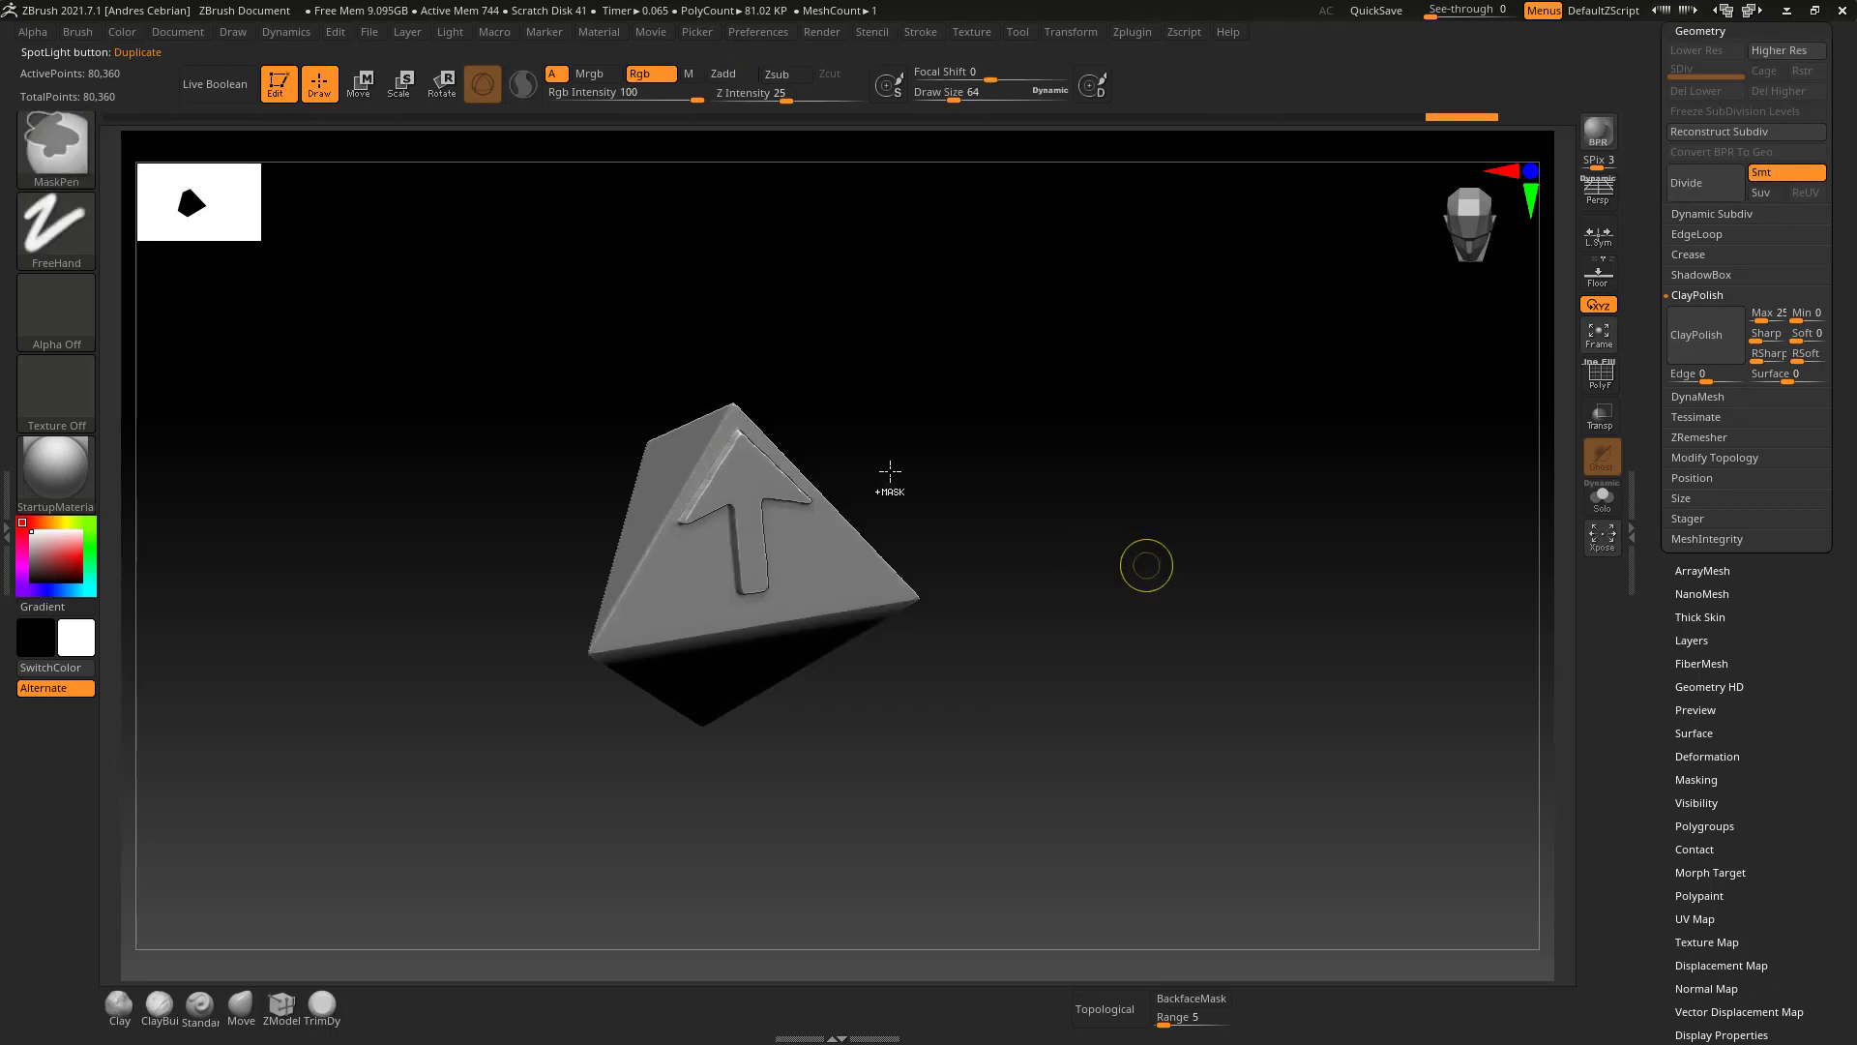
pyautogui.press('f')
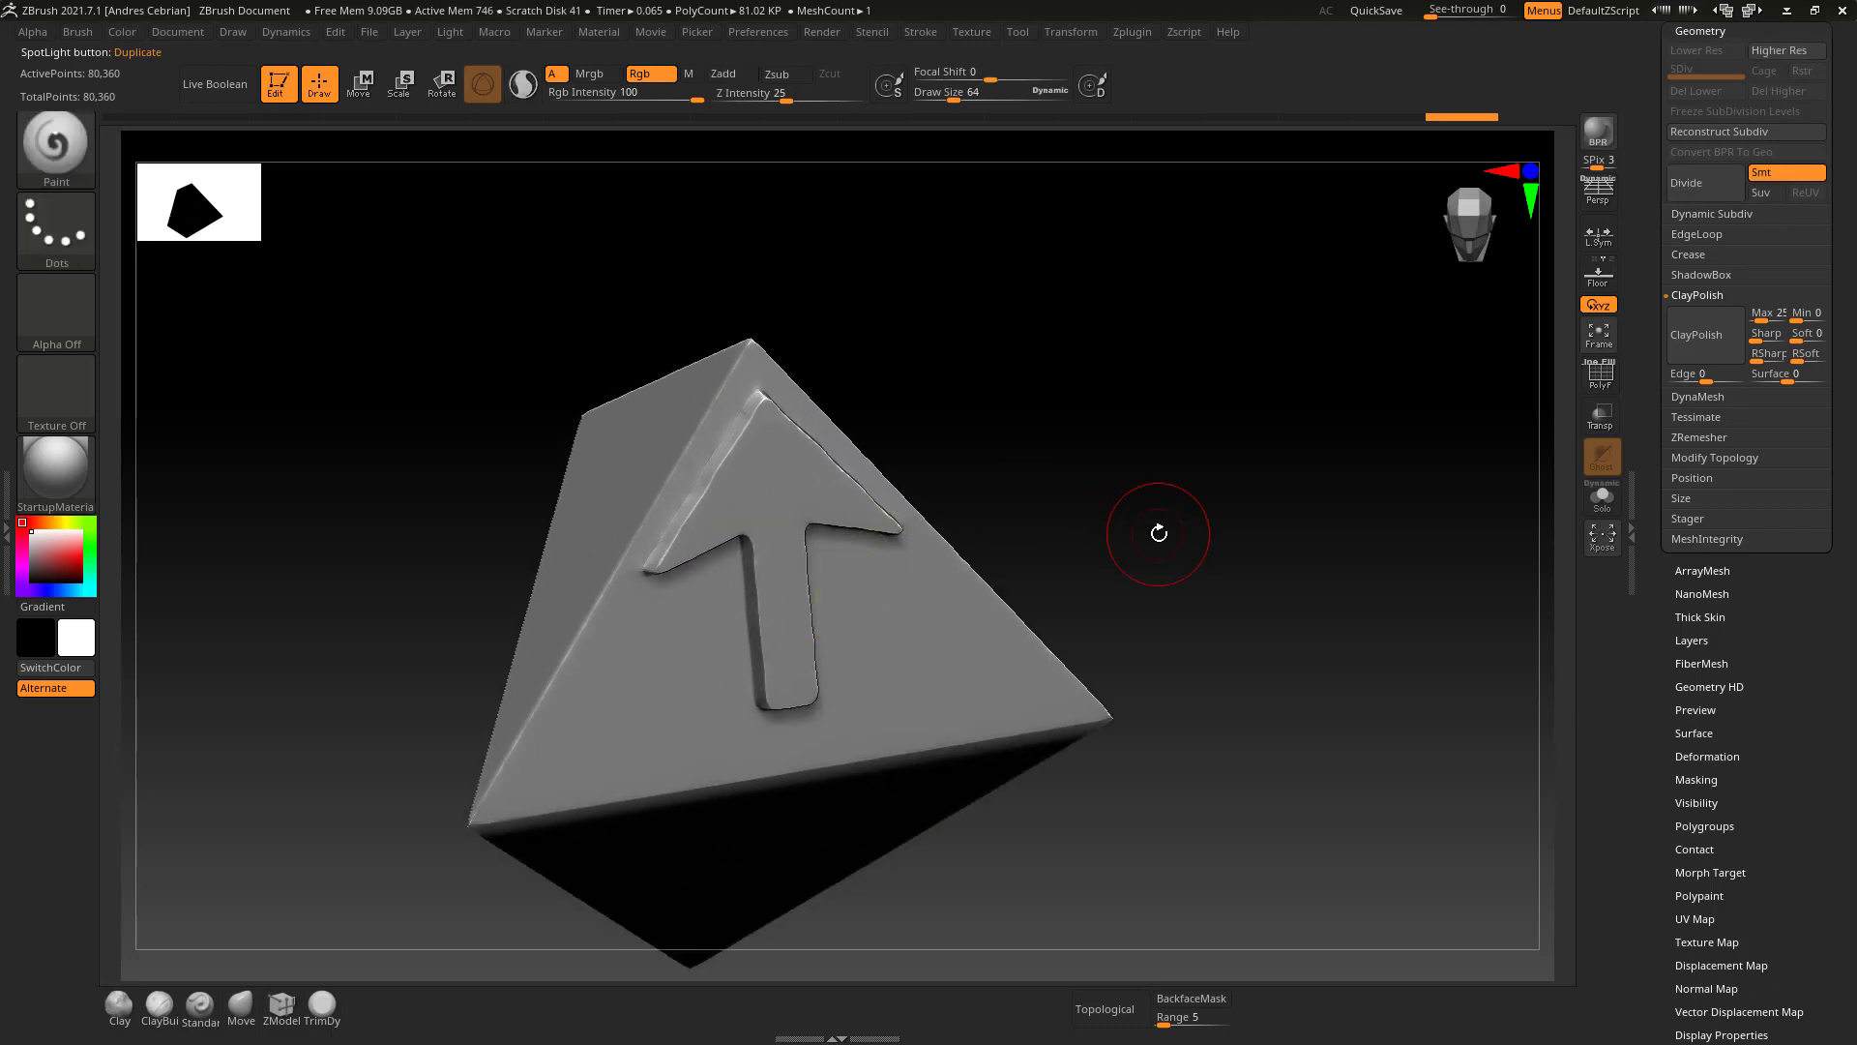